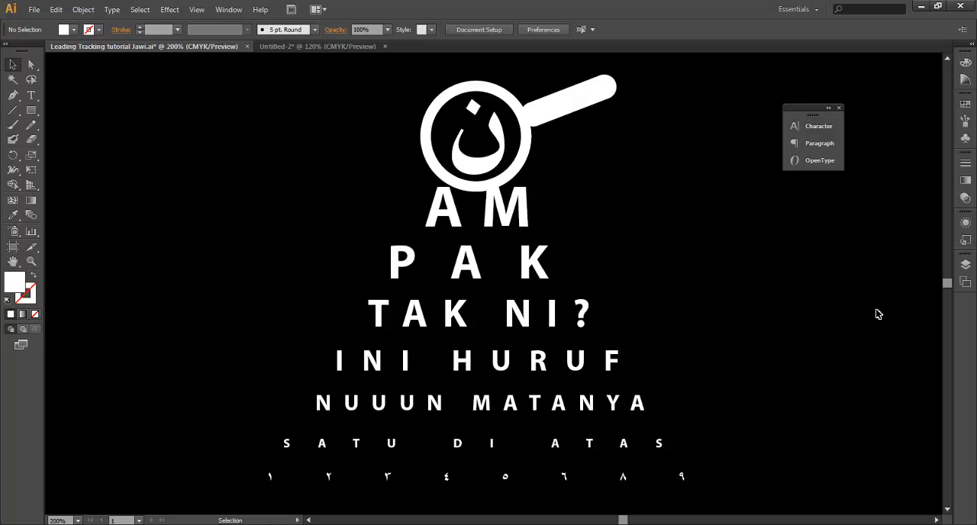
Switch to the Untitled-2 document and delete the existing SIZE LEADING TRACKING text block from the artboard
click(293, 43)
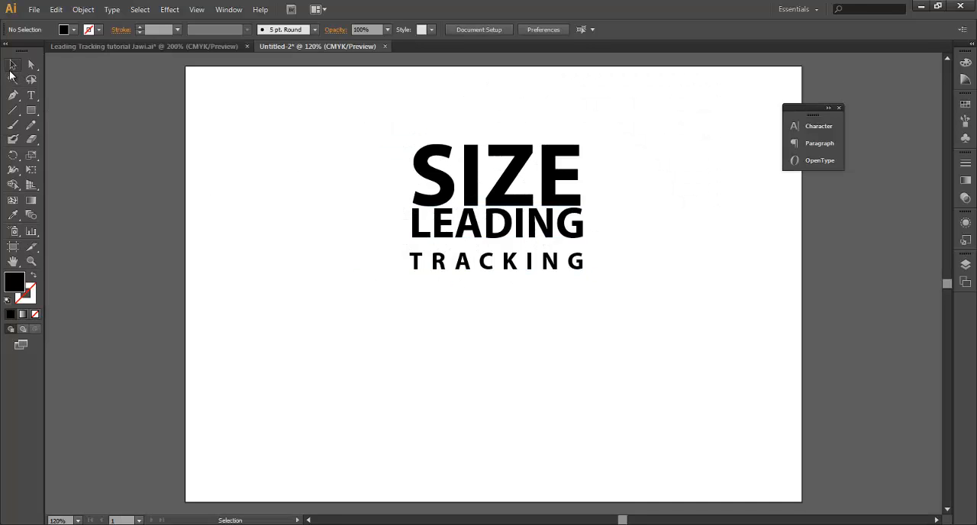
click(12, 66)
drag(575, 236, 565, 265)
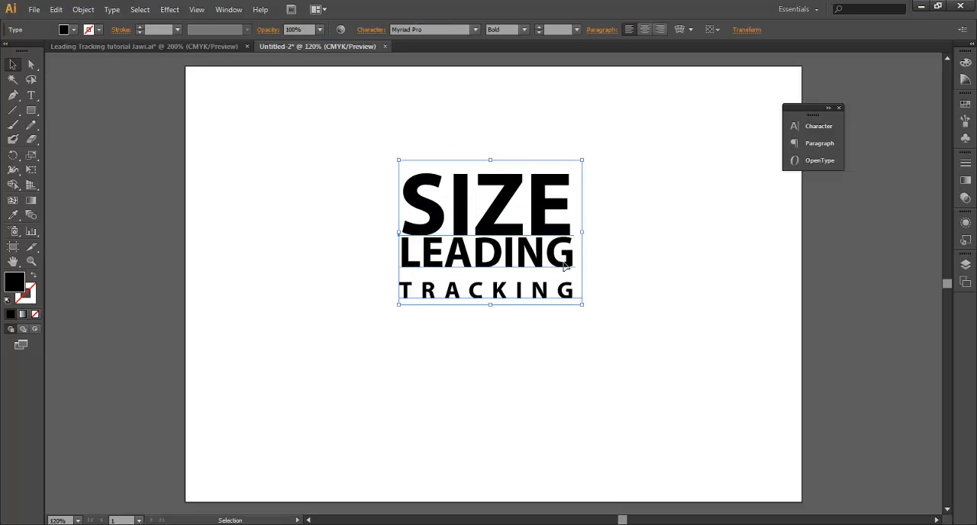
key(Delete)
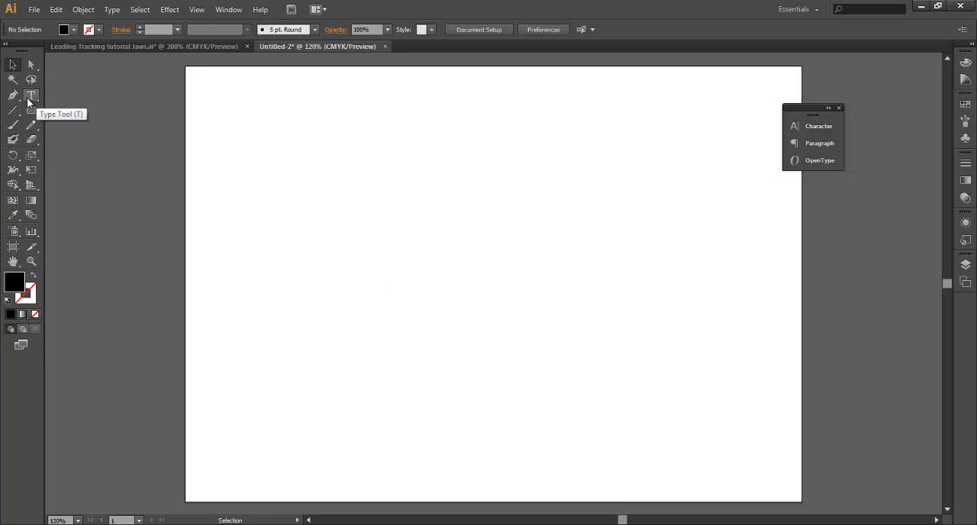
Reset the Essentials workspace to clear the floating Character, Paragraph and OpenType panel group
click(797, 126)
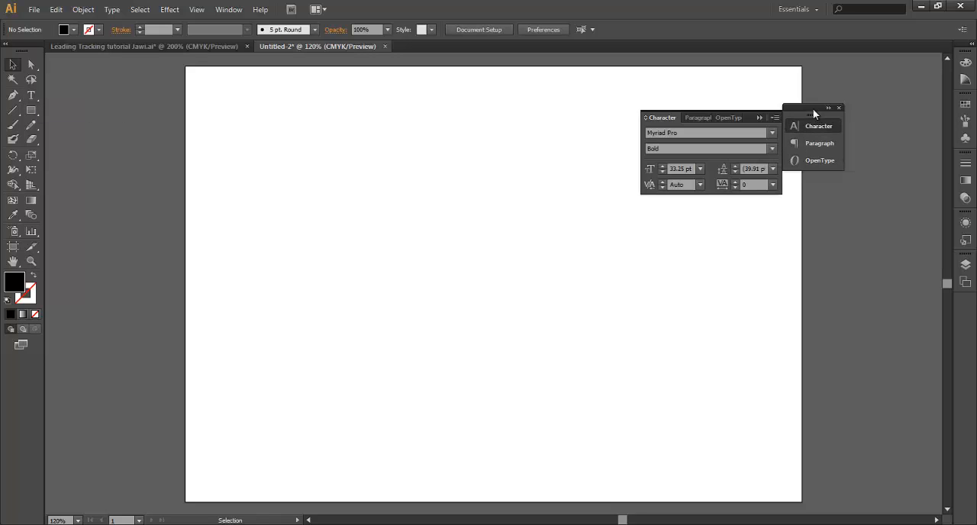
drag(812, 108, 821, 107)
click(828, 123)
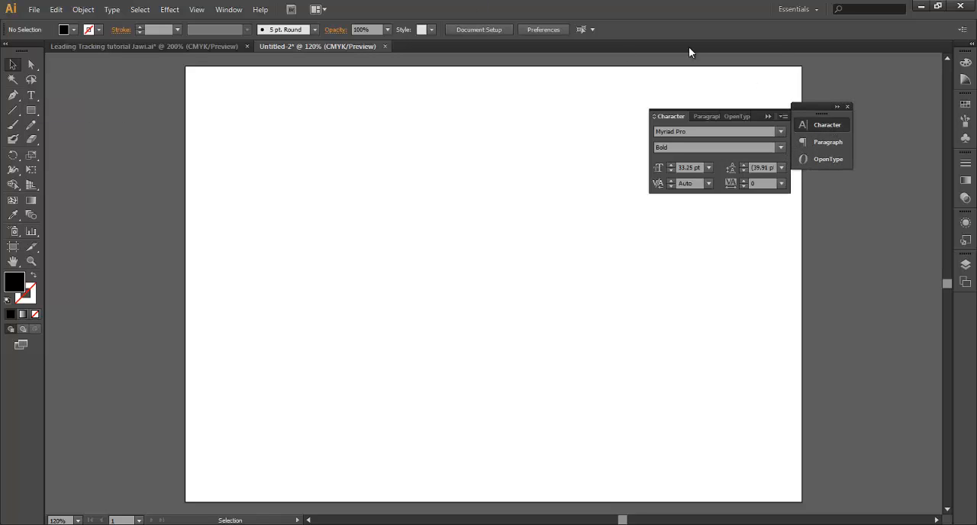
click(811, 10)
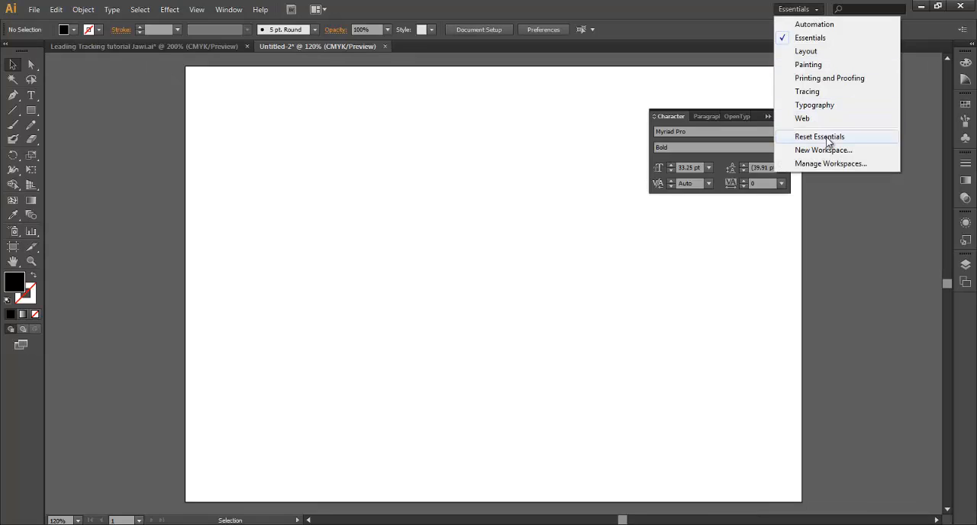
click(819, 136)
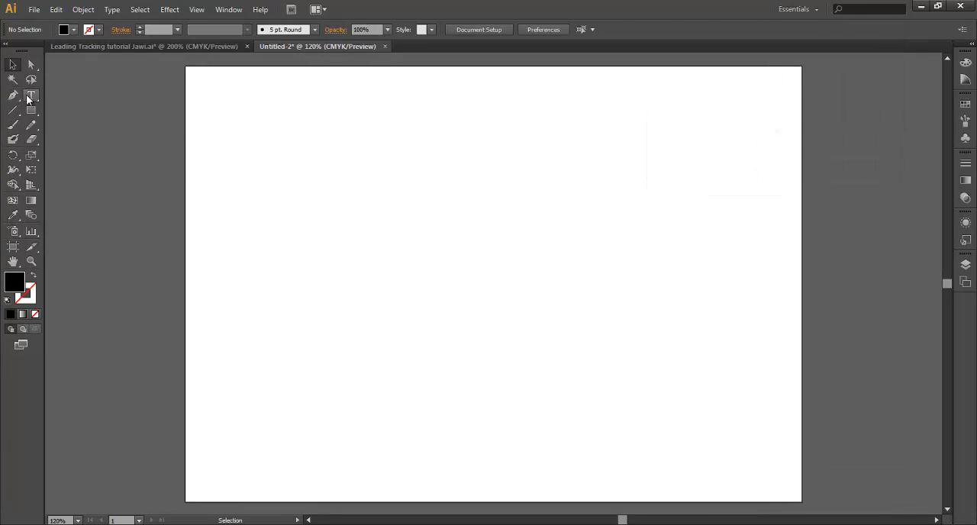
Create a three-line point text reading SIZE, LEADING and TRACKING in the artboard's upper middle and nudge it slightly down and left
click(29, 96)
click(449, 195)
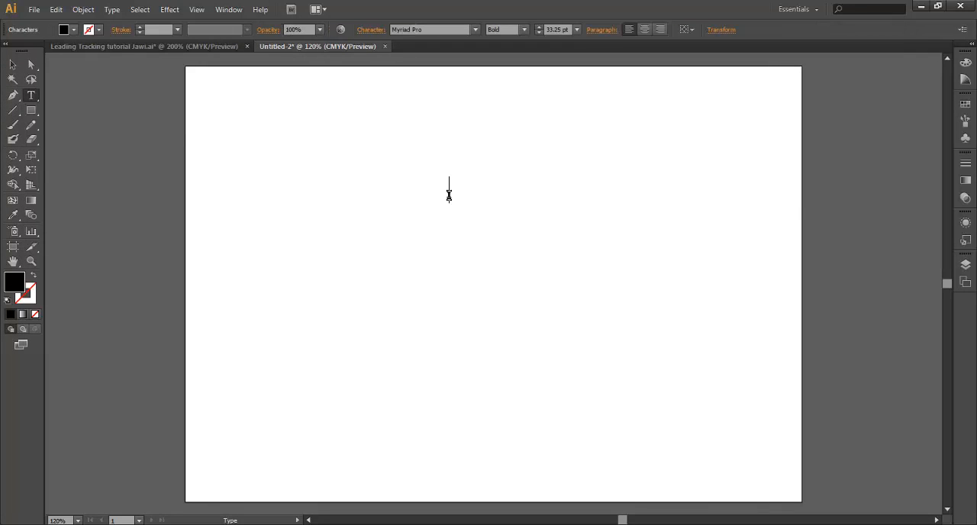
text(SIZE)
key(Return)
text(LEADING)
key(Return)
text(TRA)
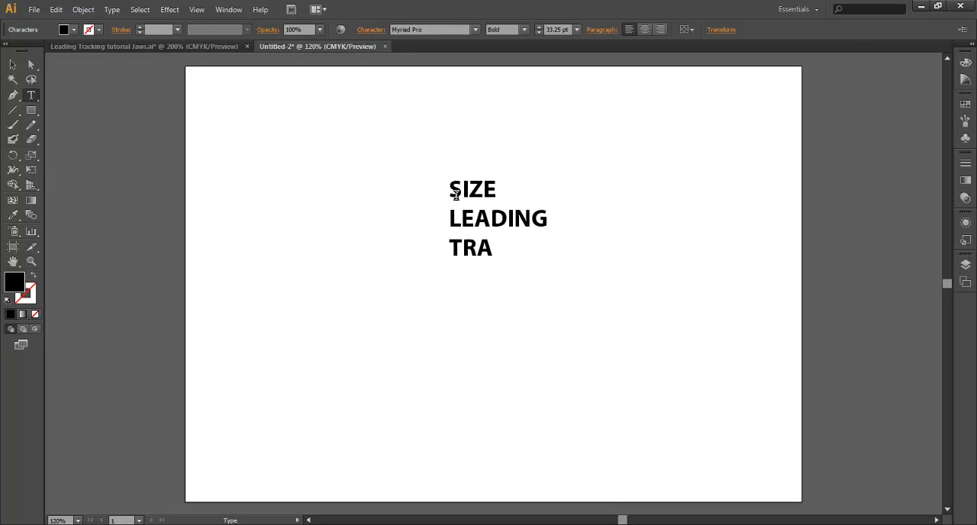
text(CKING)
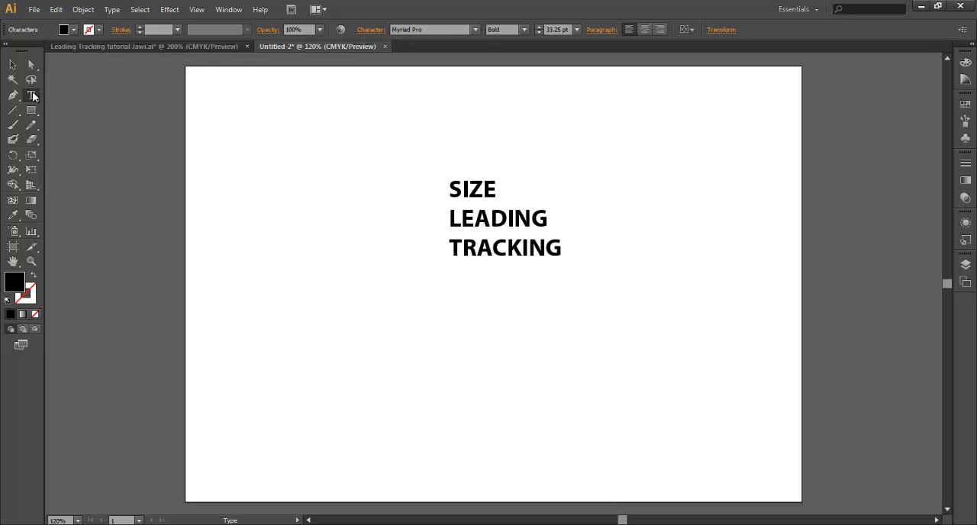
click(12, 65)
drag(490, 221, 485, 228)
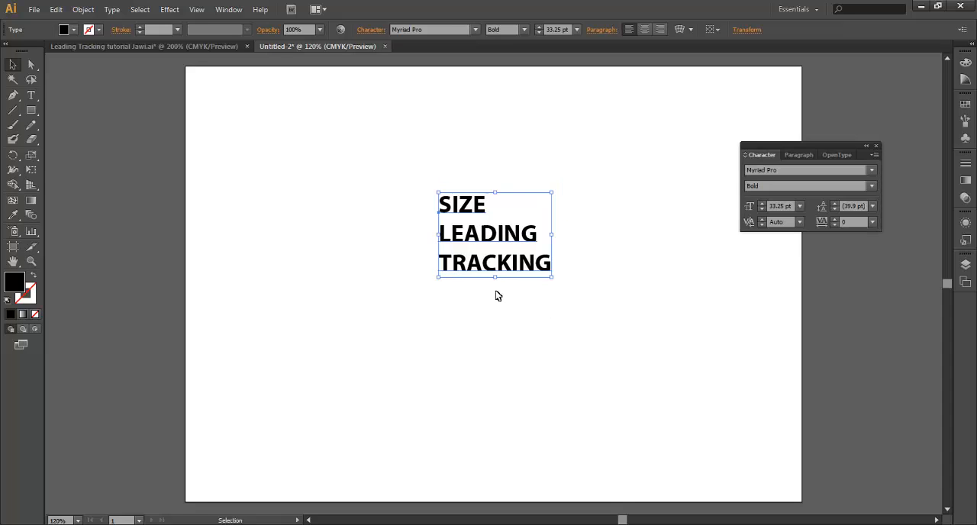
Enlarge only the word SIZE in the first line to 71.25 pt
key(t)
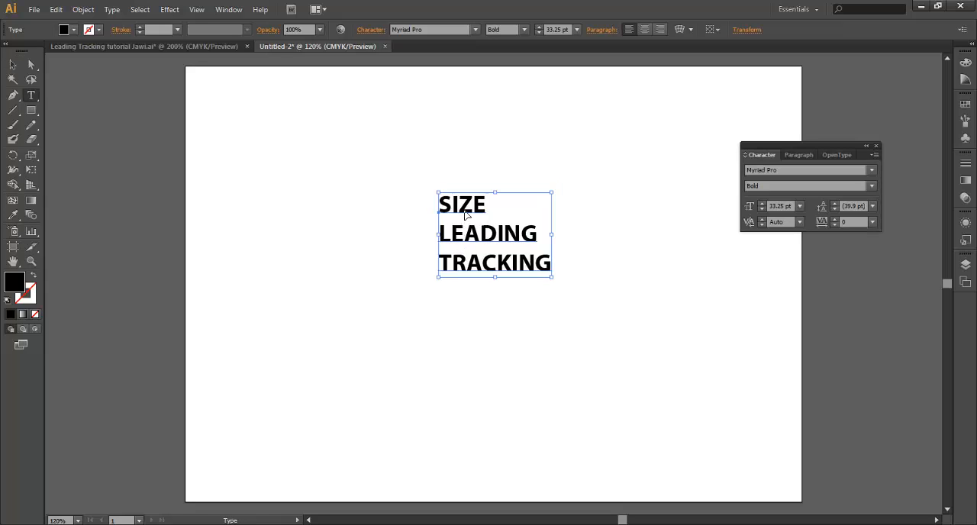
drag(486, 204, 439, 204)
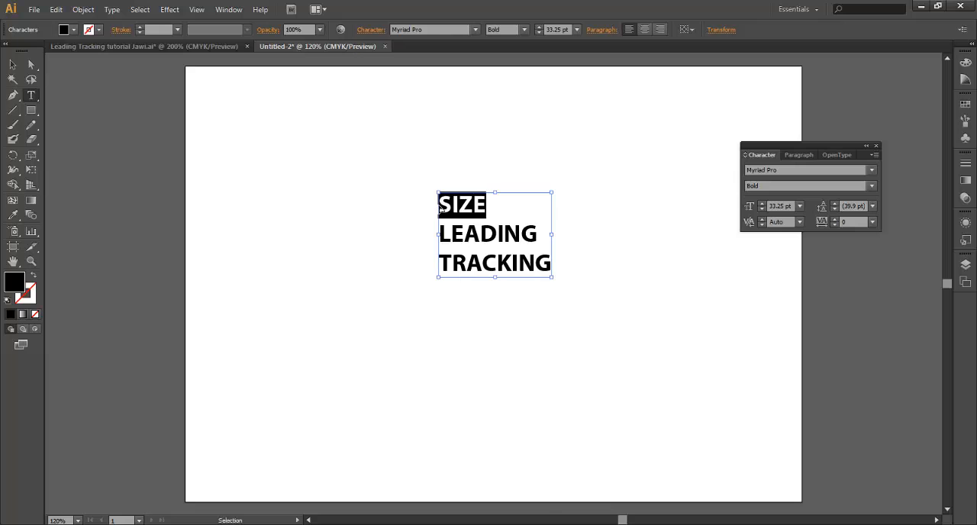
key(ctrl+shift+period)
key(ctrl+shift+period)
key(ctrl+shift+period)
key(ctrl+shift+period)
key(ctrl+shift+period)
key(ctrl+shift+period)
key(ctrl+shift+period)
key(ctrl+shift+period)
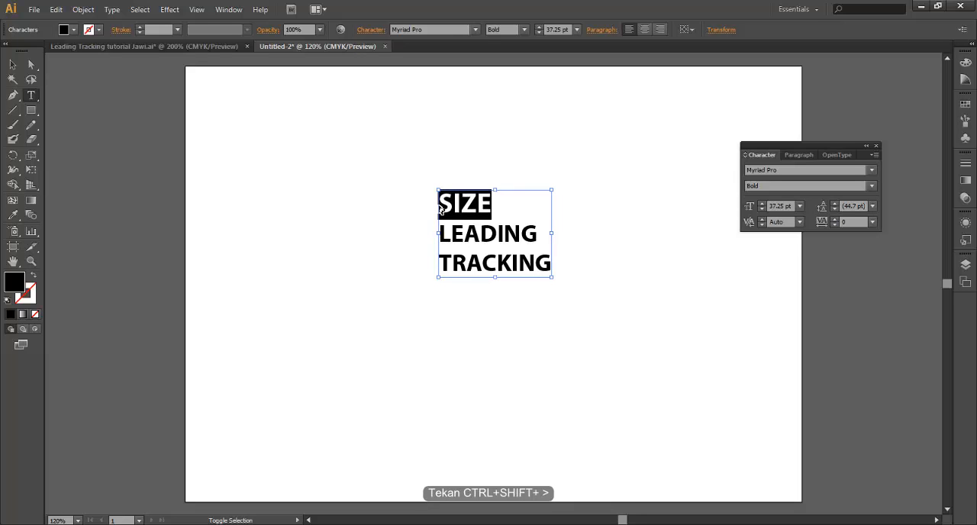
key(ctrl+shift+period)
key(ctrl+shift+period)
key(ctrl+shift+period)
key(ctrl+shift+period)
key(ctrl+shift+period)
key(ctrl+shift+period)
key(ctrl+shift+period)
key(ctrl+shift+period)
key(ctrl+shift+period)
key(ctrl+shift+period)
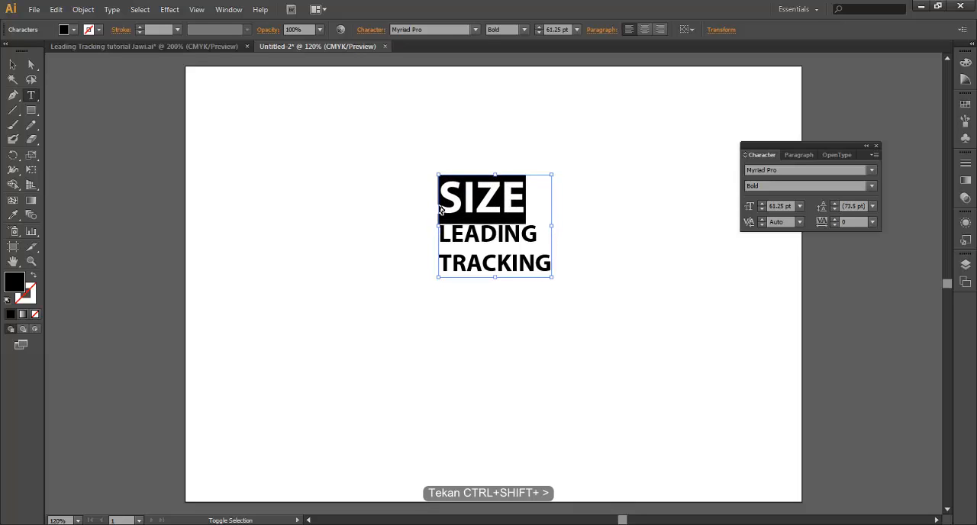
key(ctrl+shift+period)
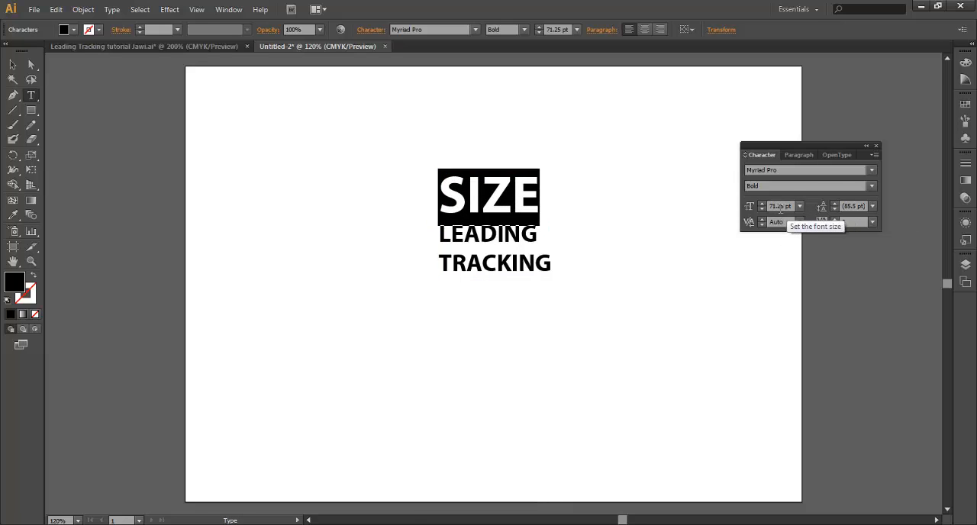
Tighten the leading across all three lines of the text, bringing the LEADING and TRACKING lines to 27.9 pt
click(526, 237)
drag(568, 270, 429, 190)
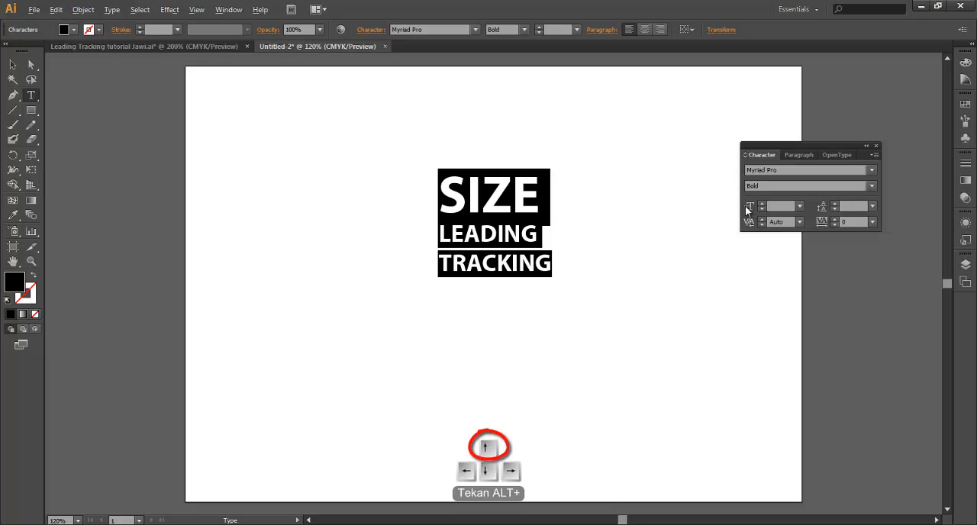
key(alt+Up)
key(alt+Up)
key(alt+Up)
key(alt+Up)
key(alt+Up)
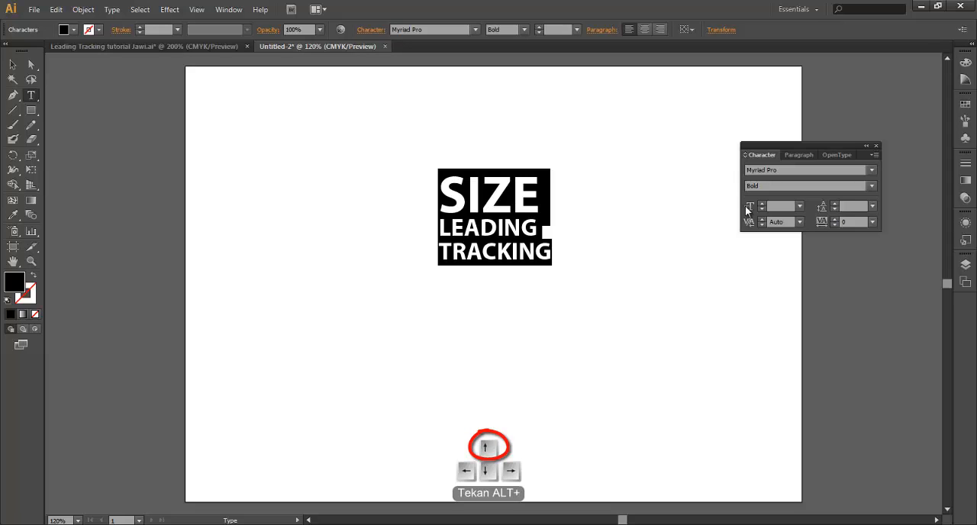
key(alt+Down)
key(alt+Down)
key(alt+Down)
key(alt+Down)
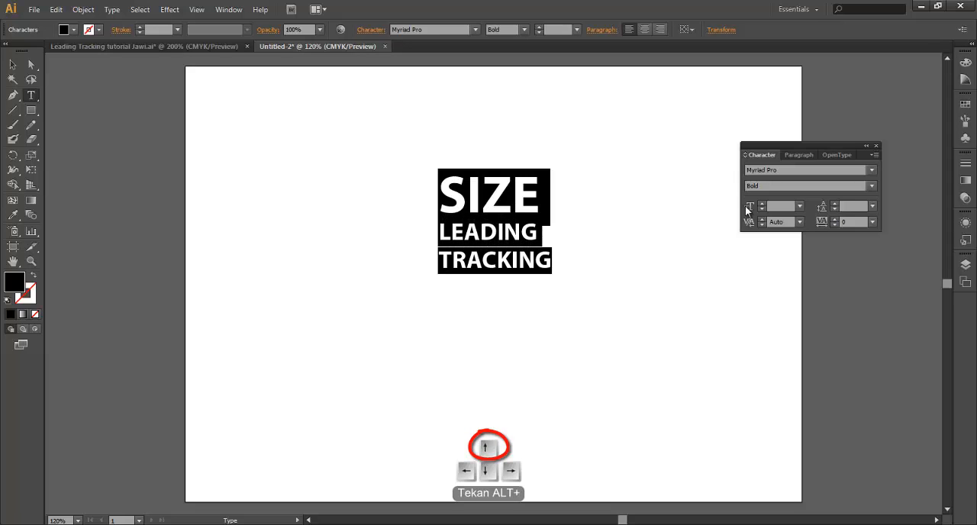
key(alt+Up)
key(alt+Up)
key(alt+Up)
key(alt+Up)
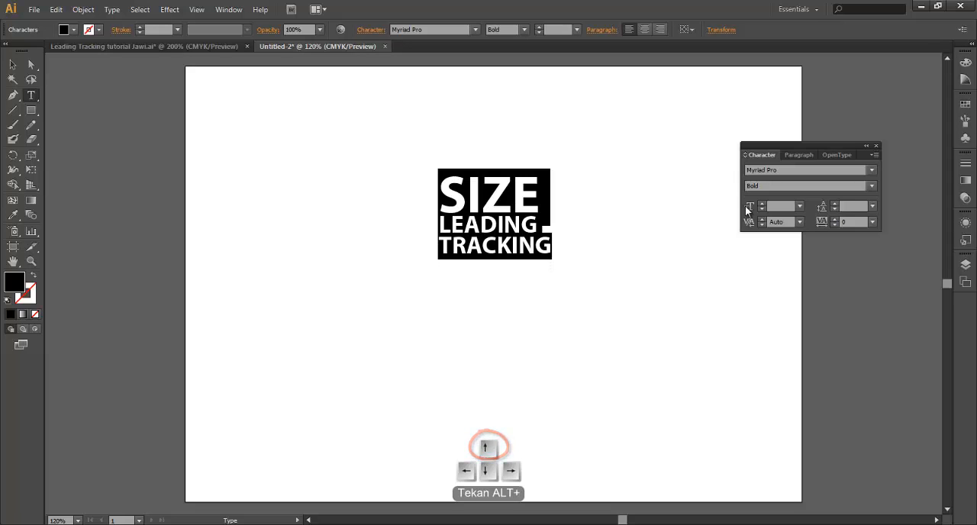
click(845, 207)
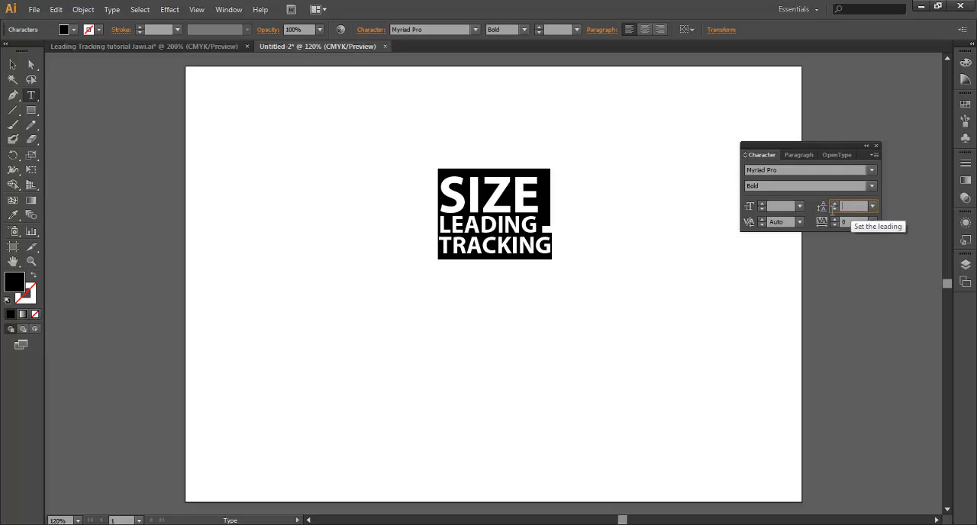
click(13, 65)
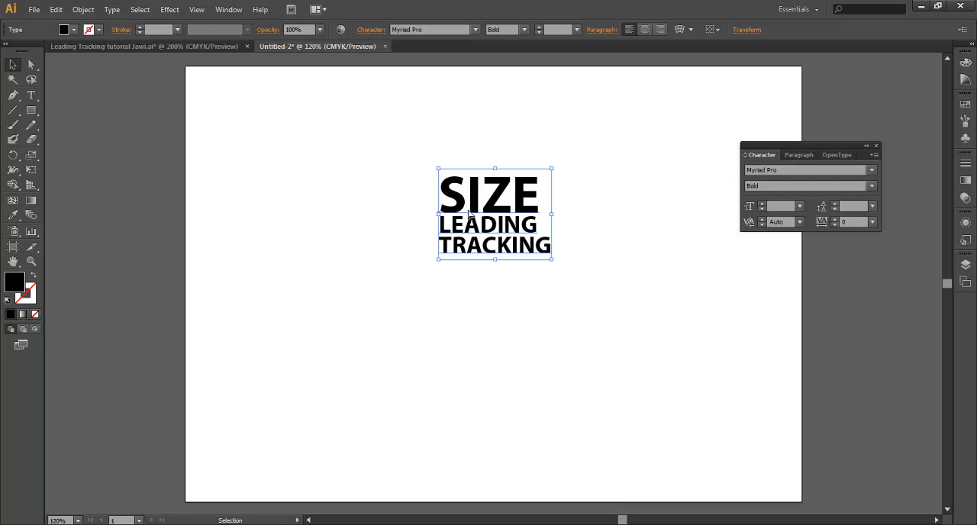
Add a separate two-line sample text reading "leading" and "tracking" at 71.25 pt below the main text block
click(31, 94)
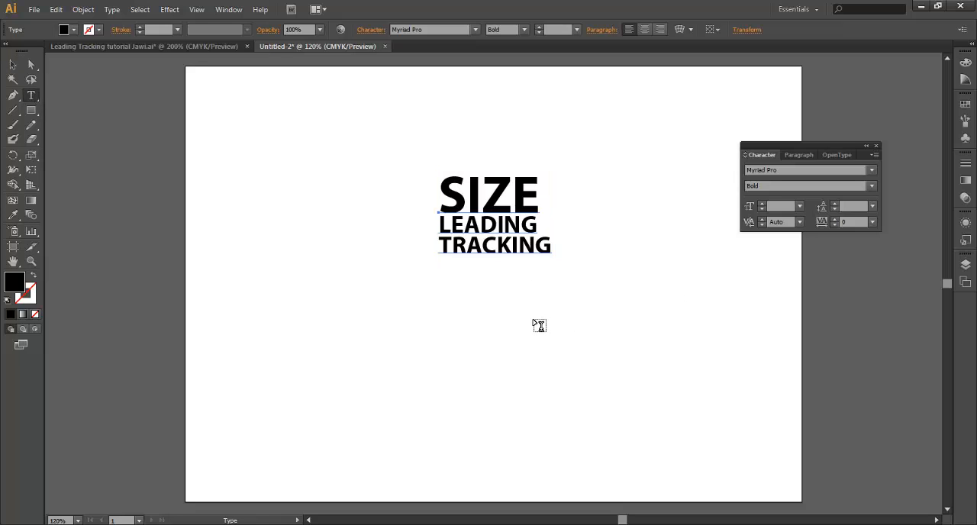
click(537, 322)
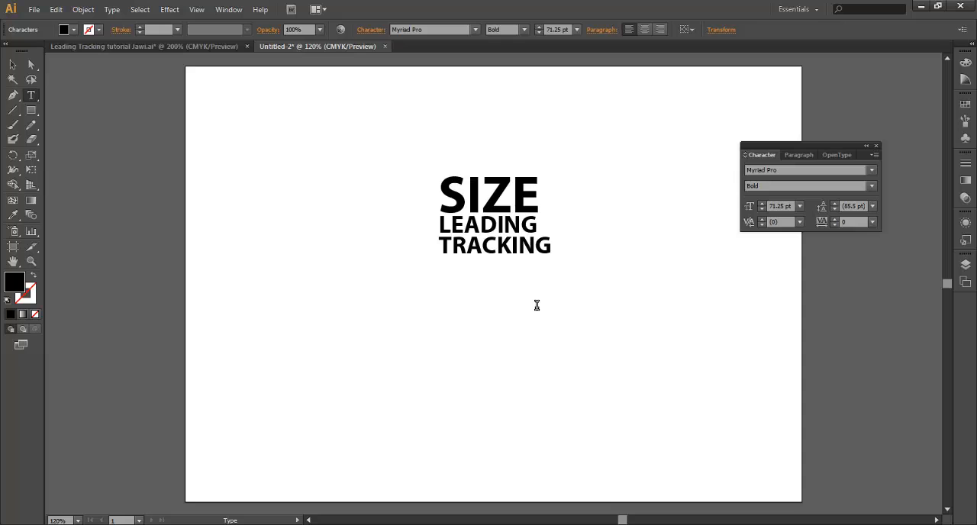
text(leading)
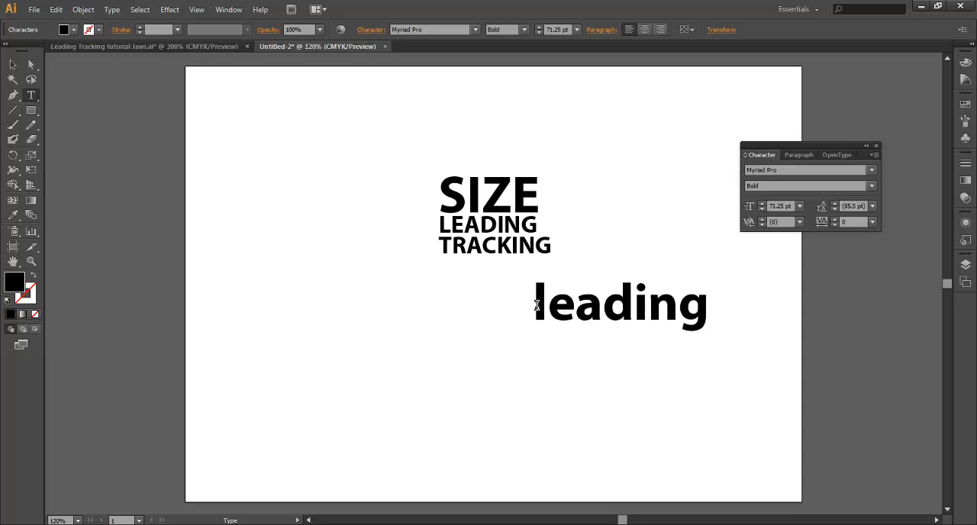
key(Return)
text(tracking)
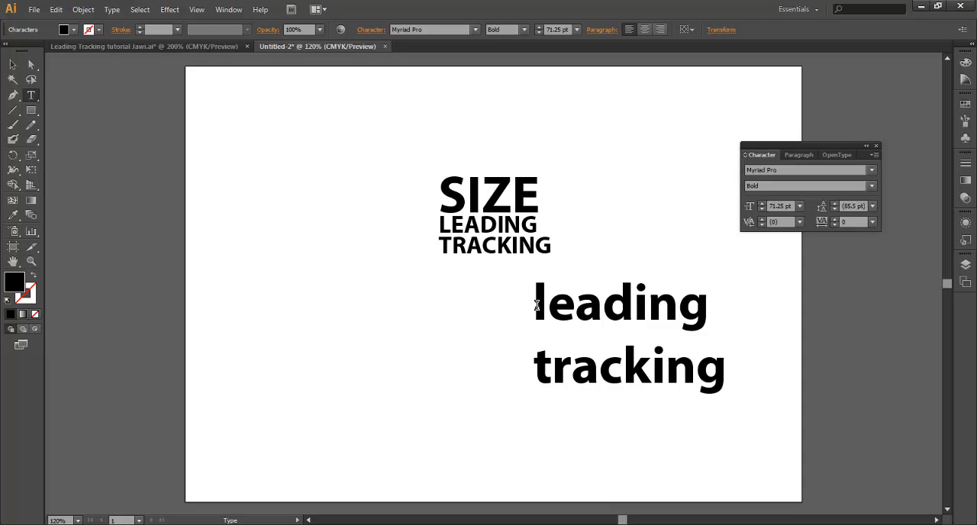
Reduce the leading of both lines of the lowercase sample text to 65.5 pt
key(ctrl+a)
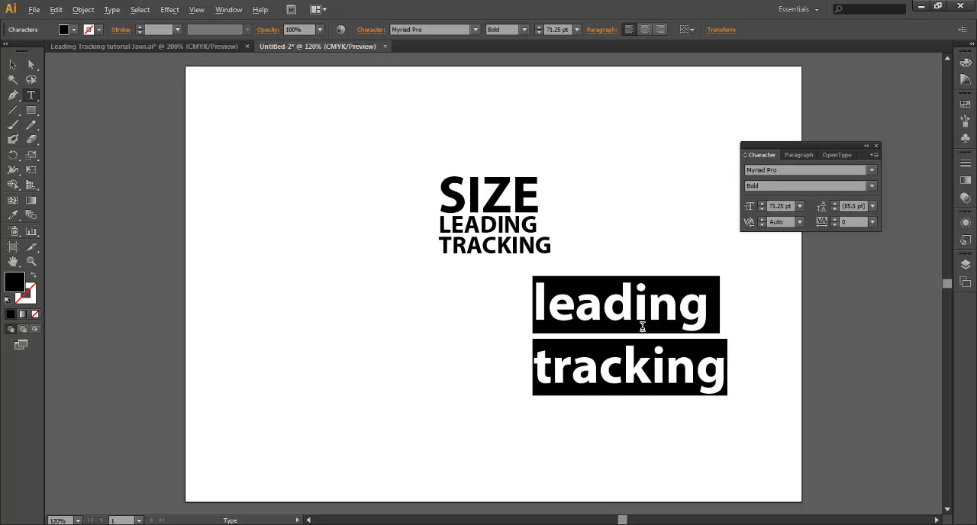
key(alt+Up)
key(alt+Up)
key(alt+Up)
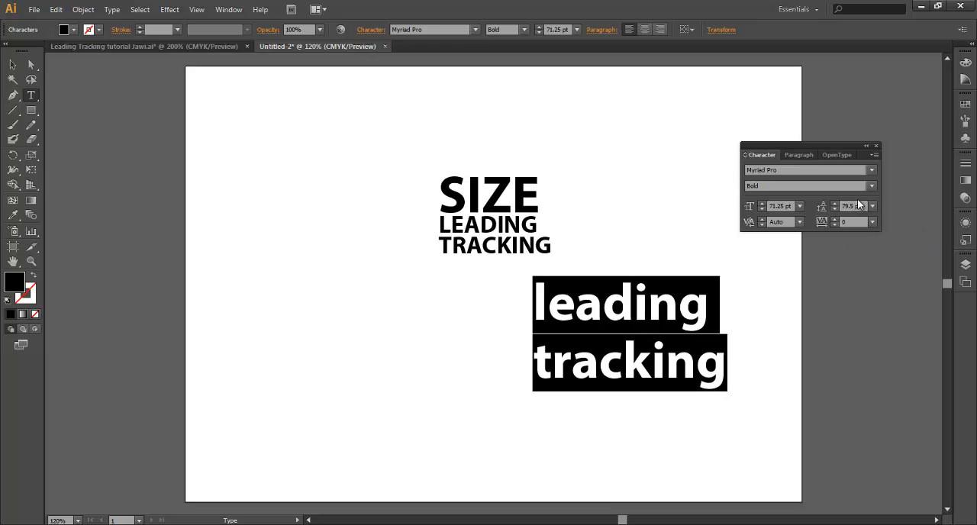
key(alt+Up)
key(alt+Up)
key(alt+Up)
key(alt+Up)
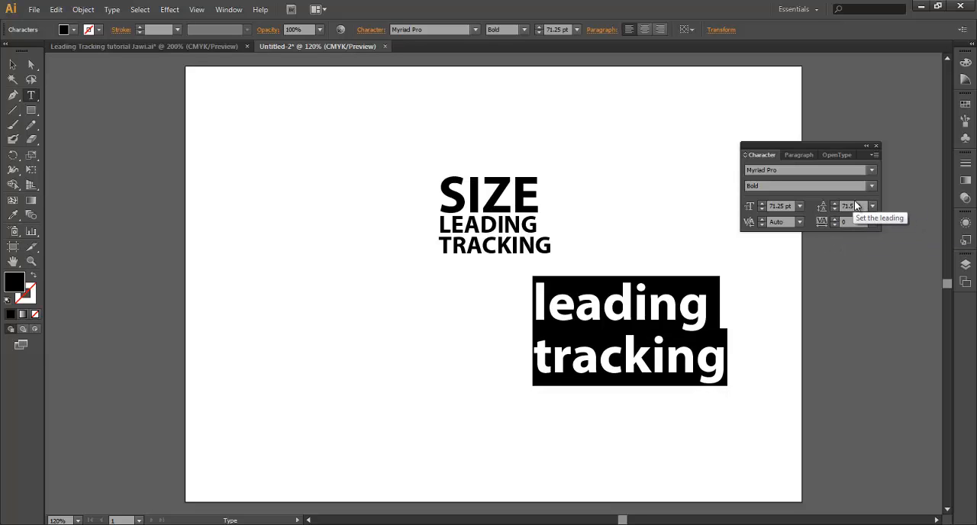
key(alt+Up)
key(alt+Up)
key(alt+Up)
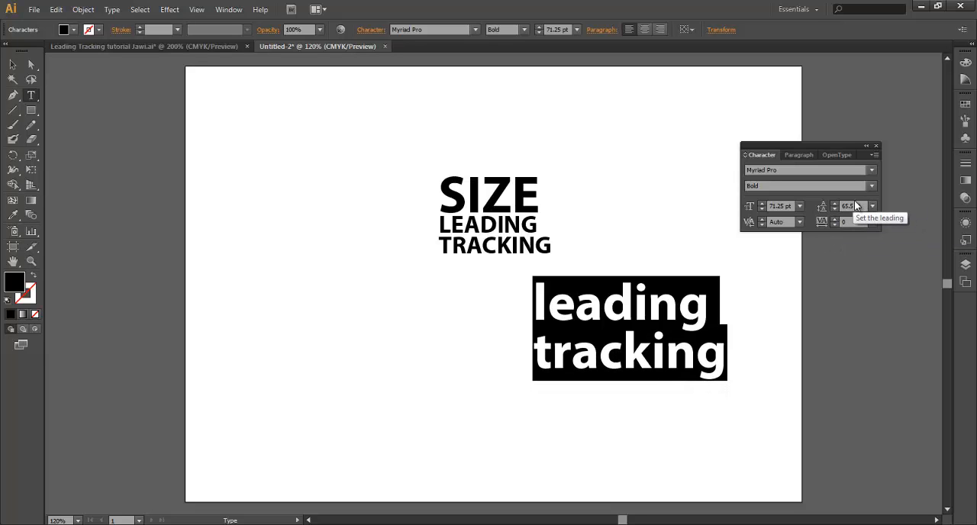
Move the lowercase sample text to the artboard's lower left, then delete it
click(13, 65)
drag(620, 327, 361, 351)
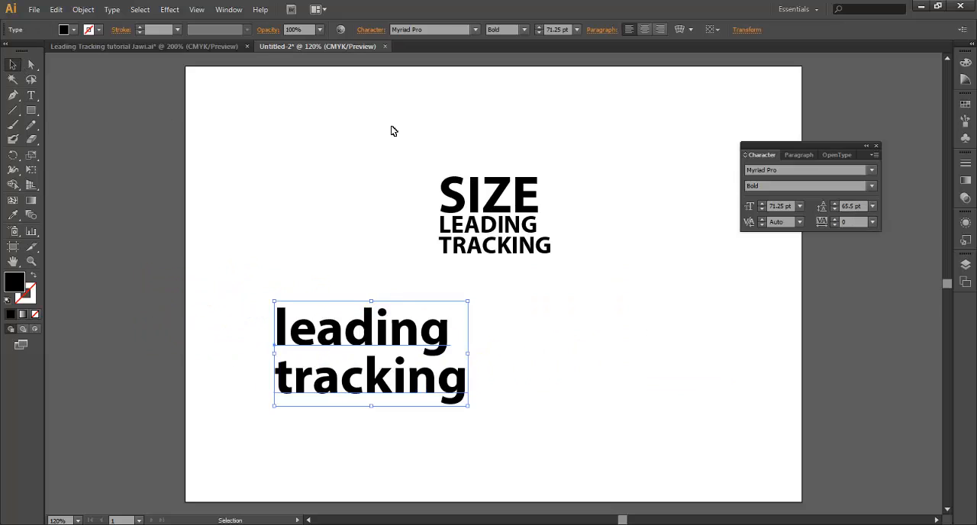
drag(400, 140, 577, 282)
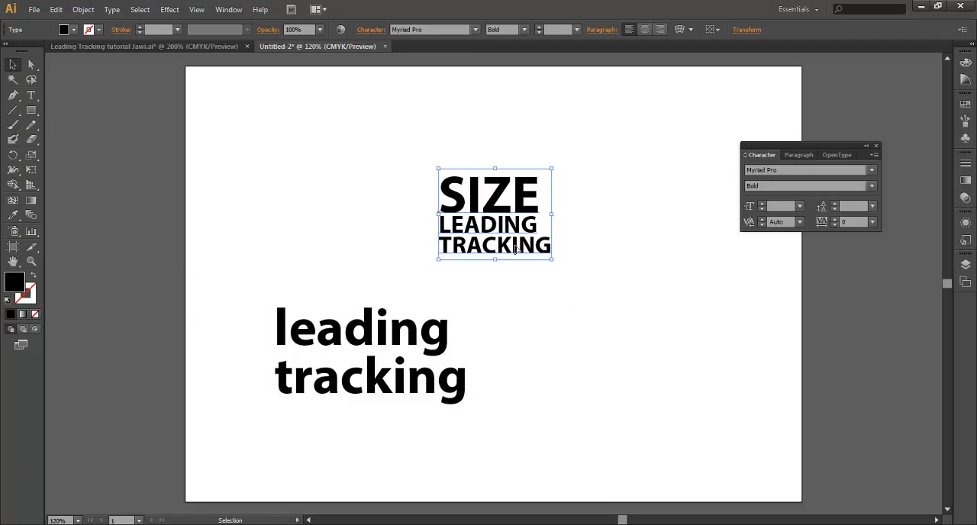
drag(402, 163, 632, 314)
click(535, 394)
click(319, 330)
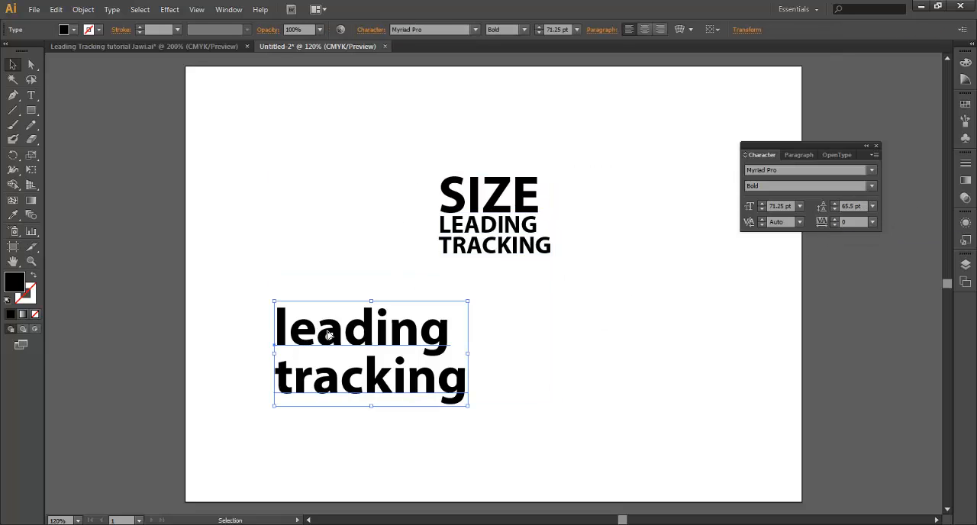
key(Delete)
Reduce the font size of the TRACKING line to 23.25 pt
key(t)
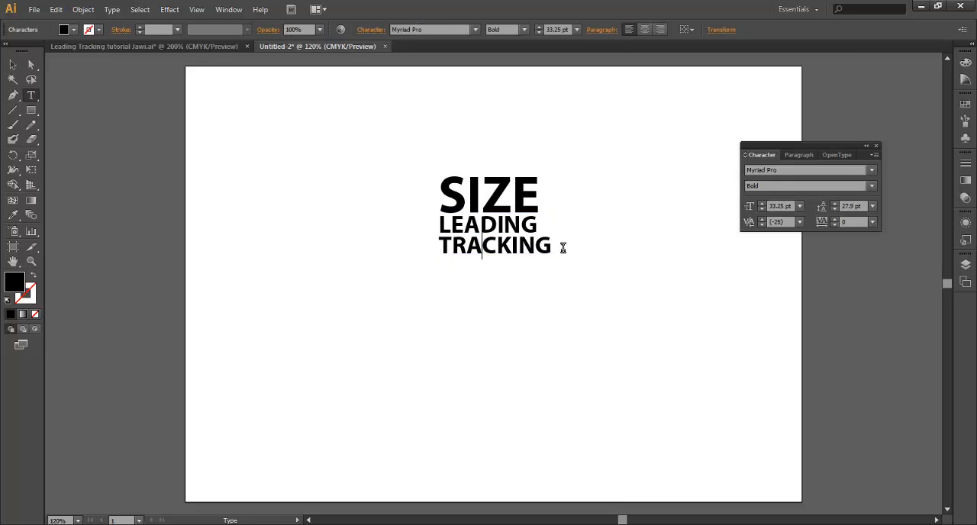
drag(563, 248, 437, 251)
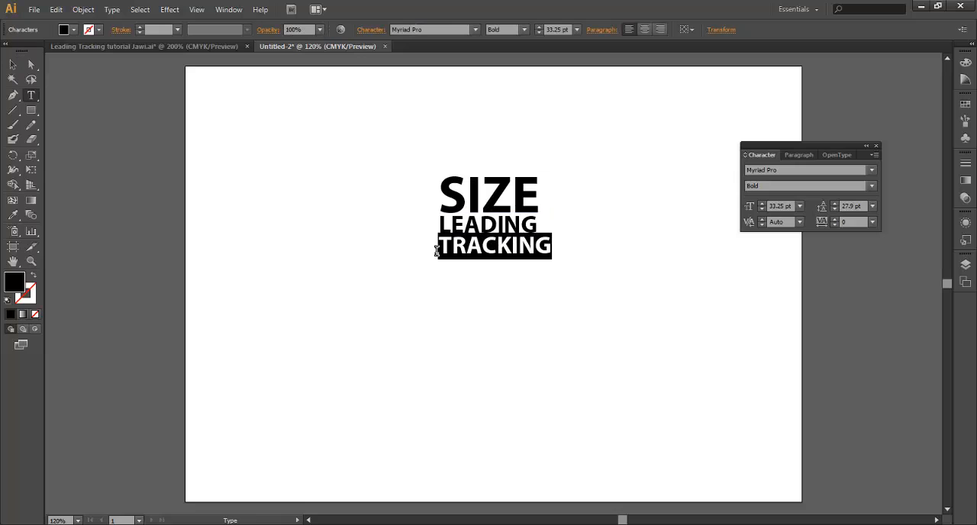
click(560, 252)
drag(556, 251, 440, 250)
key(ctrl)
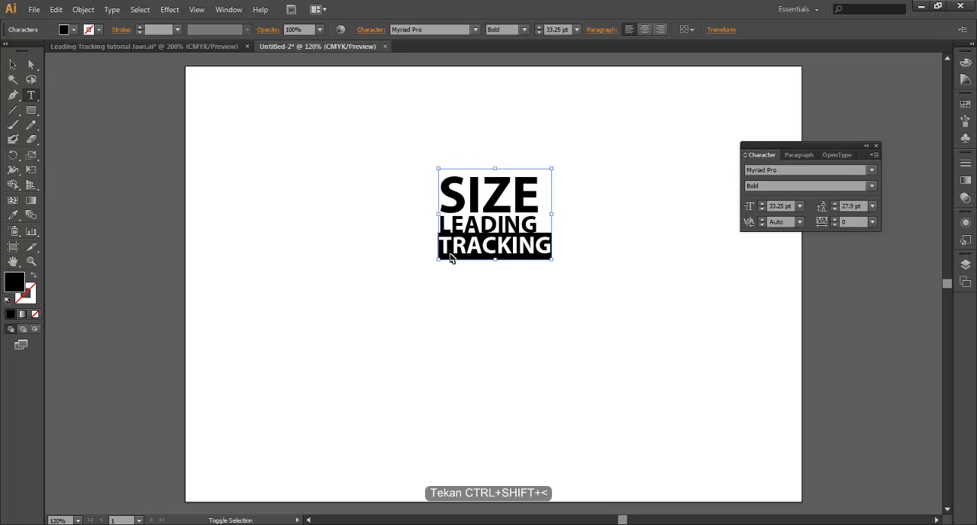
key(ctrl+shift+comma)
key(ctrl+shift+comma)
key(ctrl+shift+comma)
key(ctrl+shift+comma)
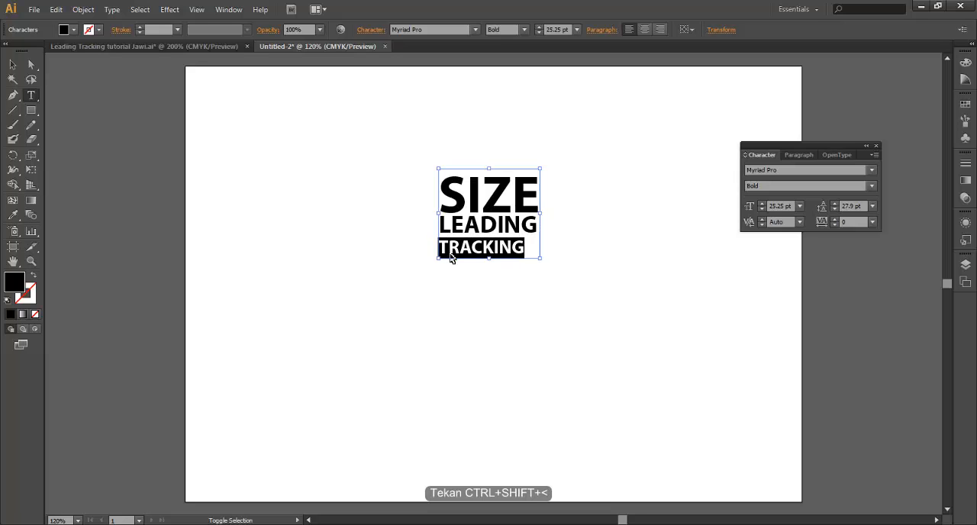
key(ctrl+shift+comma)
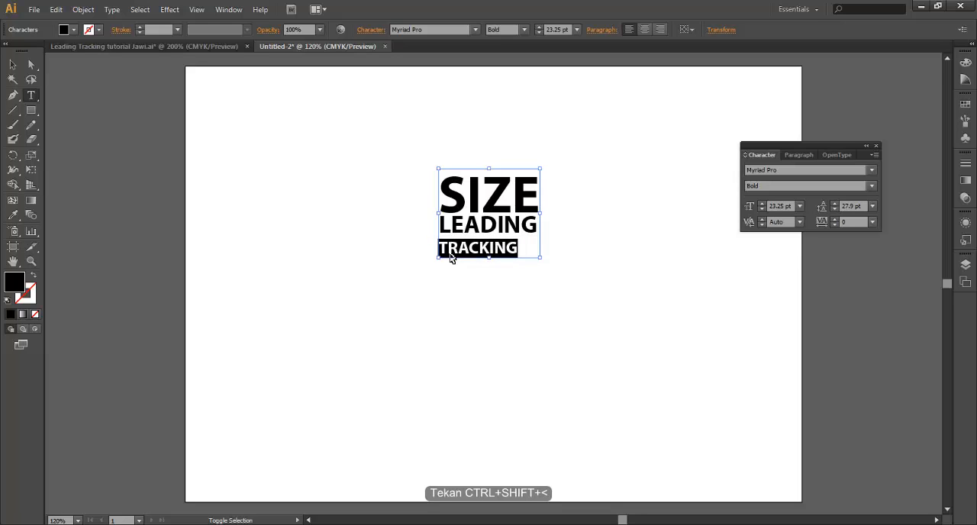
Widen the tracking of the TRACKING line to 180 so it roughly matches the width of the lines above
key(ctrl+shift+bracketright)
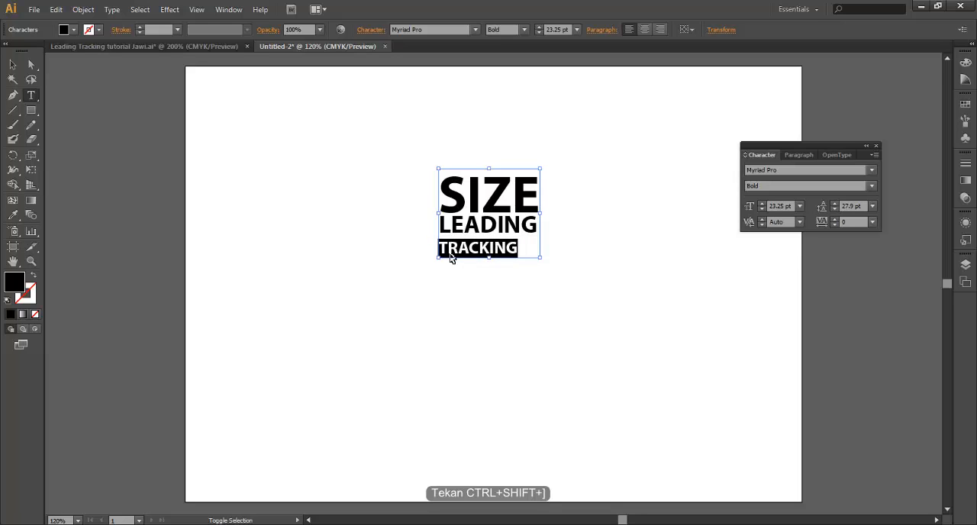
key(alt+Right)
key(alt+Right)
key(alt+Right)
key(alt+Right)
key(alt+Right)
key(alt+Right)
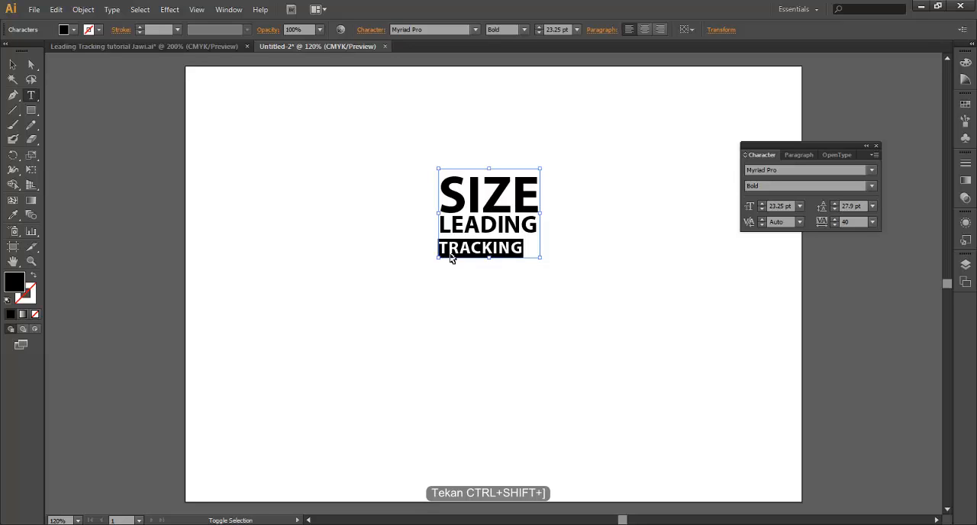
key(alt+Right)
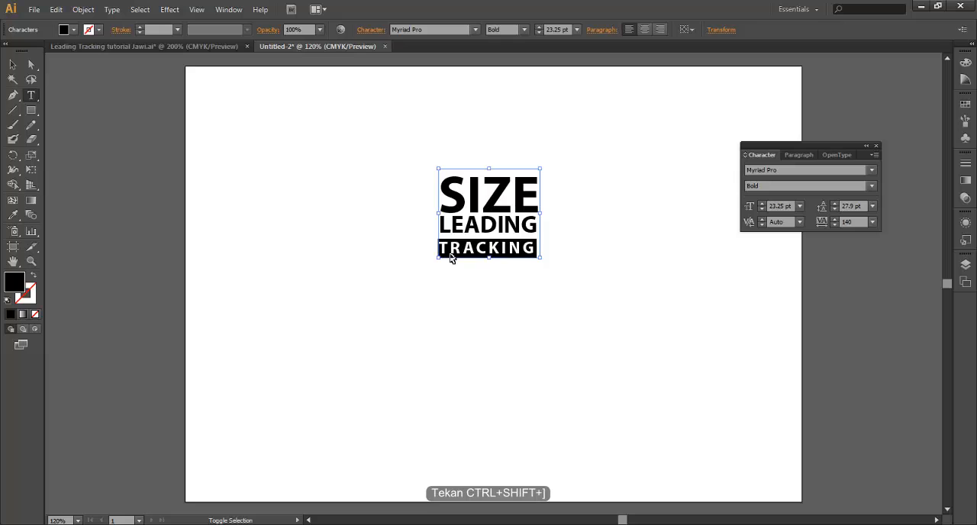
key(alt+Right)
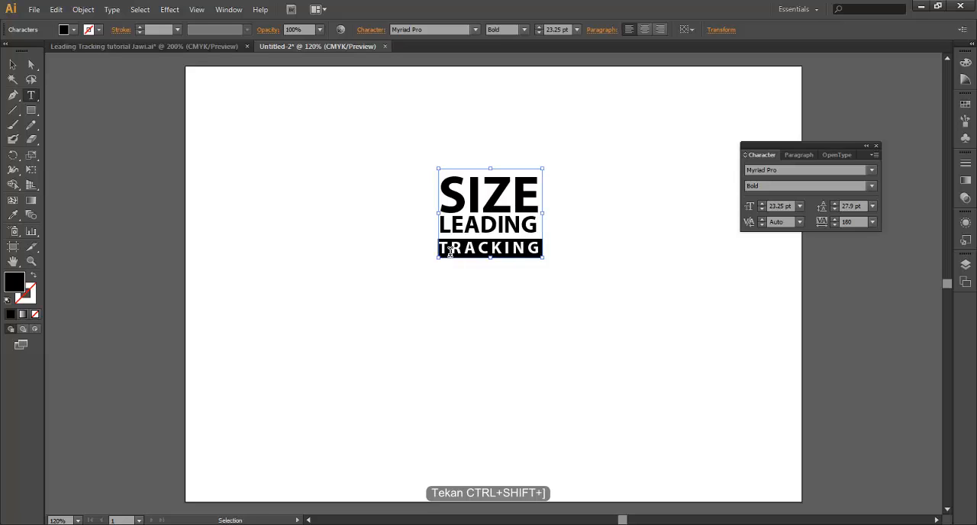
click(13, 65)
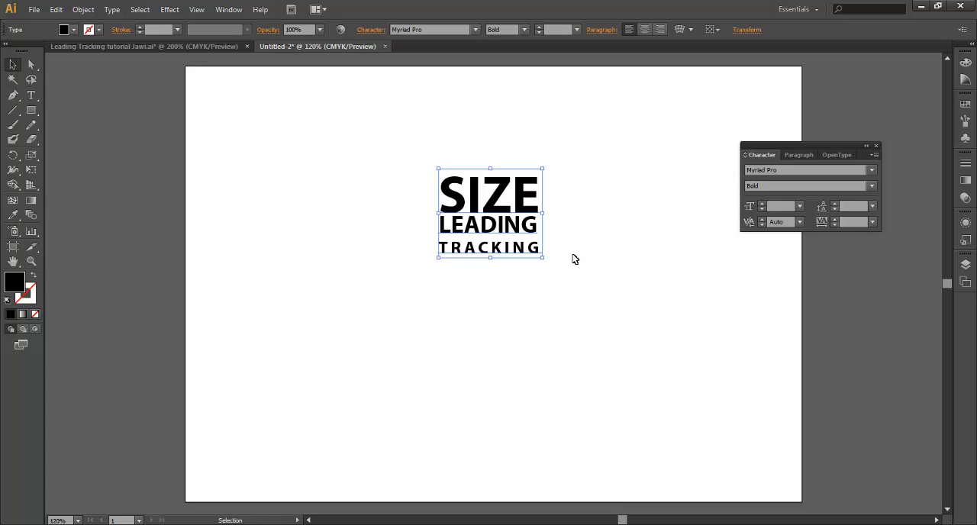
Switch to the Leading Tracking tutorial Jawi.ai document and create a new landscape A4 document of 297 x 210 mm
click(160, 46)
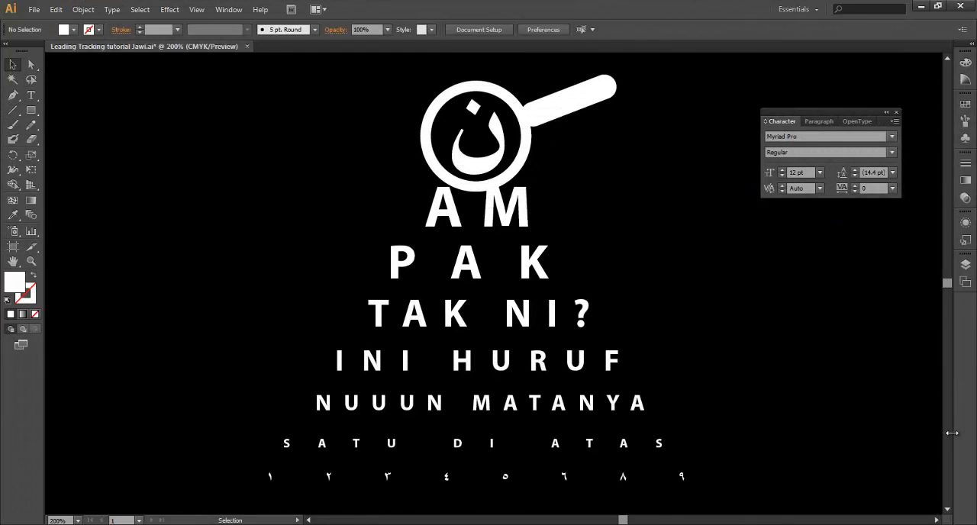
key(ctrl+n)
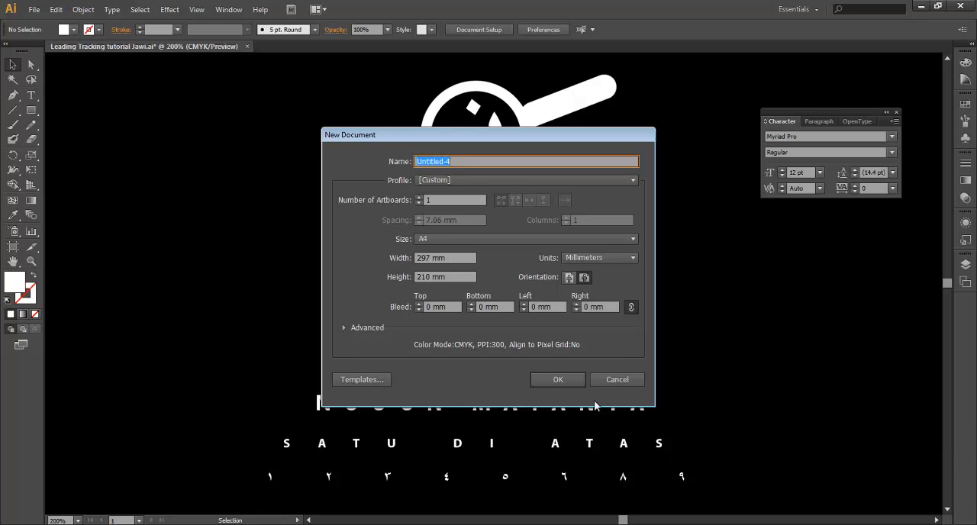
click(557, 380)
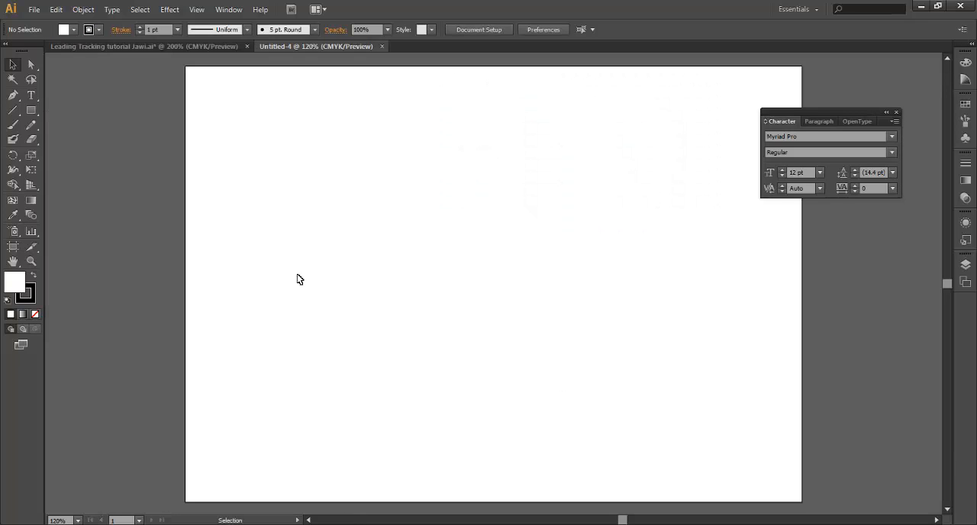
Draw a horizontal line about 144 mm long across the upper part of the artboard
click(13, 110)
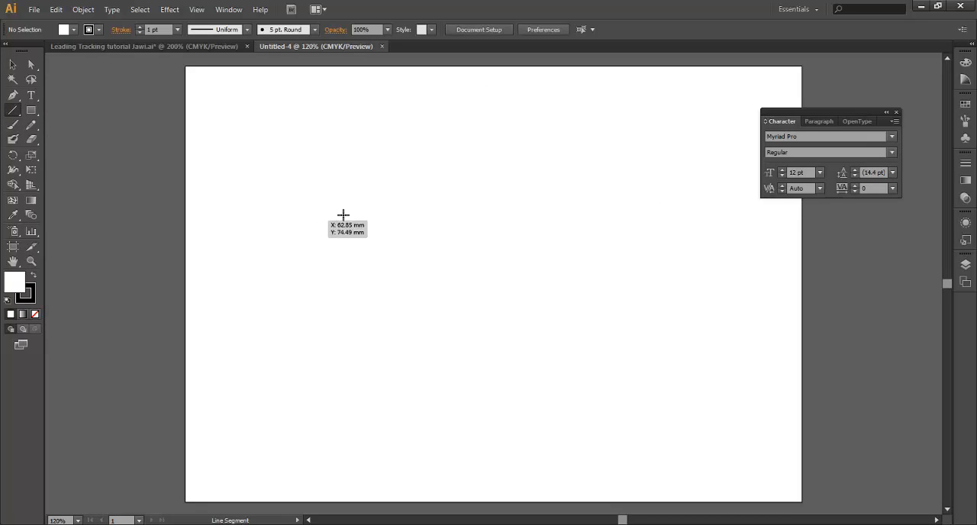
drag(366, 168, 666, 193)
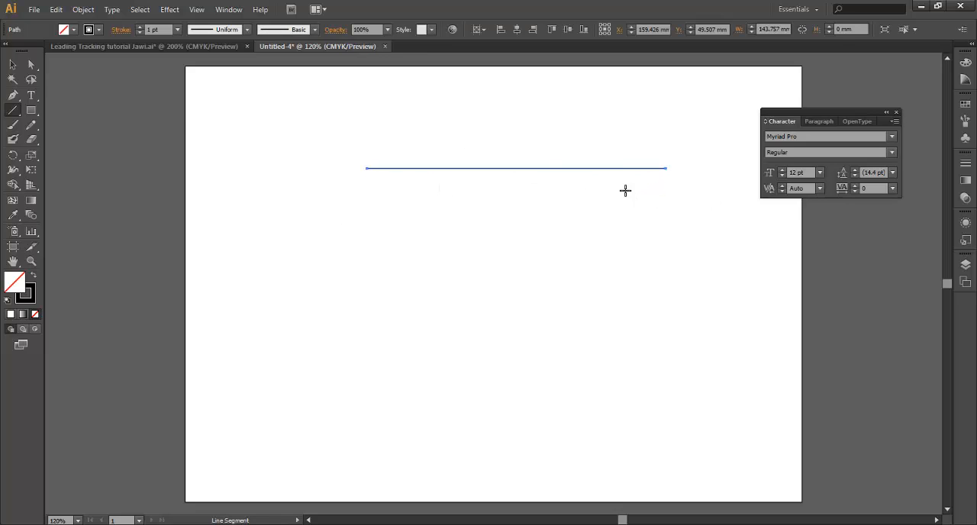
click(13, 64)
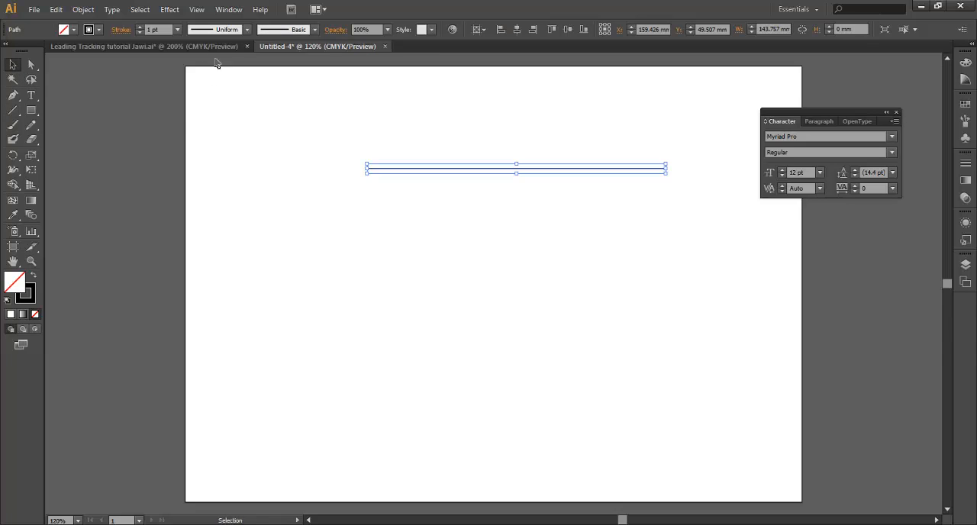
Set up a Transform effect on the line with 8 copies and the preview turned on
click(169, 10)
mouse_move(201, 112)
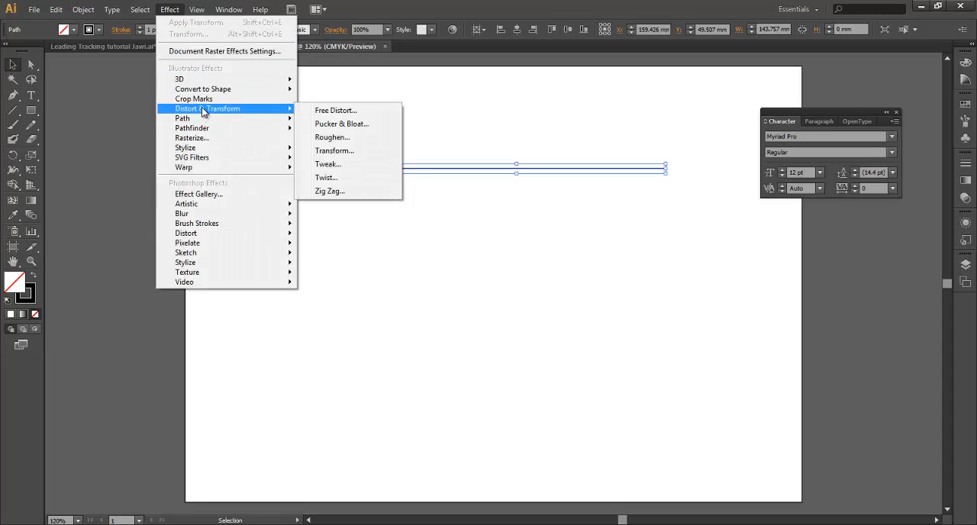
click(348, 158)
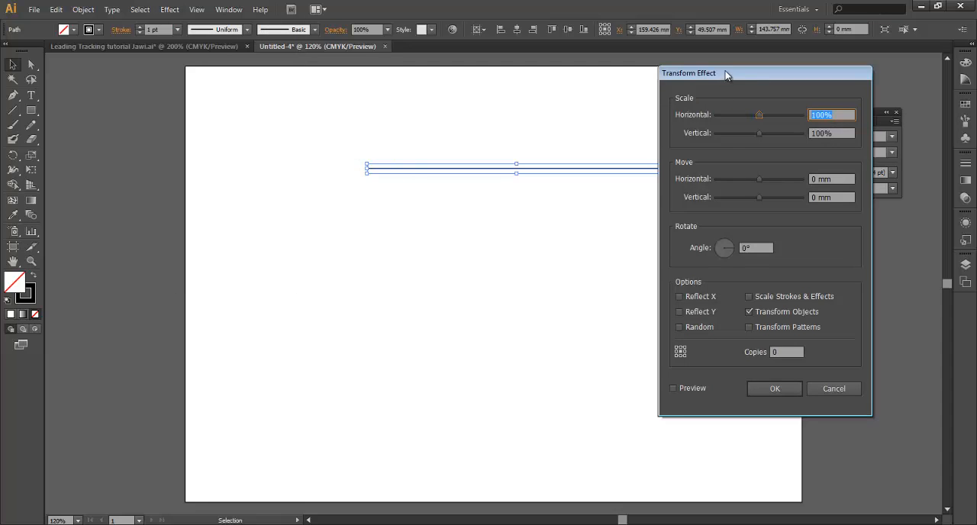
drag(726, 74, 744, 104)
click(810, 383)
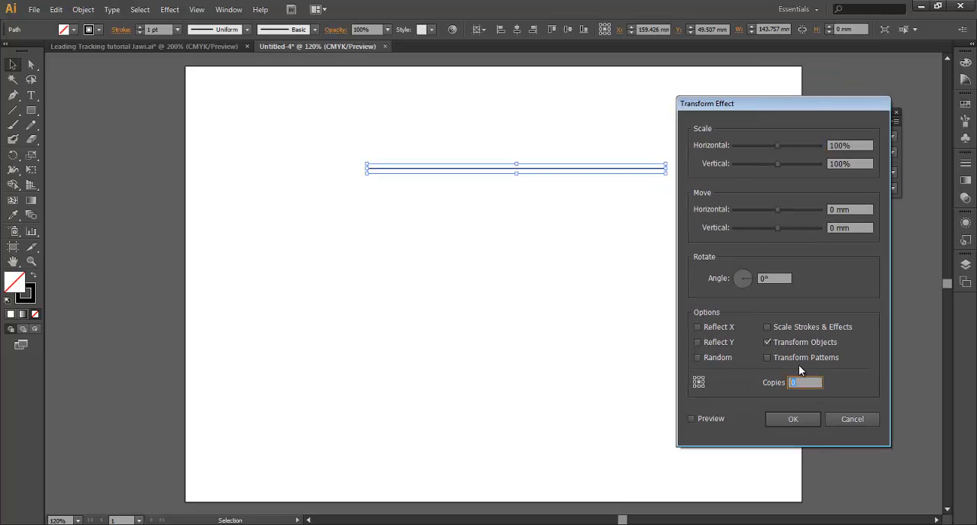
text(8)
click(702, 419)
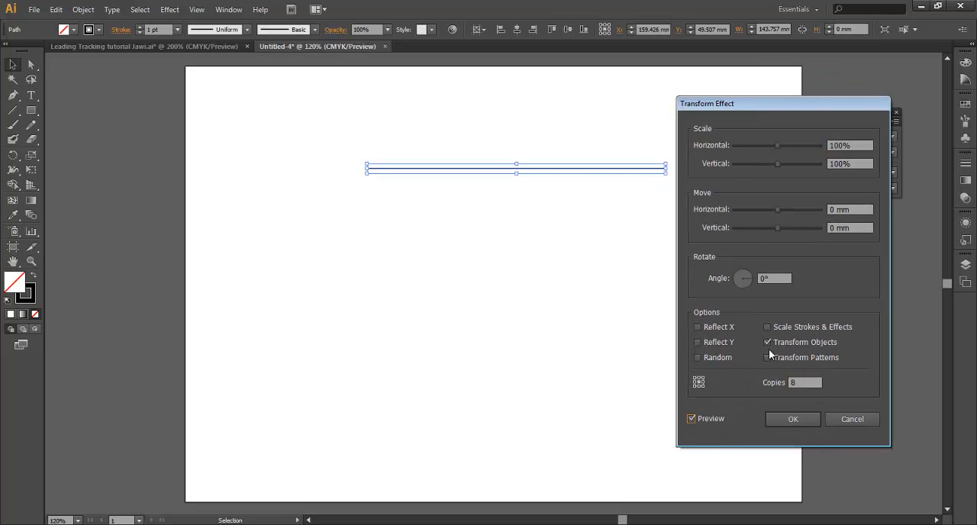
Set the Transform effect's vertical move to 15 mm
click(856, 226)
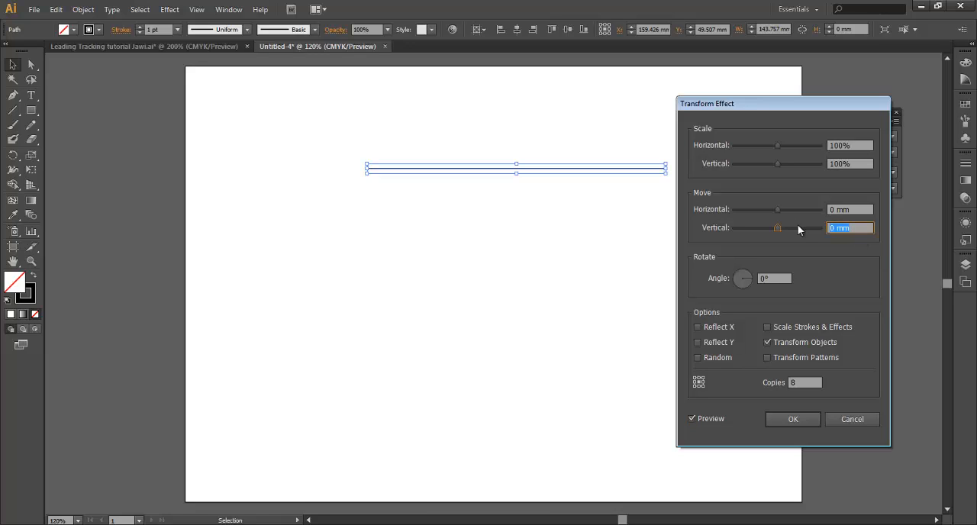
key(ctrl+shift+Up)
key(ctrl+shift+Up)
key(ctrl+shift+Up)
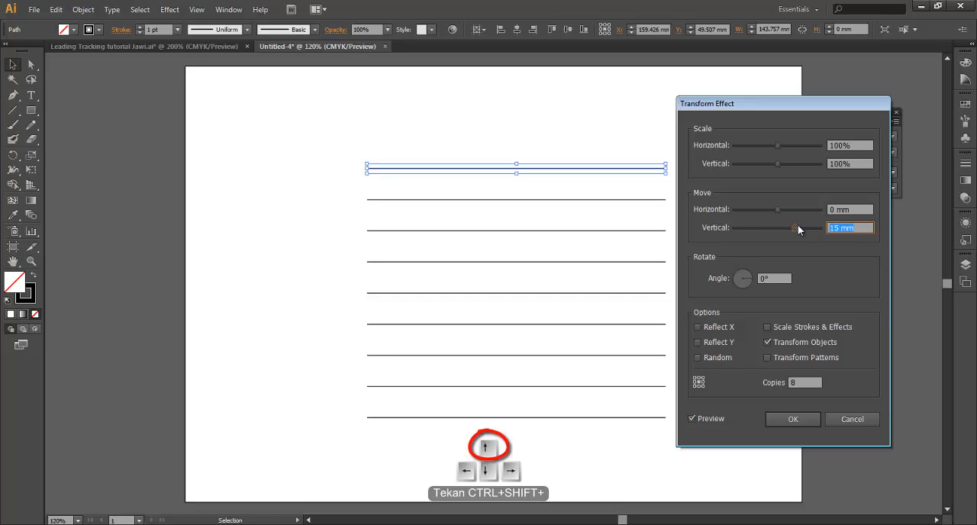
Set the Transform effect's vertical scale to 94% and its vertical move to 20 mm
click(855, 164)
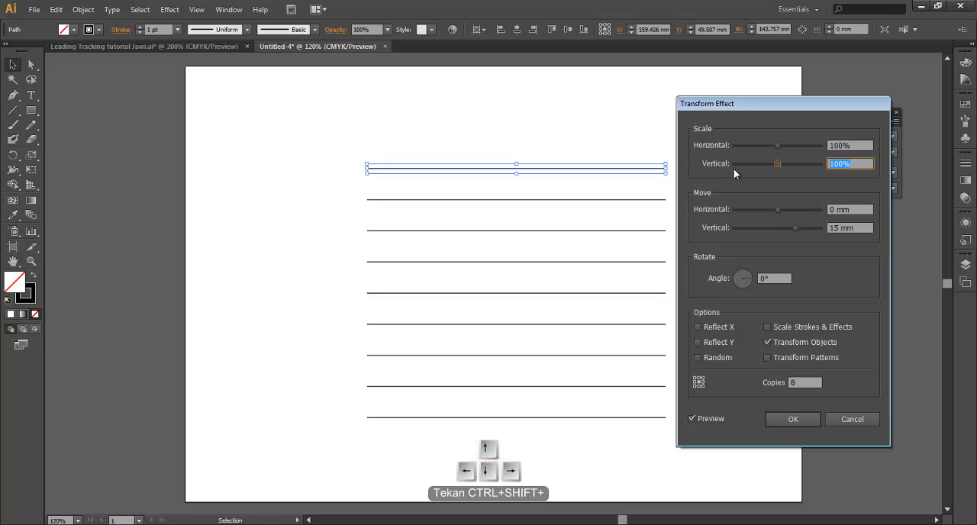
key(ctrl+shift+Down)
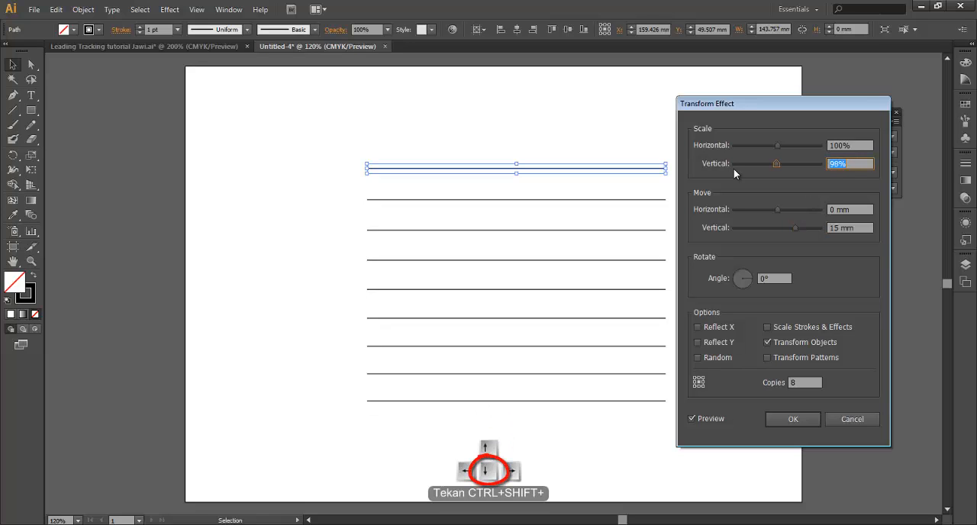
key(ctrl+shift+Down)
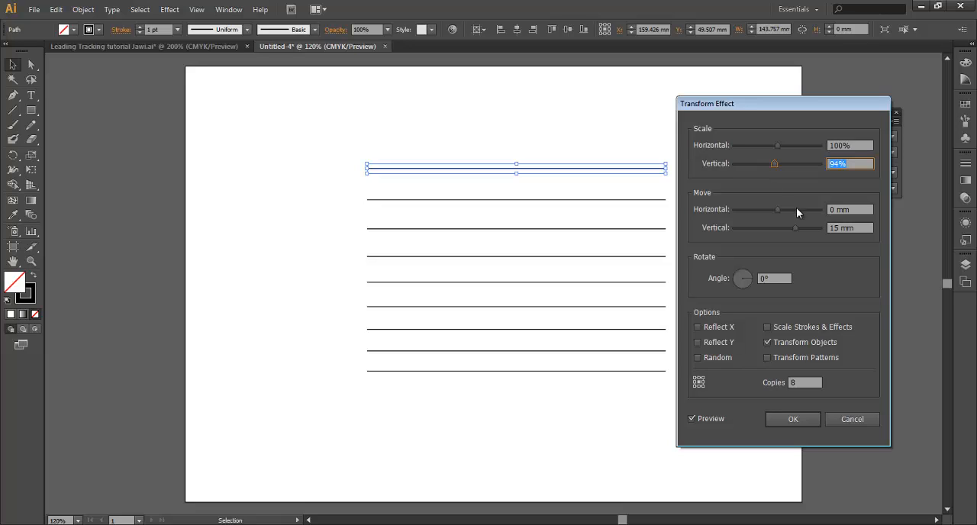
click(856, 227)
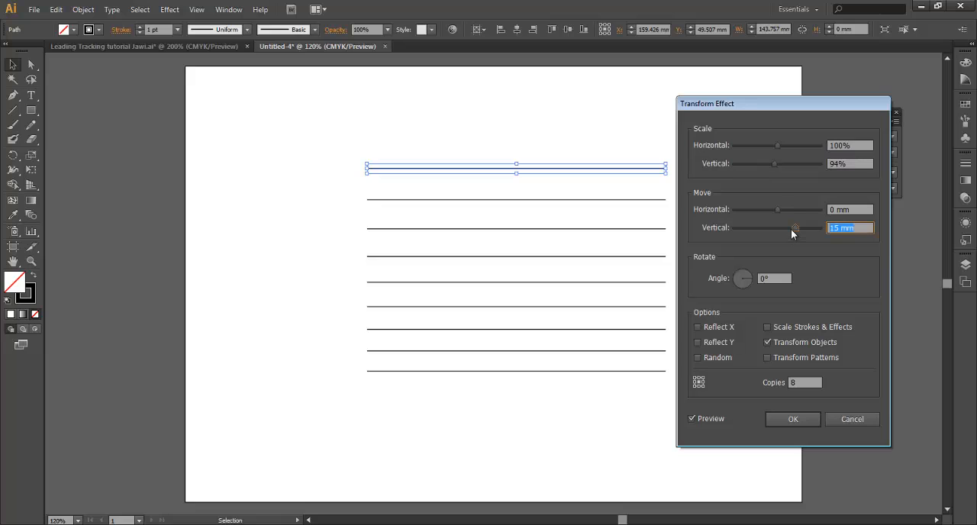
key(shift+Up)
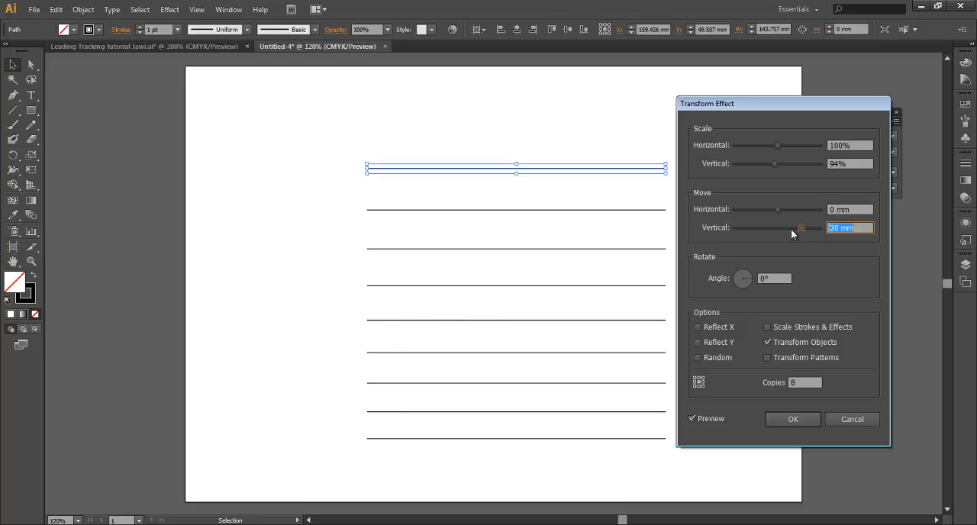
Set the Transform effect's vertical scale to 88% and vertical move to 25 mm, and apply the effect
drag(858, 163, 728, 165)
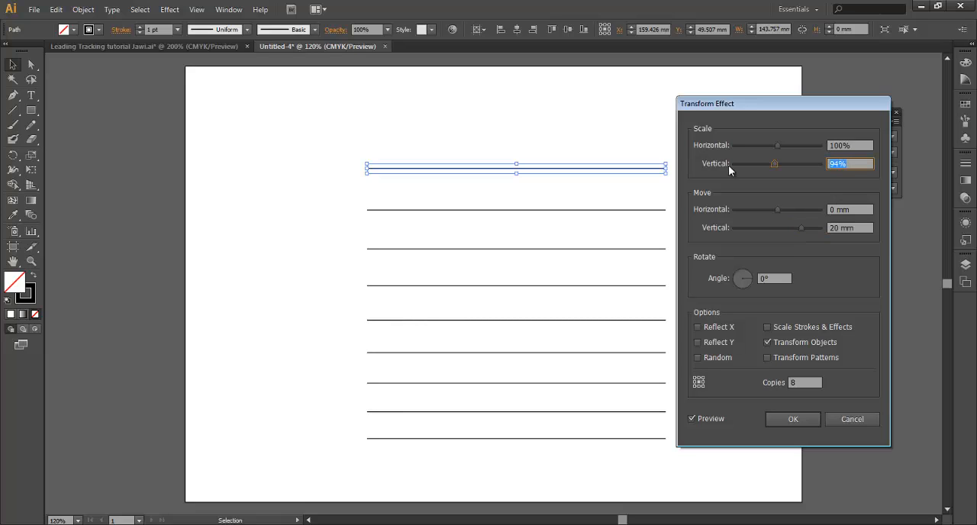
key(Down)
key(Down)
key(Down)
key(Down)
key(Down)
key(Down)
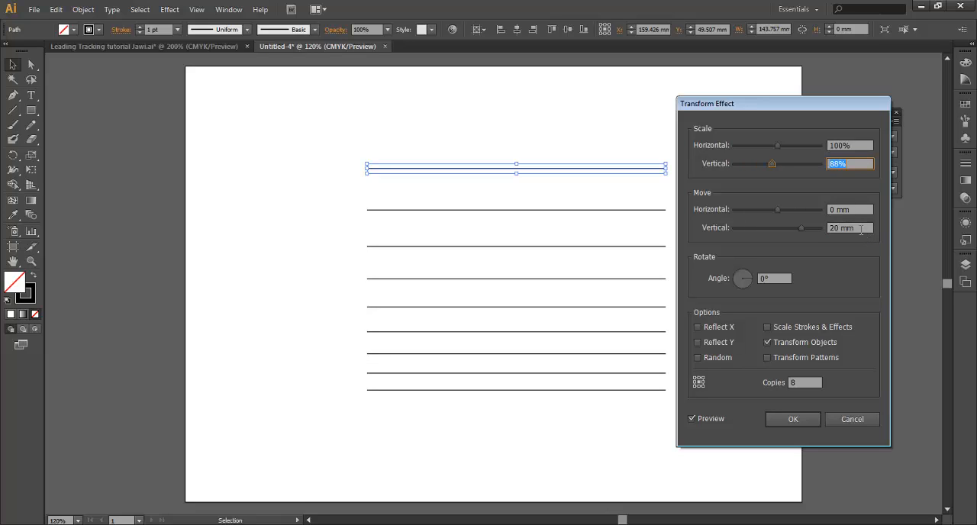
drag(862, 231, 823, 225)
key(Up)
key(Up)
key(Up)
key(Up)
key(Up)
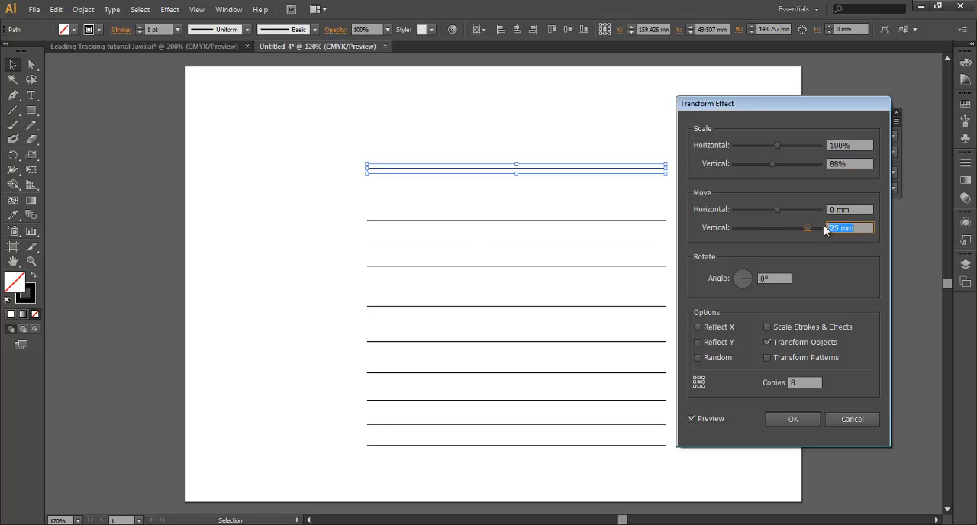
click(786, 419)
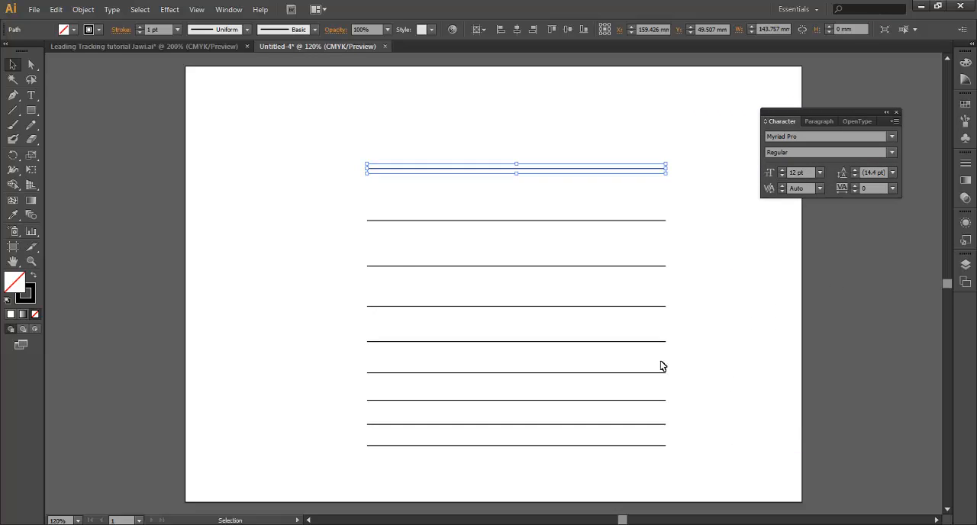
Expand the appearance of the transformed line and center the resulting group horizontally on the artboard
click(84, 10)
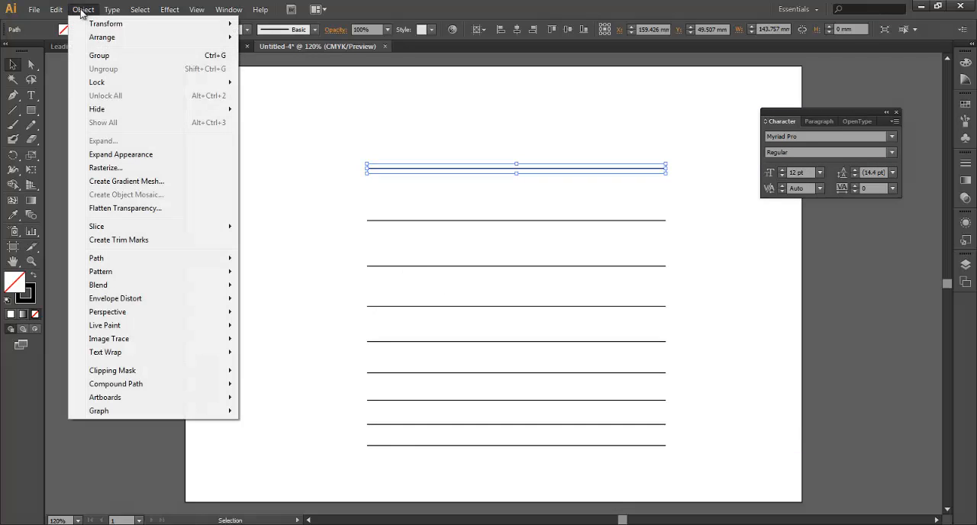
click(115, 155)
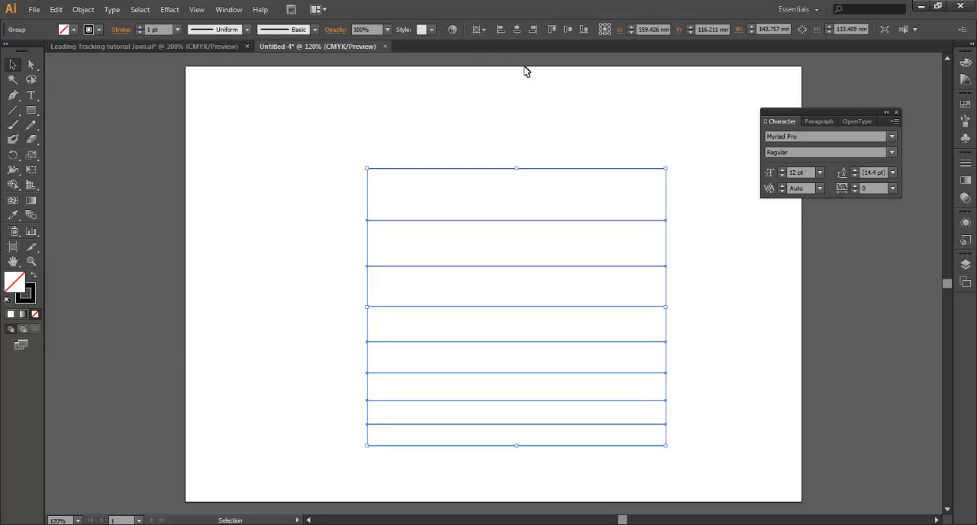
click(482, 33)
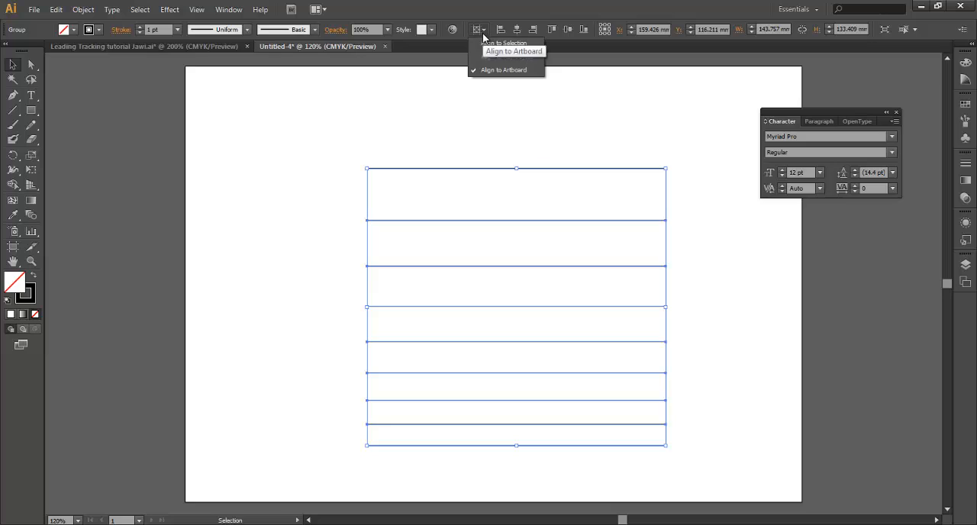
click(496, 70)
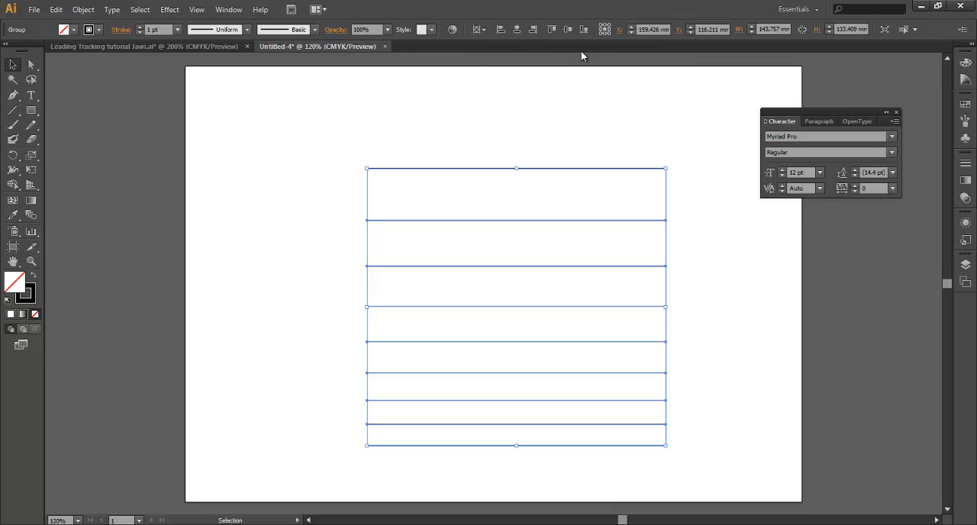
click(521, 32)
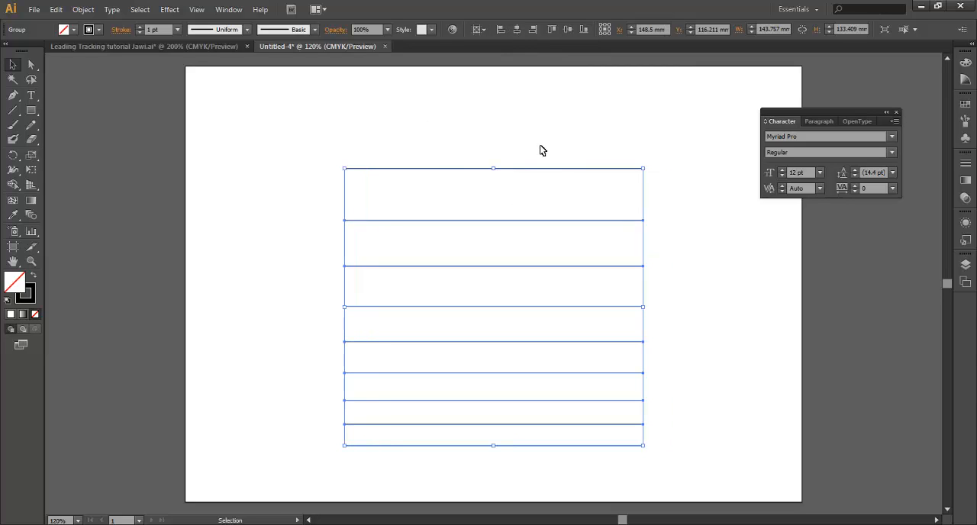
Nudge the line group upward to a Y position of about 106.3 mm and deselect it
key(Up)
key(Up)
key(Up)
key(Up)
key(Up)
key(Up)
key(Up)
key(Up)
key(Up)
key(Up)
key(Up)
key(Up)
key(Up)
key(Up)
key(Up)
key(Up)
key(Up)
key(Up)
key(Up)
key(Up)
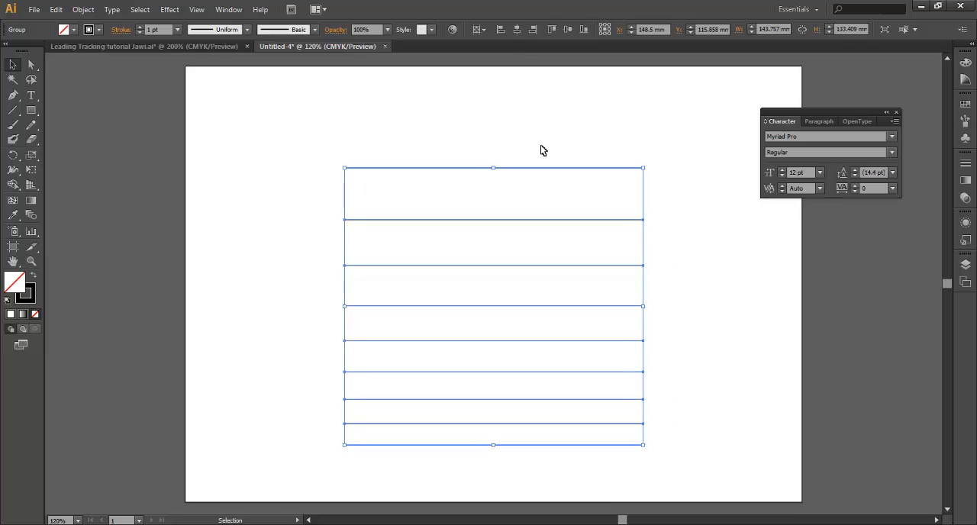
click(313, 171)
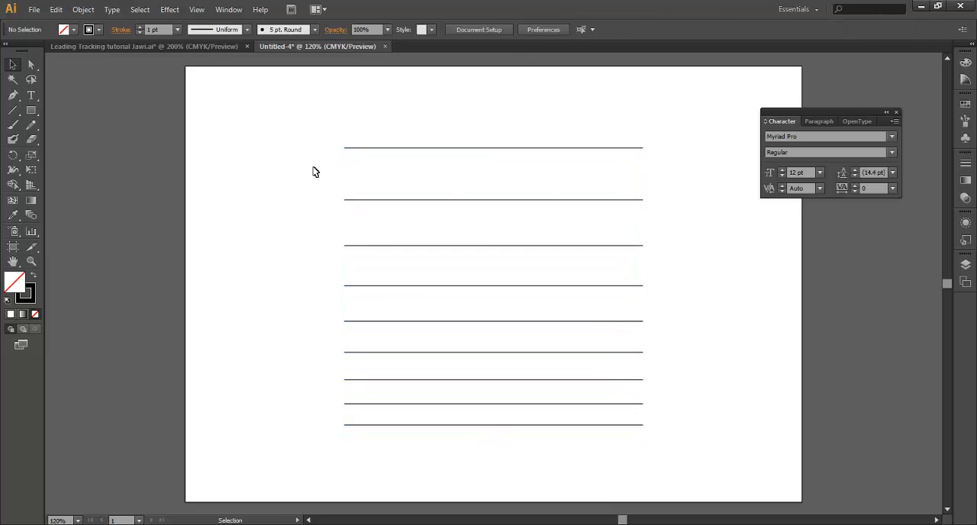
Select the whole group of horizontal lines and lock it
drag(281, 116, 660, 413)
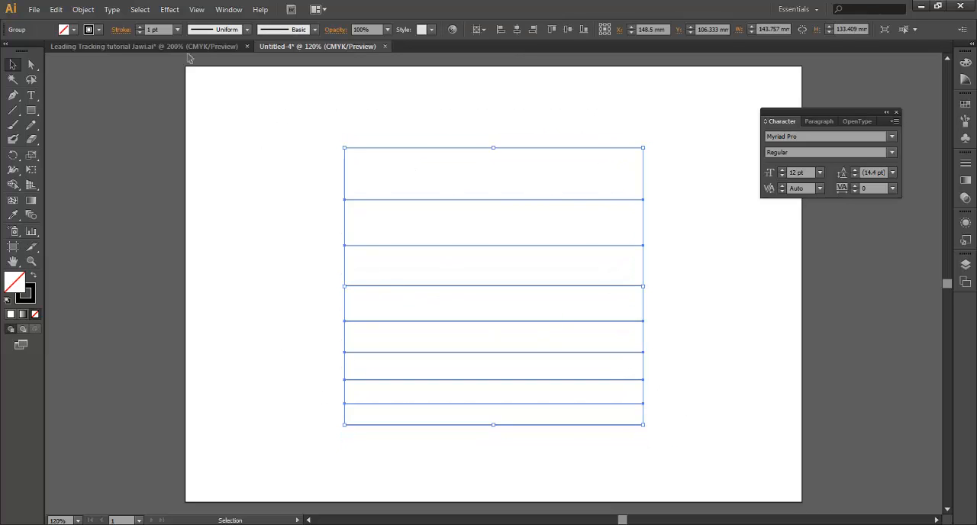
click(83, 9)
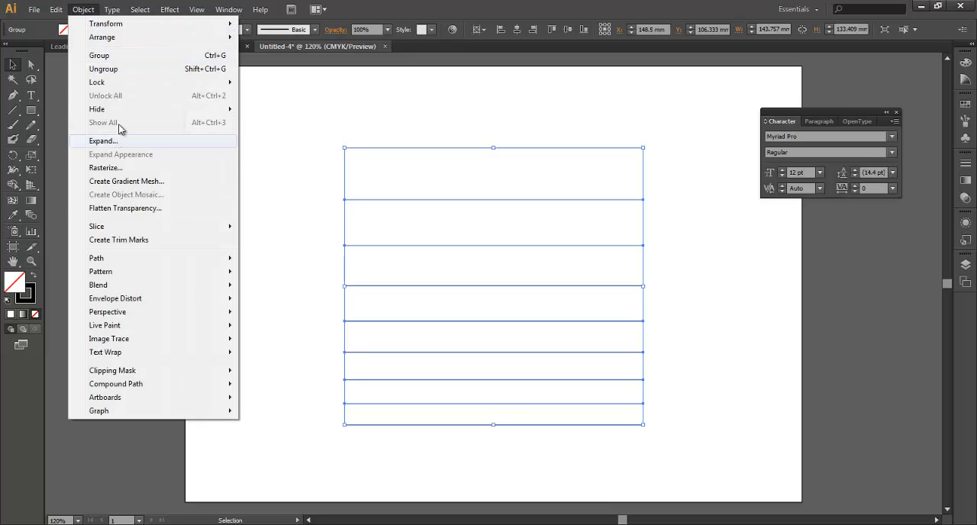
mouse_move(127, 82)
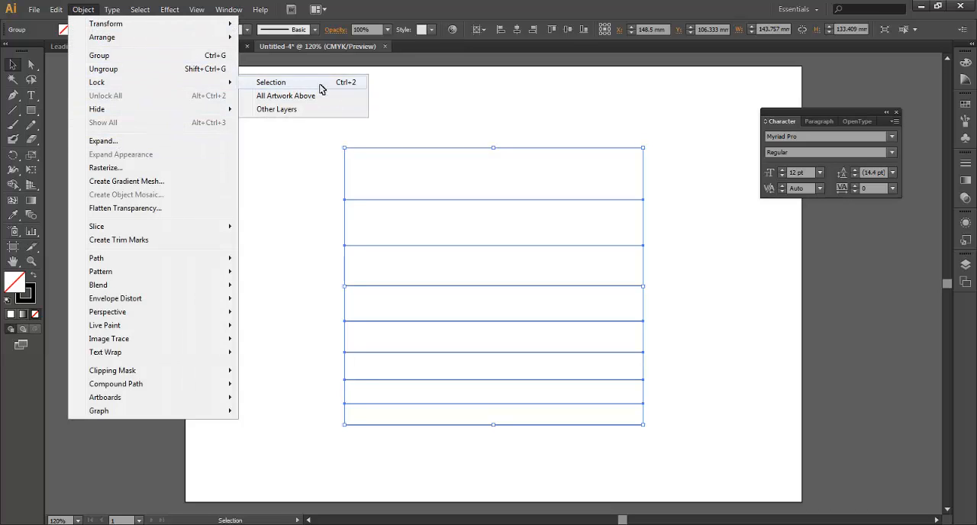
click(321, 84)
Draw a rectangle of about 143.8 × 133.4 mm framing the lines and reshape it into a triangle with its apex at the top centre
click(31, 110)
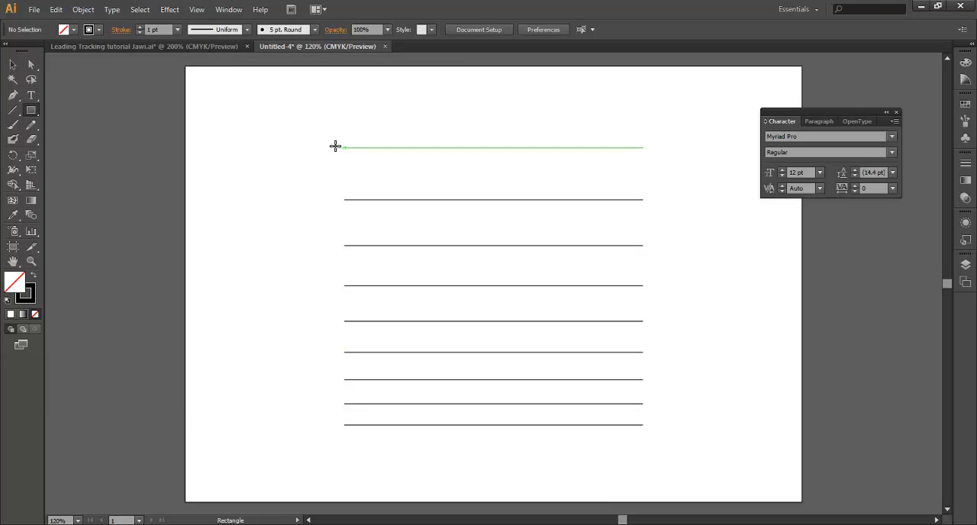
drag(344, 148, 642, 425)
click(13, 96)
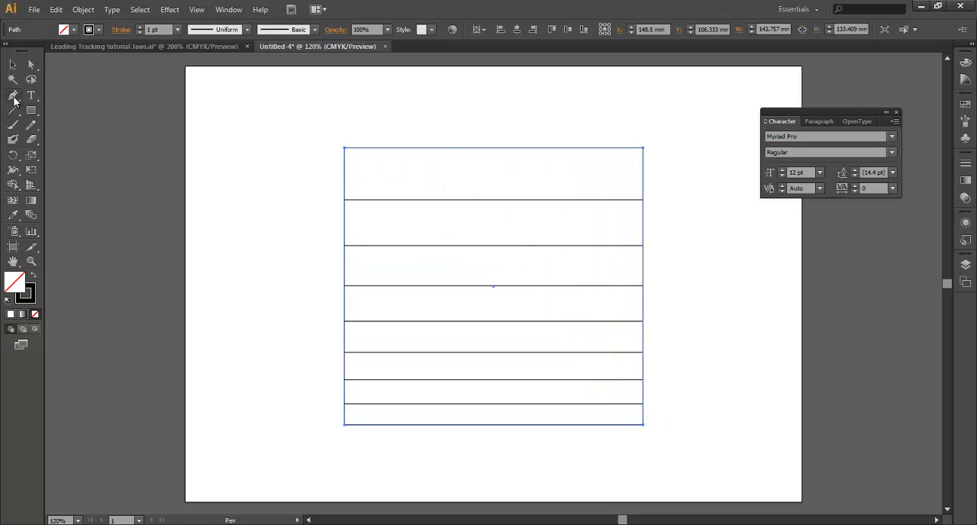
click(493, 148)
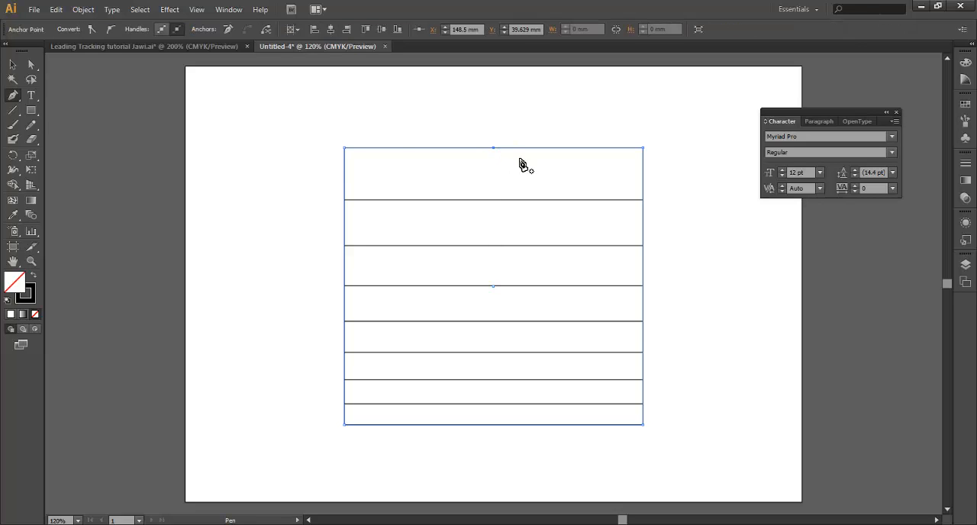
click(344, 147)
click(643, 149)
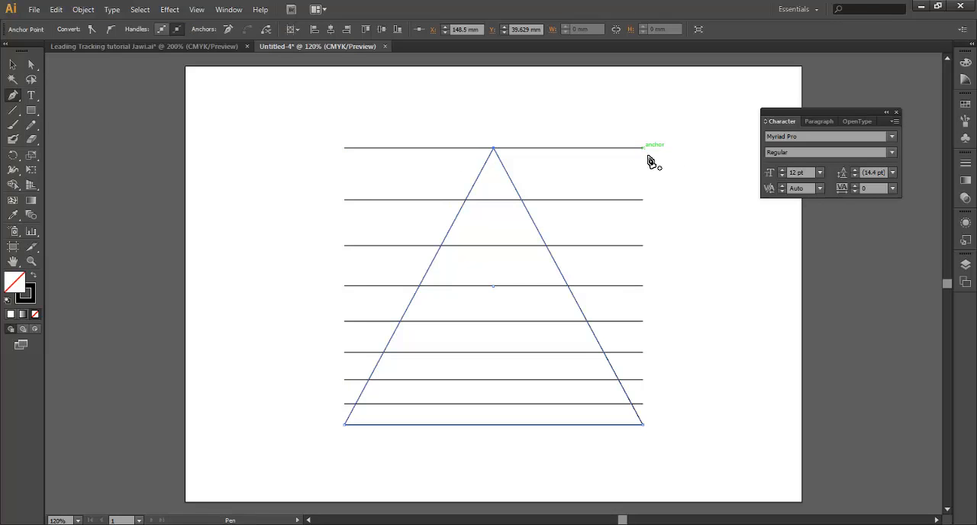
click(14, 66)
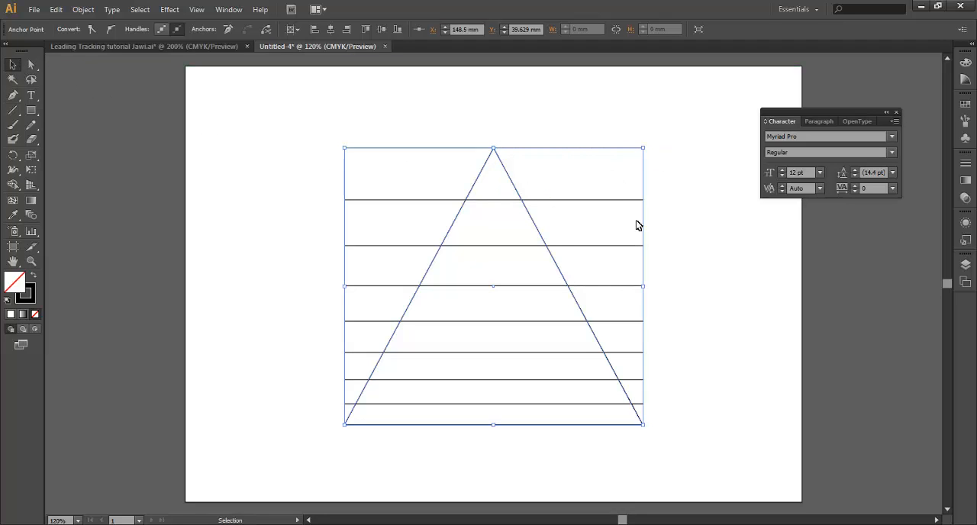
Check the finished design in the Leading Tracking tutorial Jawi.ai document, and convert the triangle in the new document into guides
click(189, 47)
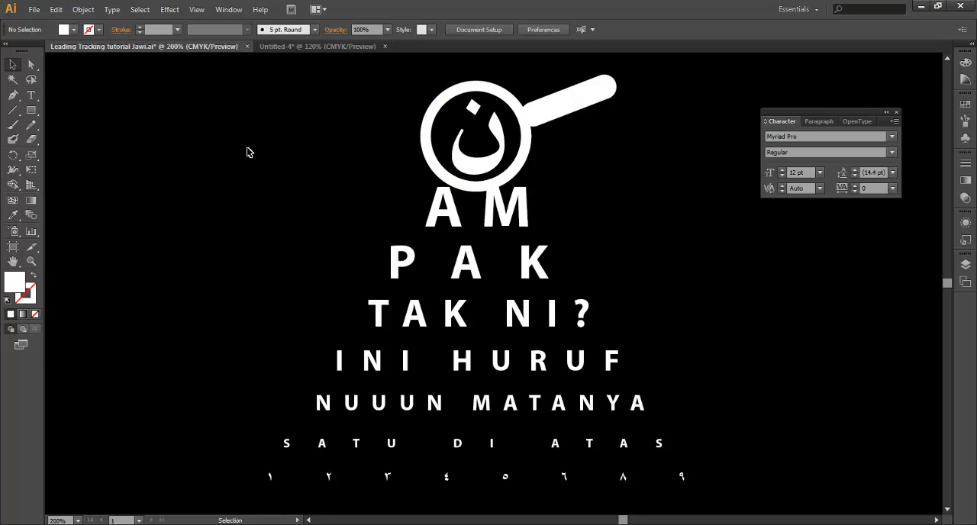
click(305, 46)
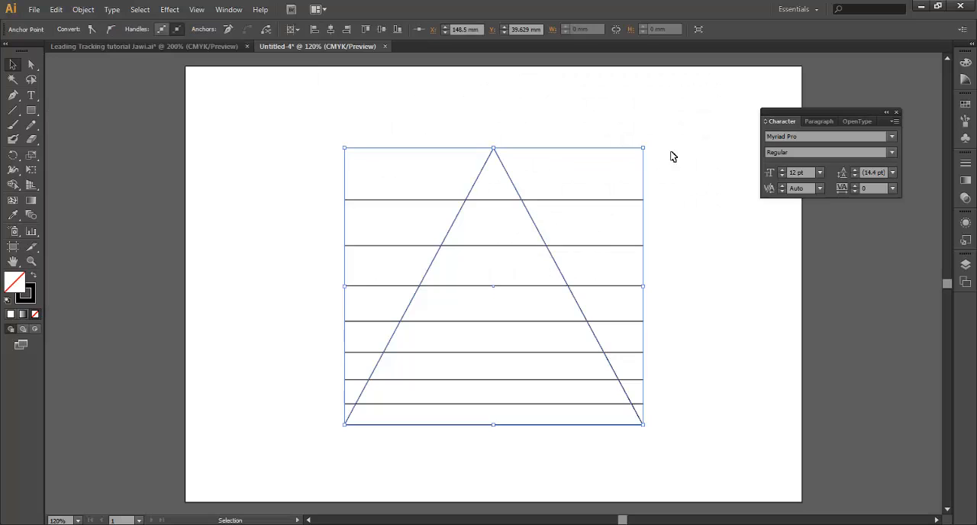
click(545, 189)
click(517, 191)
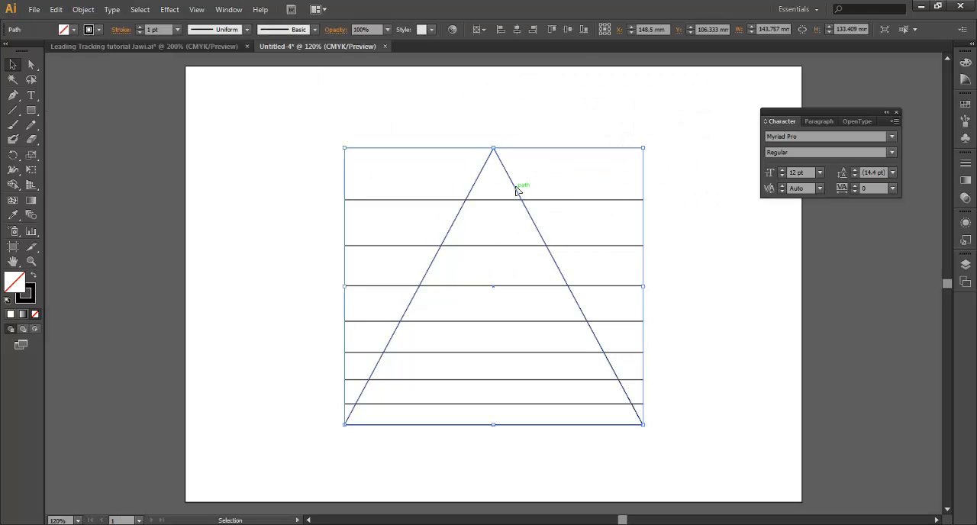
right_click(515, 189)
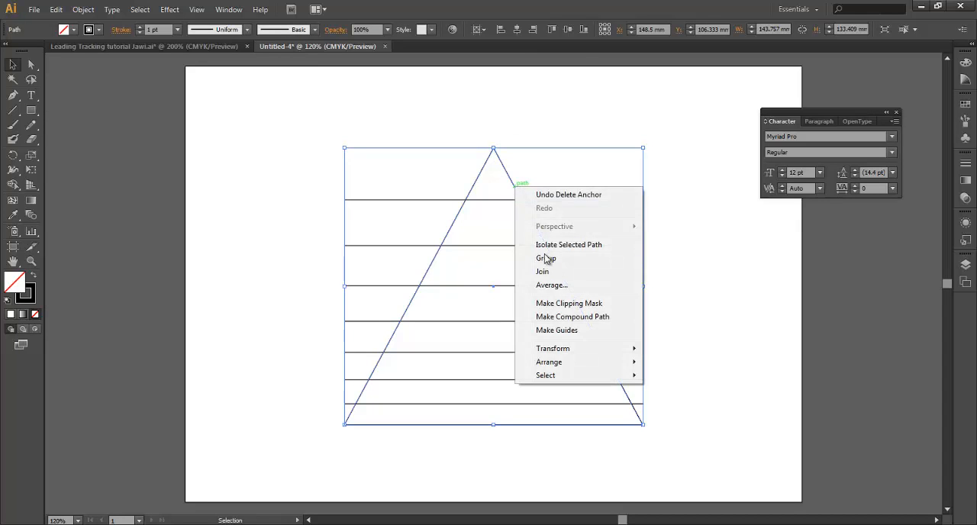
click(556, 331)
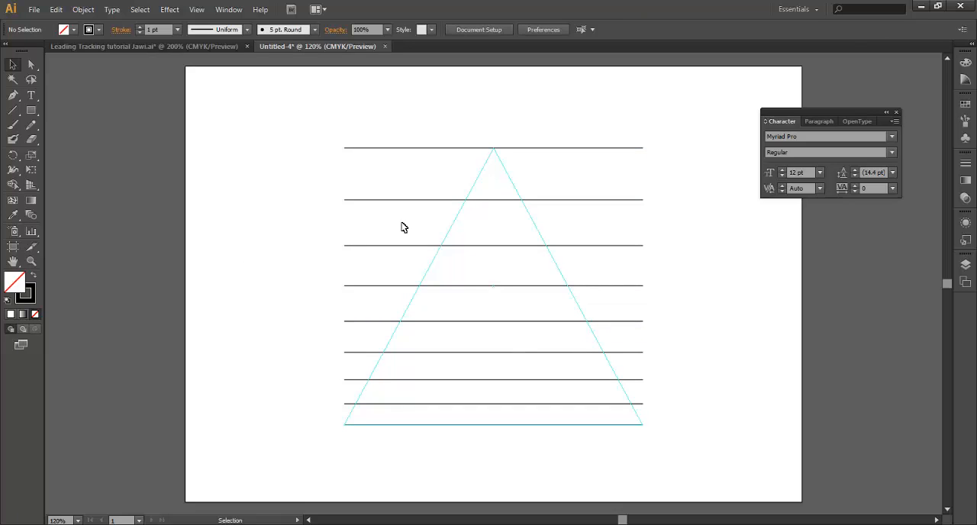
Create a letter N, scale it to 99.28 pt, and place it between the top two lines at the triangle's apex
click(32, 96)
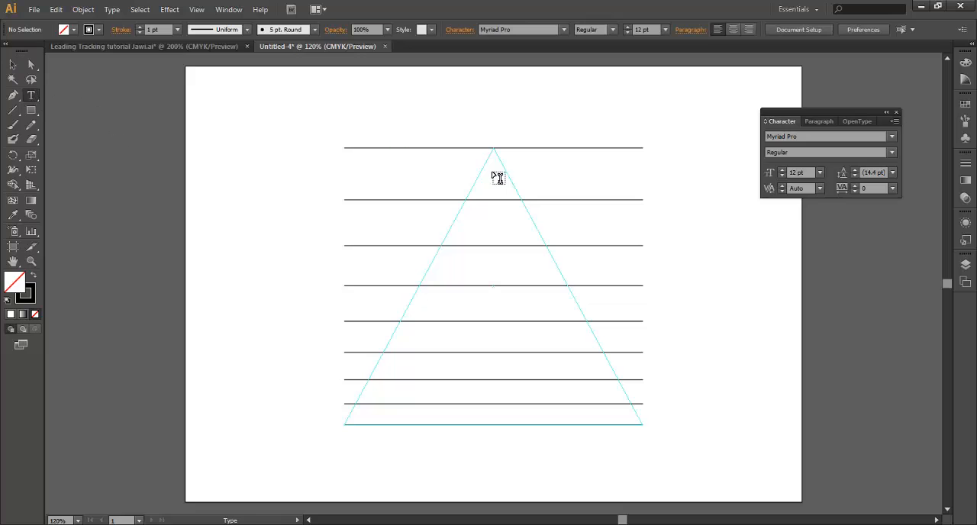
click(435, 180)
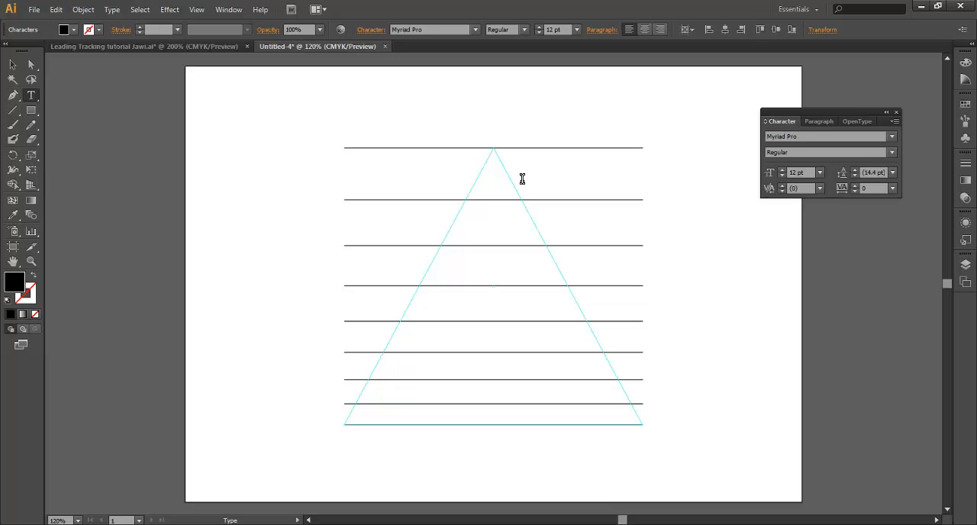
key(Escape)
drag(435, 177, 503, 142)
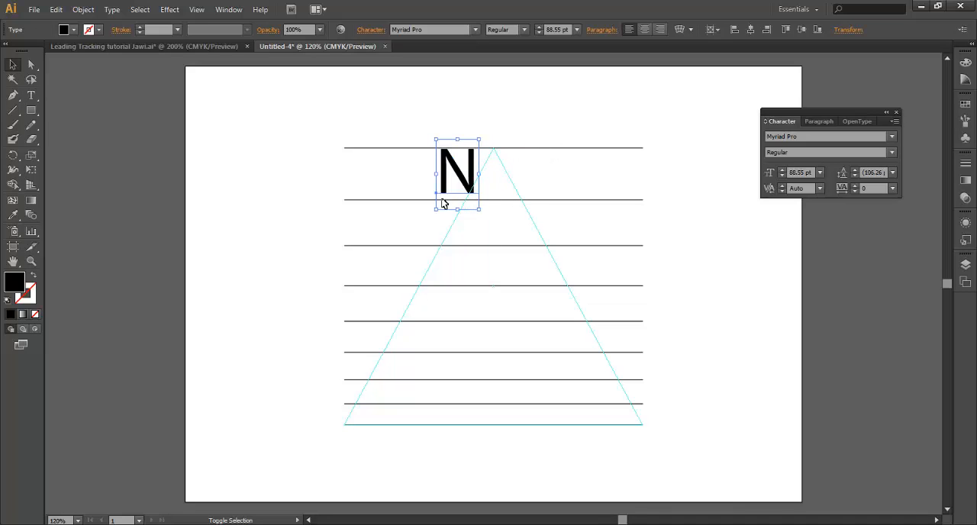
drag(433, 207, 430, 220)
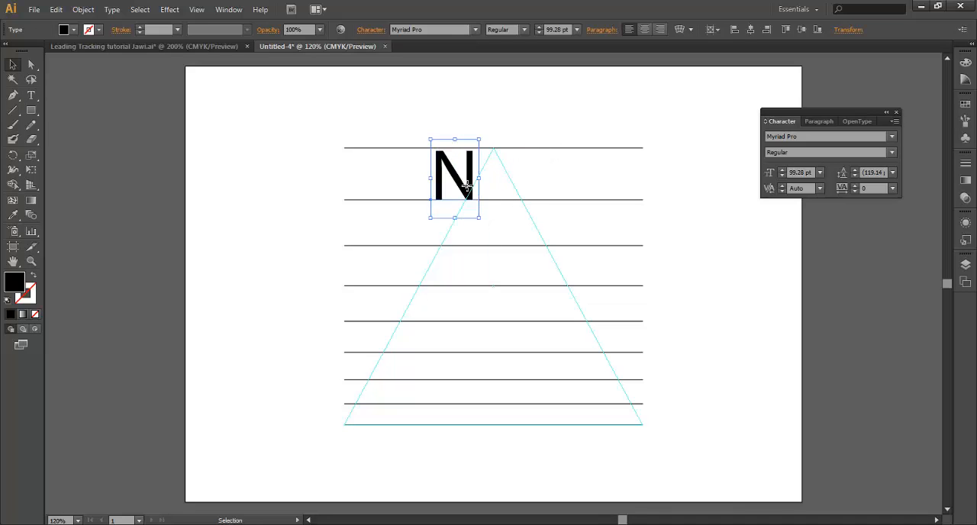
drag(464, 187, 437, 184)
Change the letter N's font style to Bold and deselect it
key(t)
click(890, 152)
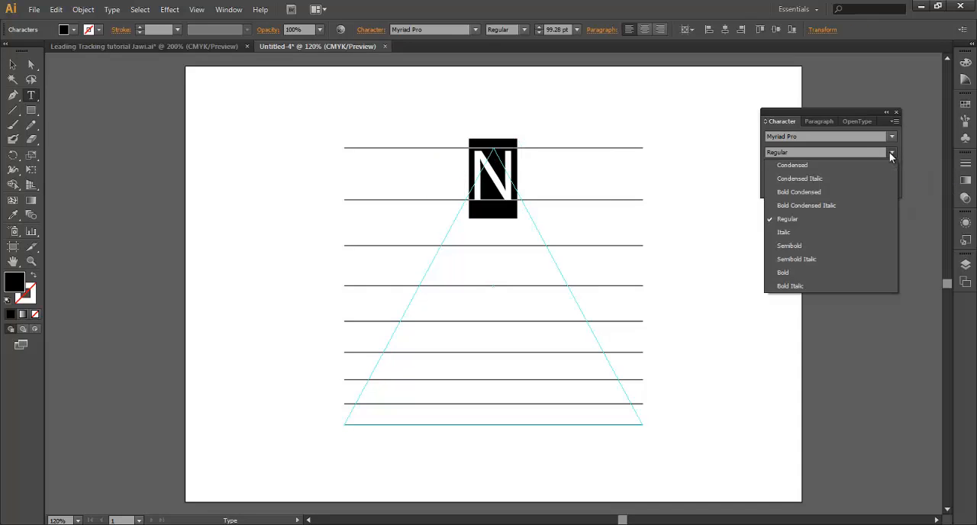
click(836, 272)
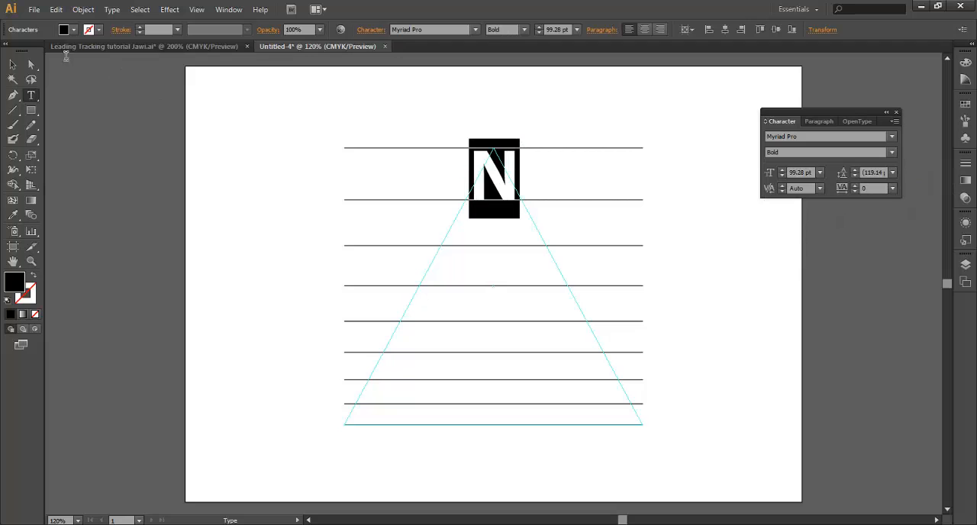
click(11, 67)
click(576, 191)
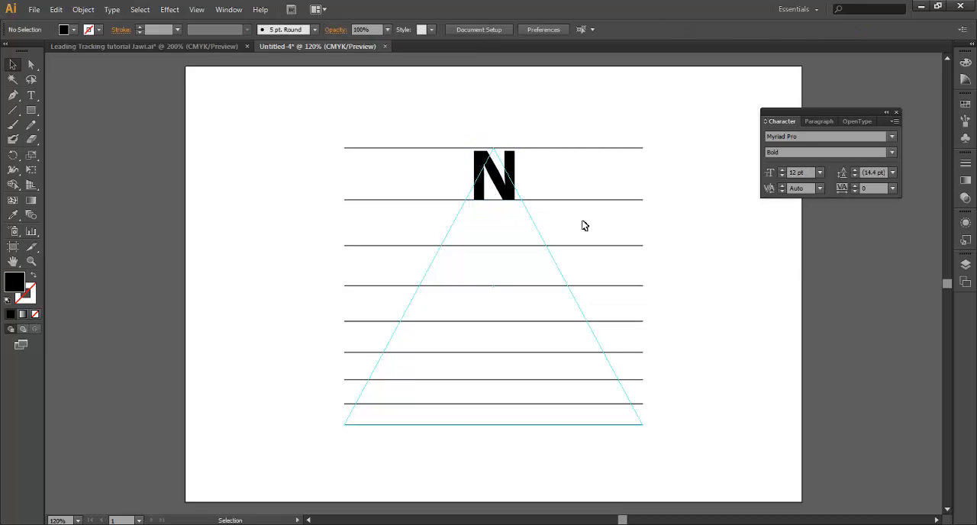
Duplicate the N onto the third line, replace its text with AM, and shift it to start at the triangle's left edge
click(509, 196)
drag(510, 197, 444, 229)
double_click(502, 242)
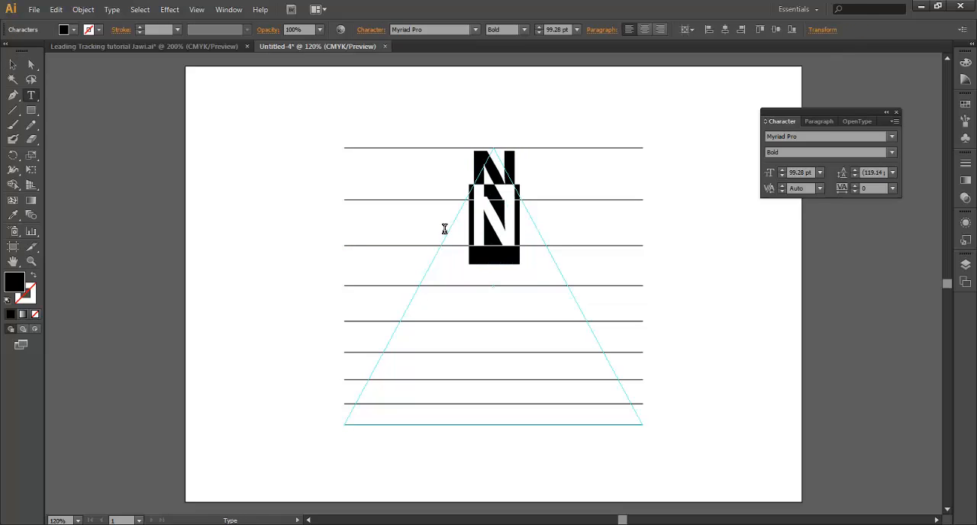
text(AM)
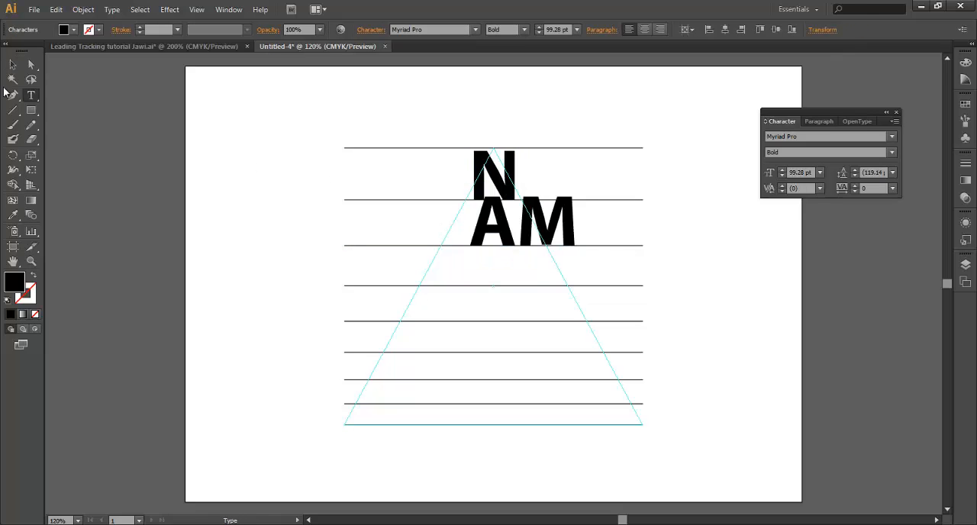
click(12, 64)
drag(569, 240, 402, 228)
Reduce the font size of the AM text to 61.28 pt
double_click(550, 236)
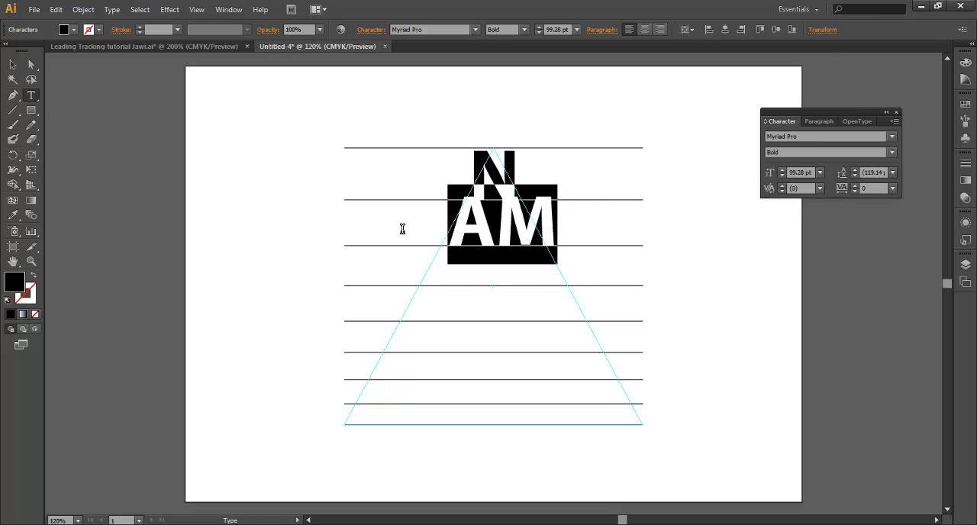
key(ctrl)
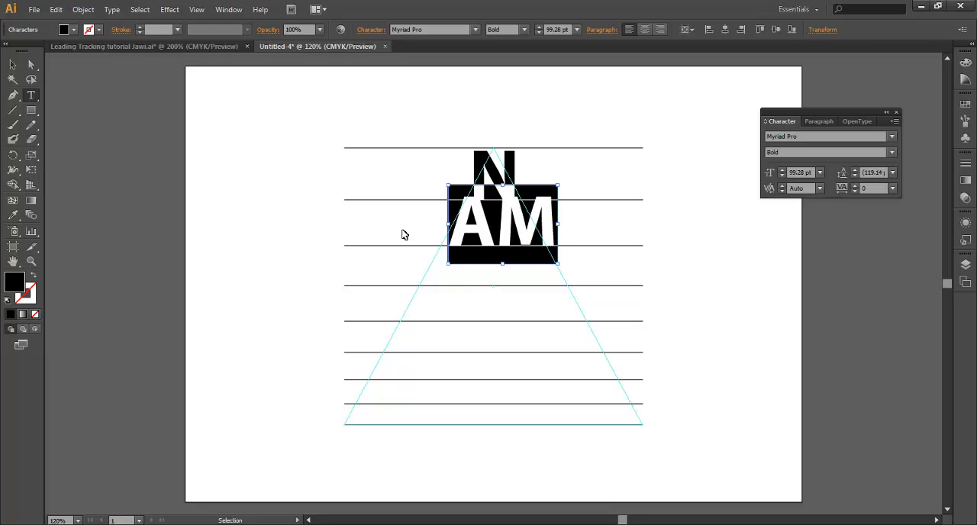
key(shift)
key(ctrl+shift+comma)
key(ctrl+shift+comma)
key(ctrl+shift+comma)
key(ctrl+shift+comma)
key(ctrl+shift+comma)
key(ctrl+shift+comma)
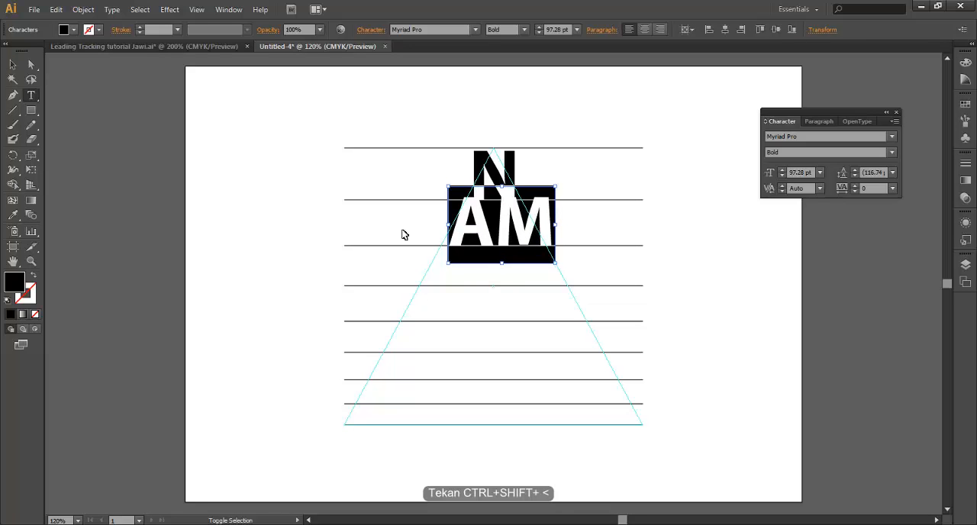
key(ctrl+shift+comma)
key(ctrl+shift+comma)
key(ctrl+shift+comma)
key(ctrl+shift+comma)
key(ctrl+shift+comma)
key(ctrl+shift+comma)
key(ctrl+shift+comma)
key(ctrl+shift+comma)
key(ctrl+shift+comma)
key(ctrl+shift+comma)
key(ctrl+shift+comma)
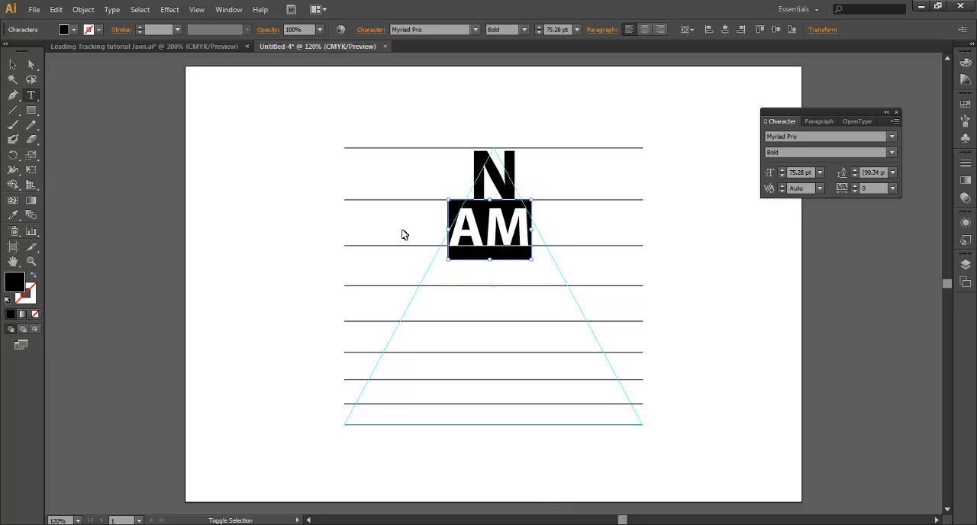
key(ctrl+shift+comma)
key(ctrl+shift+comma)
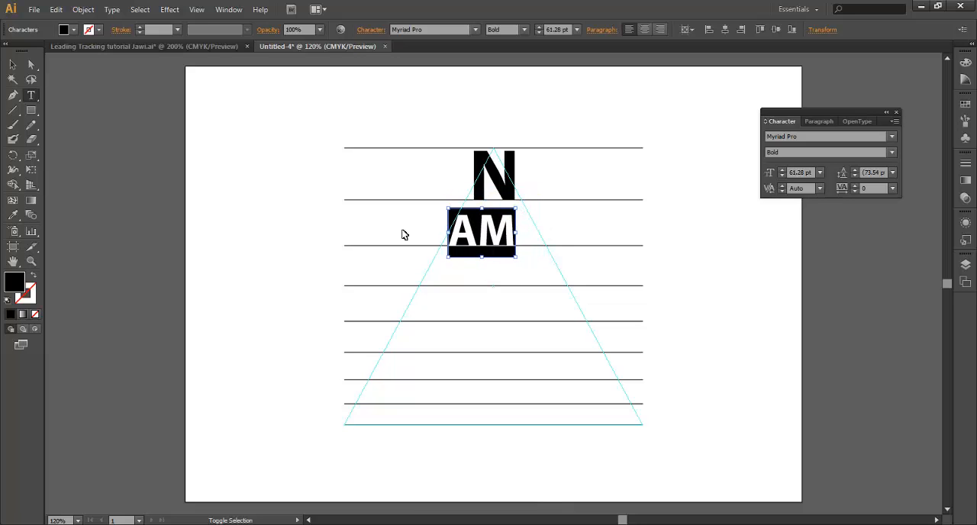
Increase the tracking of the AM text to 380 so it spans the triangle's width
key(ctrl)
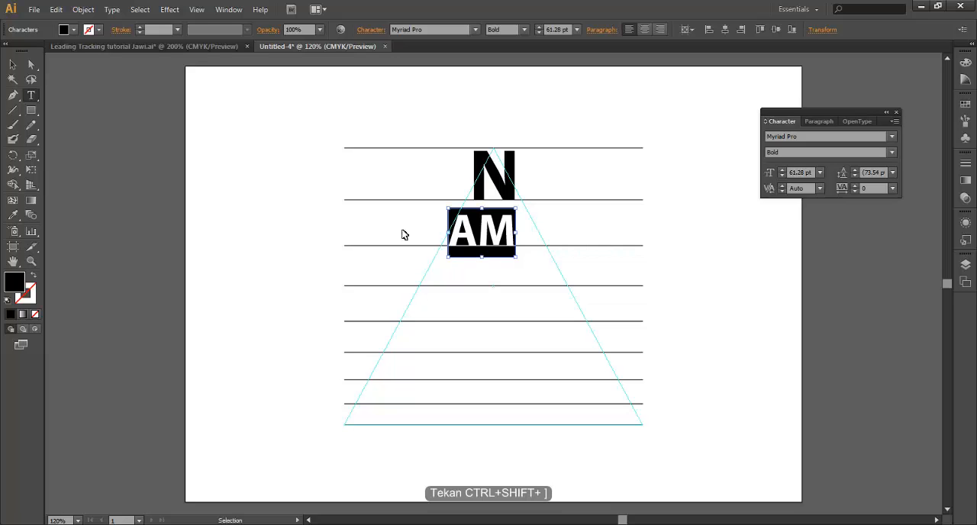
key(alt+Right)
key(alt+Right)
key(alt+Right)
key(alt+Right)
key(alt+Right)
key(alt+Right)
key(alt+Right)
key(alt+Right)
key(alt+Right)
key(alt+Right)
key(alt+Right)
key(alt+Right)
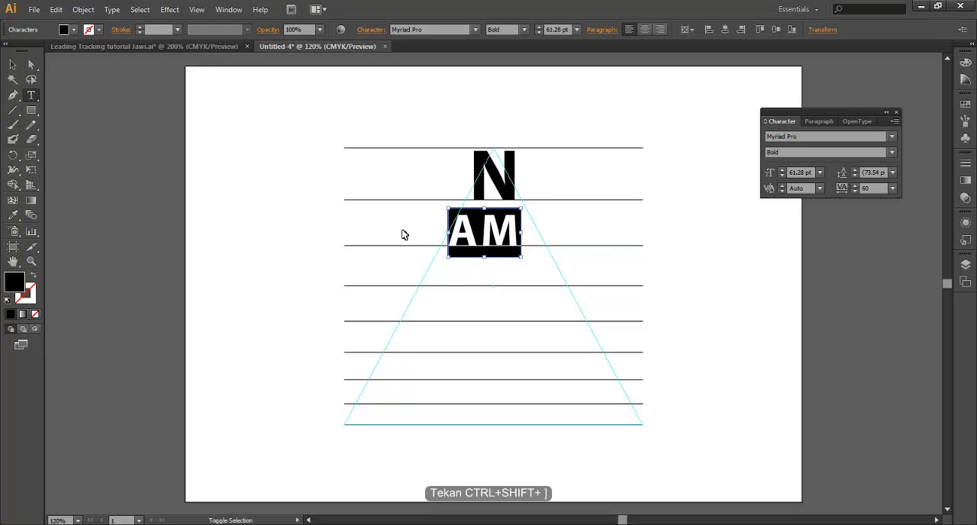
key(alt+Right)
key(alt+Right)
key(alt+Right)
key(alt+Right)
key(alt+Right)
key(alt+Right)
key(alt+Right)
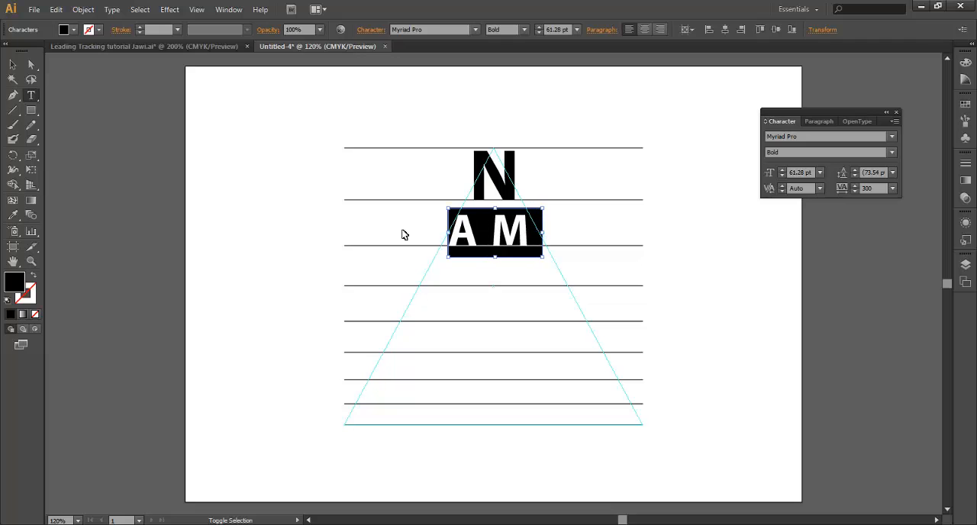
key(Escape)
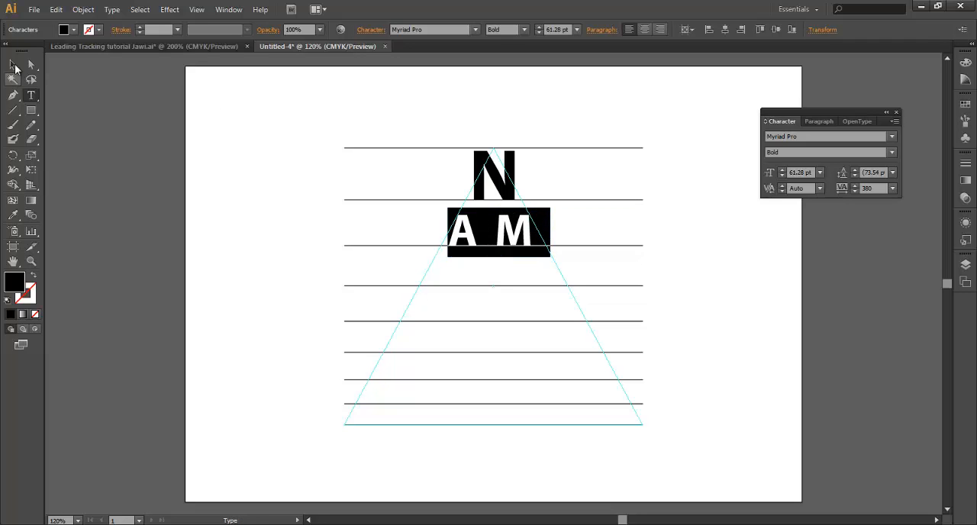
Duplicate the AM text onto the fourth line and replace the copy's text with PAK
drag(519, 245, 519, 289)
double_click(554, 270)
key(ctrl+a)
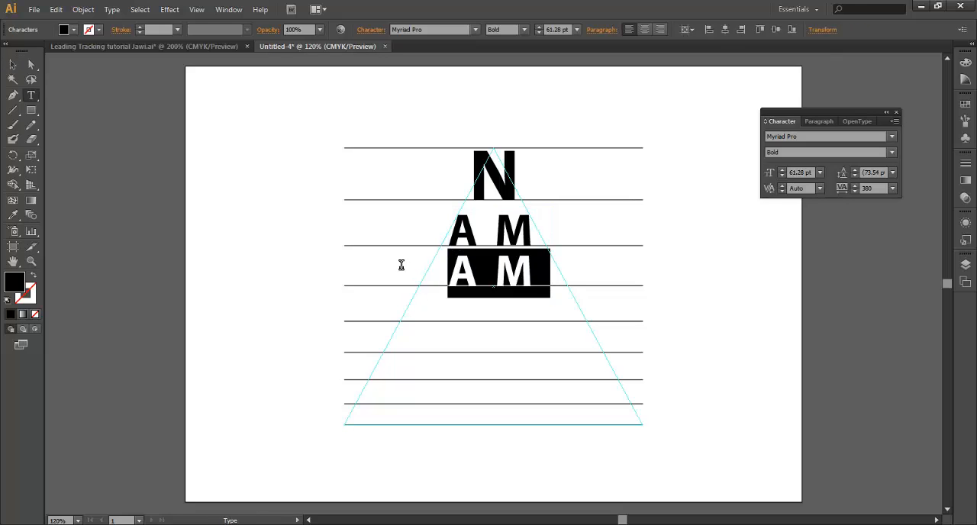
text(PAK)
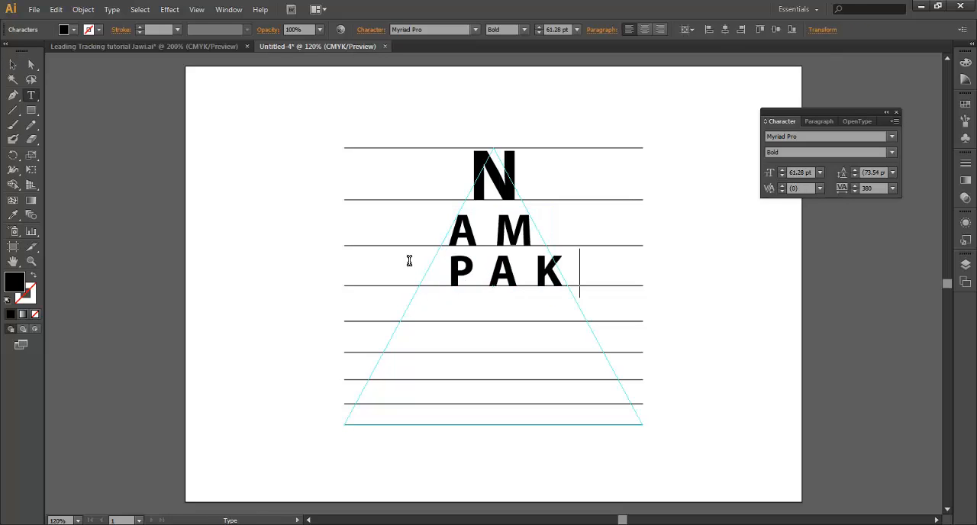
Shift the PAK text to start at the triangle's left edge and reduce its font size to 45.28 pt
key(ctrl+a)
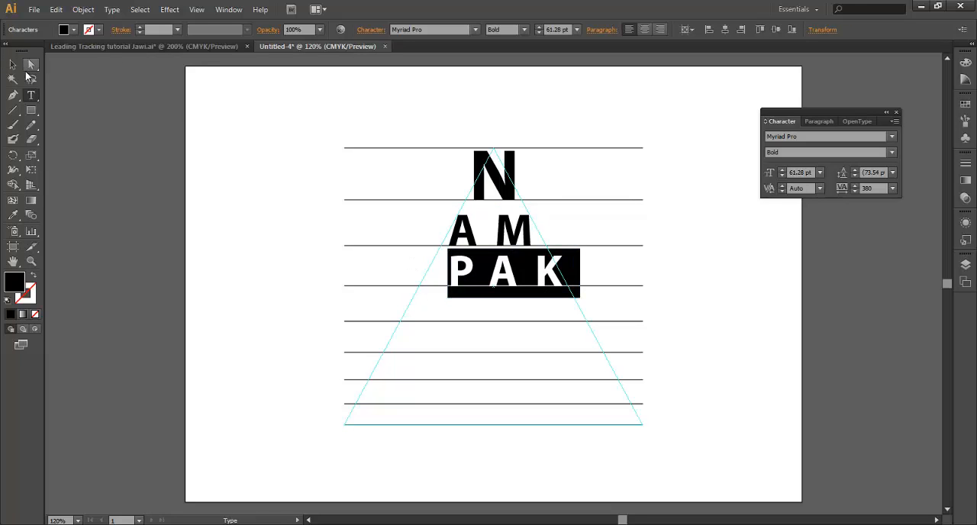
click(13, 64)
drag(503, 279, 486, 282)
key(t)
double_click(488, 282)
key(ctrl+shift+comma)
key(ctrl+shift+comma)
key(ctrl+shift+comma)
key(ctrl+shift+comma)
key(ctrl+shift+comma)
key(ctrl+shift+comma)
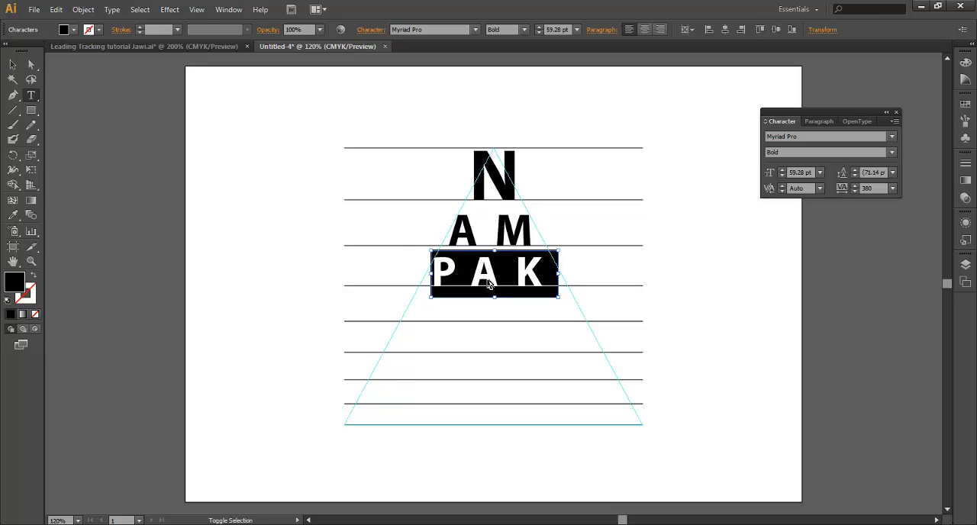
key(ctrl+shift+comma)
key(ctrl+shift+comma)
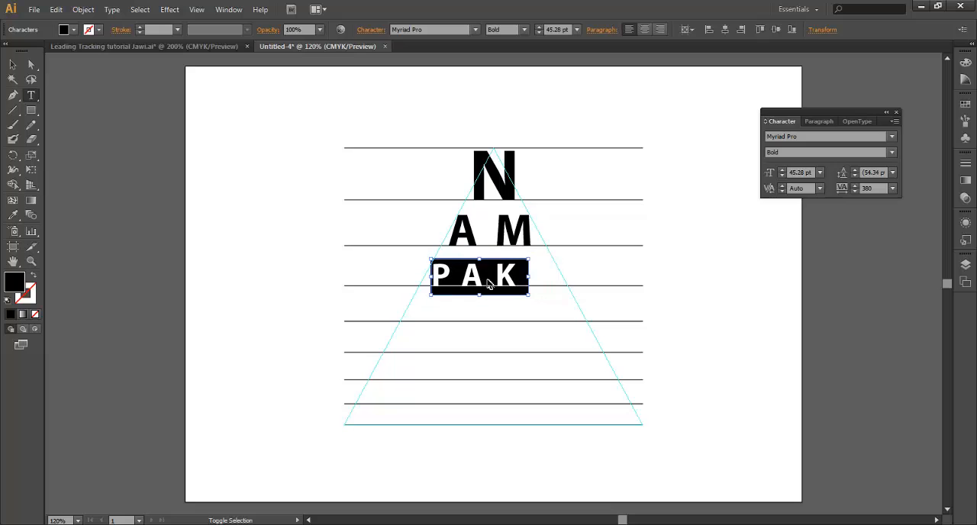
Increase the tracking of the PAK text to 980 so it spans the triangle's width
key(alt+Right)
key(alt+Right)
key(alt+Right)
key(alt+Right)
key(alt+Right)
key(alt+Right)
key(alt+Right)
key(alt+Right)
key(alt+Right)
key(alt+Right)
key(alt+Right)
key(alt+Right)
key(alt+Right)
key(alt+Right)
key(alt+Right)
key(alt+Right)
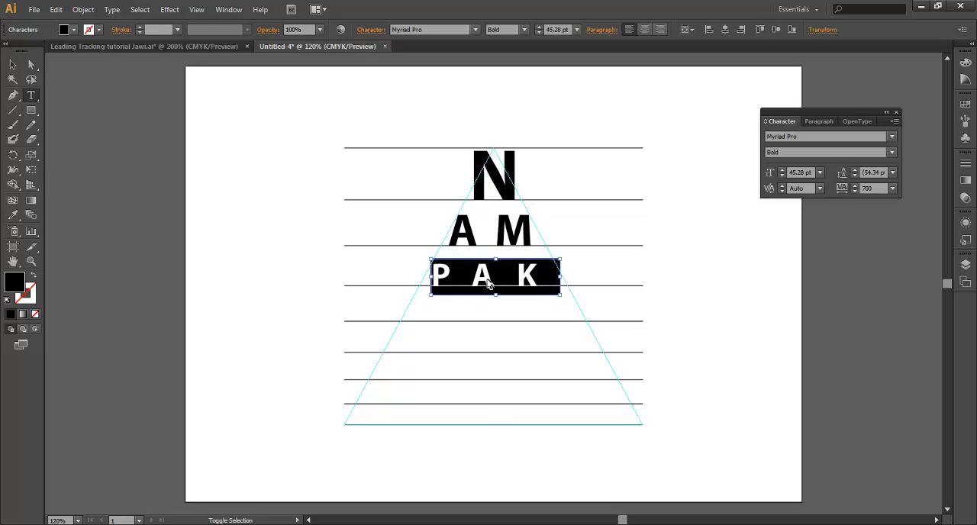
key(alt+Right)
key(alt+Right)
key(alt+Right)
key(alt+Right)
key(alt+Right)
key(alt+Right)
key(alt+Right)
key(alt+Right)
key(alt+Right)
key(alt+Right)
key(alt+Right)
key(alt+Right)
key(alt+Right)
key(alt+Right)
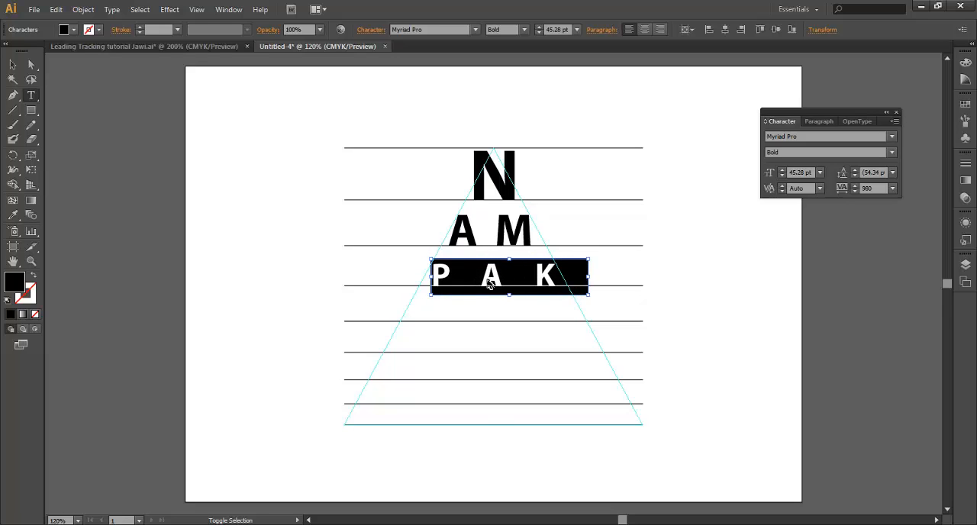
click(12, 64)
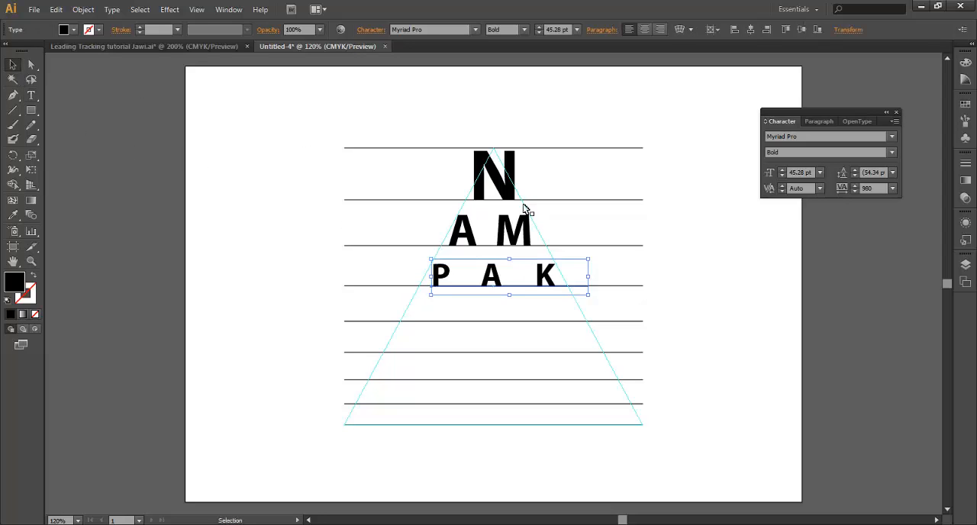
Duplicate the PAK text onto the fifth line as a 33.28 pt row reading TAK NI?
drag(546, 281, 438, 311)
double_click(567, 307)
key(Escape)
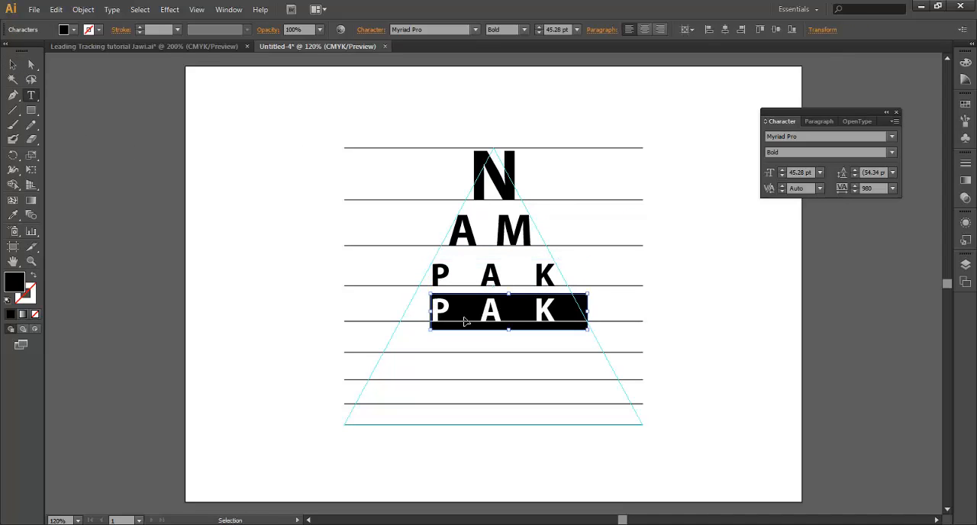
key(ctrl+shift+comma)
key(ctrl+shift+comma)
key(ctrl+shift+comma)
key(ctrl+shift+comma)
key(ctrl+shift+comma)
key(ctrl+shift+comma)
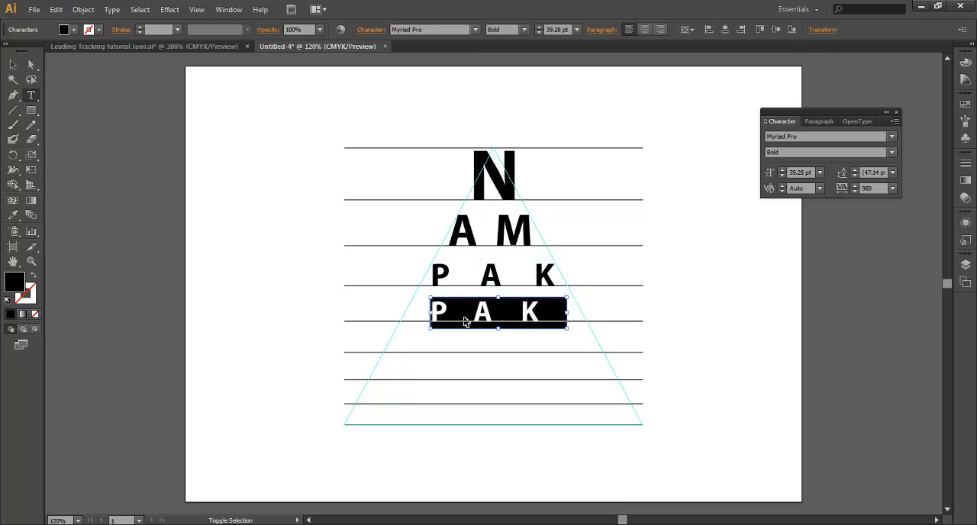
text(TAK NI?)
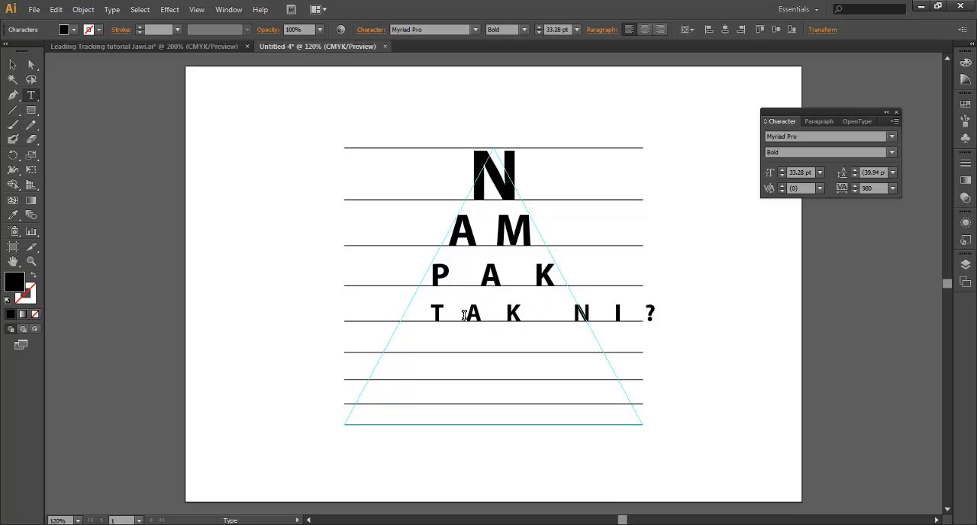
Reduce the tracking of the TAK NI? text to 580 and shift it to the triangle's left edge
triple_click(464, 315)
key(alt+Left)
key(alt+Left)
key(alt+Left)
key(alt+Left)
key(alt+Left)
key(alt+Left)
key(alt+Left)
key(alt+Left)
key(alt+Left)
key(alt+Left)
key(alt+Left)
key(alt+Left)
key(alt+Left)
key(alt+Left)
key(alt+Left)
key(alt+Left)
key(alt+Left)
key(alt+Left)
key(alt+Left)
key(alt+Left)
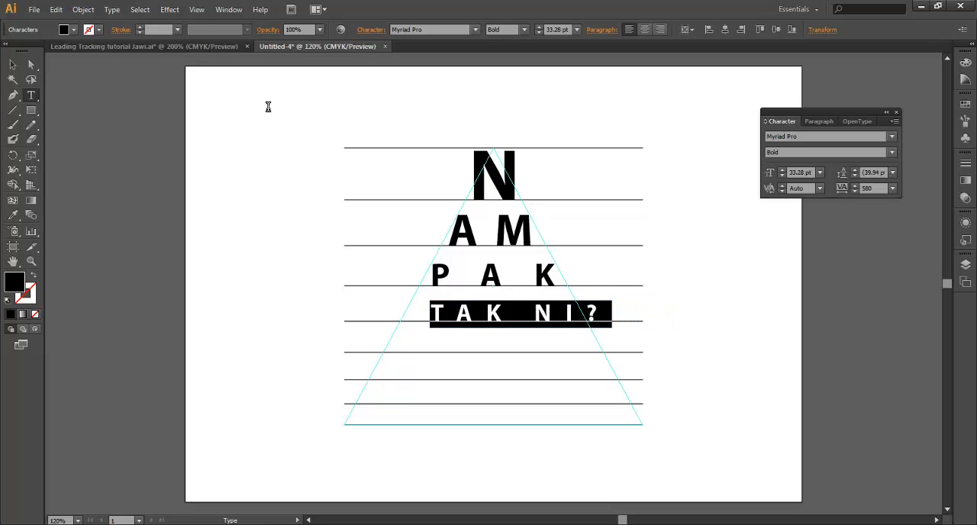
click(12, 65)
drag(504, 321, 479, 320)
Reduce the TAK NI? text to 31.28 pt and increase its tracking to 680 to fill the triangle's width
double_click(489, 311)
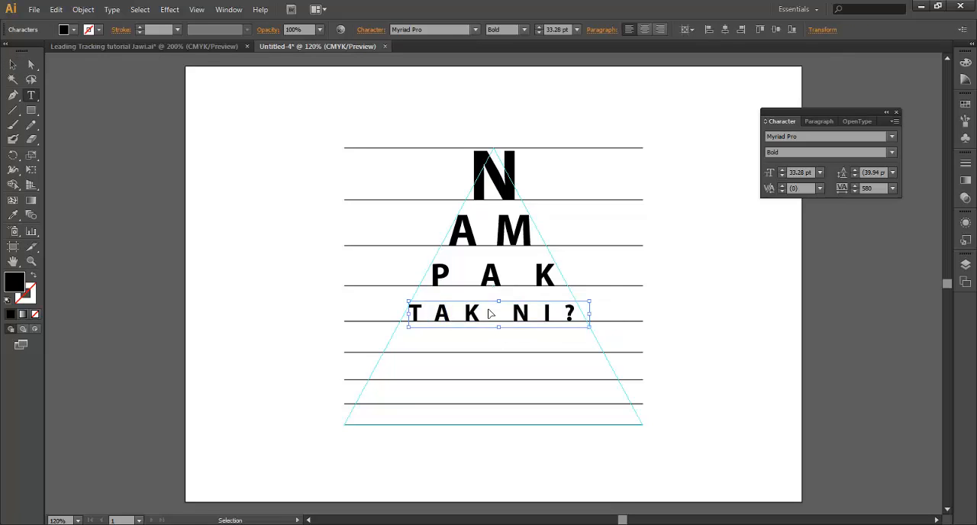
key(ctrl+a)
key(ctrl+shift+comma)
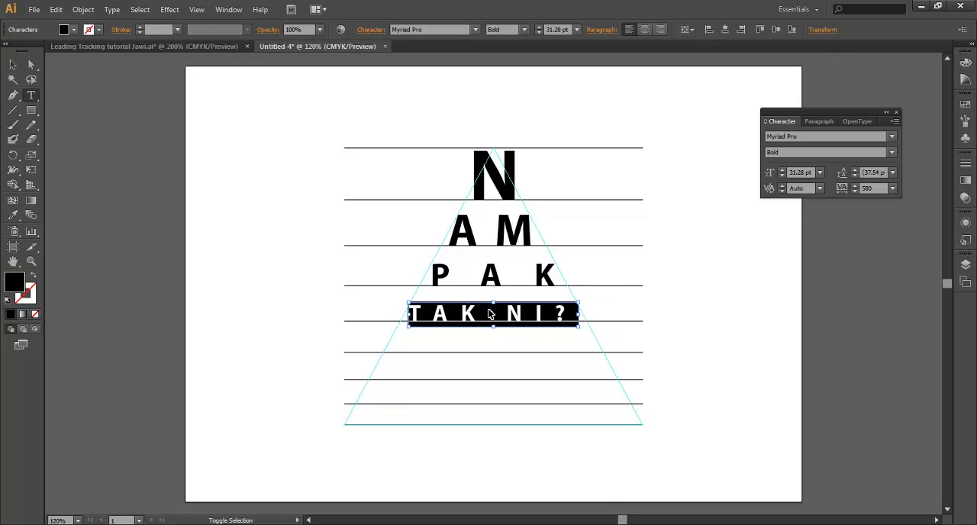
key(alt+Right)
key(alt+Right)
key(alt+Right)
key(alt+Right)
key(alt+Right)
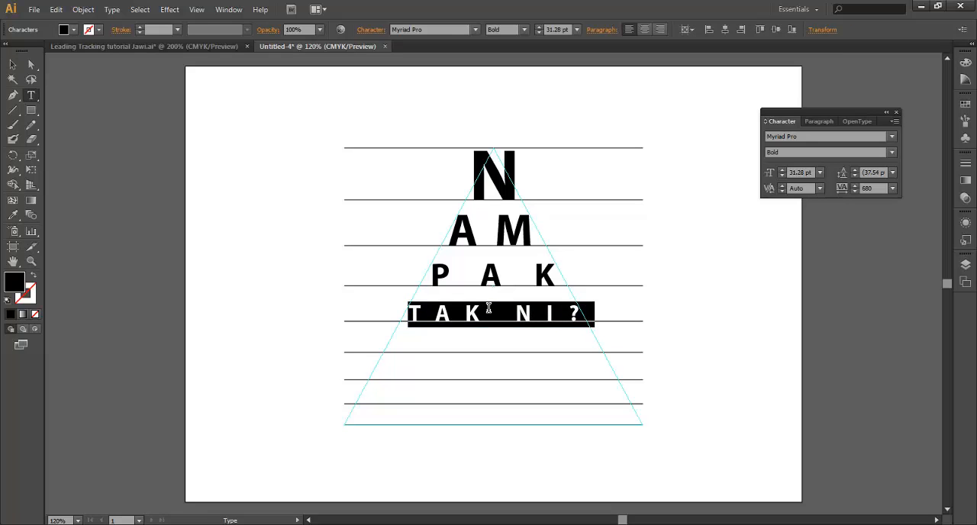
key(Escape)
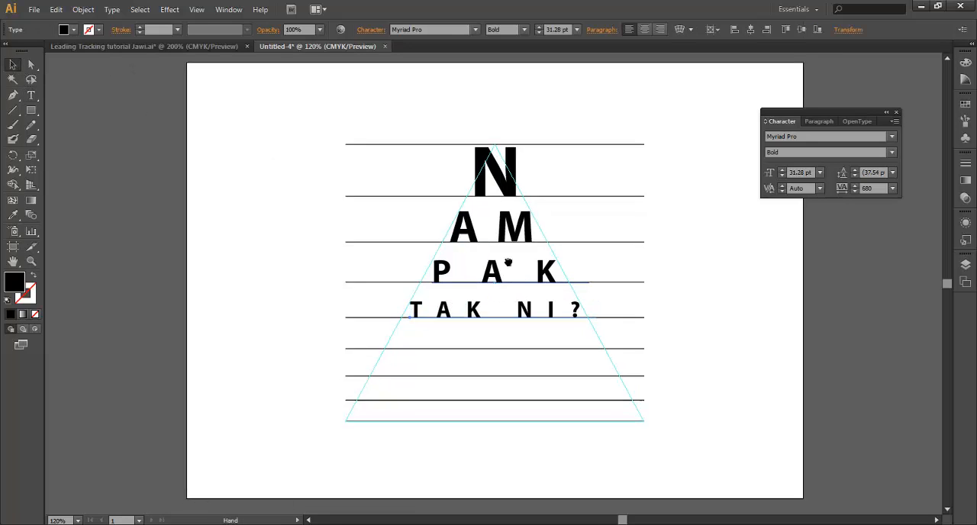
Duplicate the TAK NI? text onto the sixth line and replace the copy's text with INI HURUF
drag(503, 259, 503, 296)
key(t)
triple_click(504, 290)
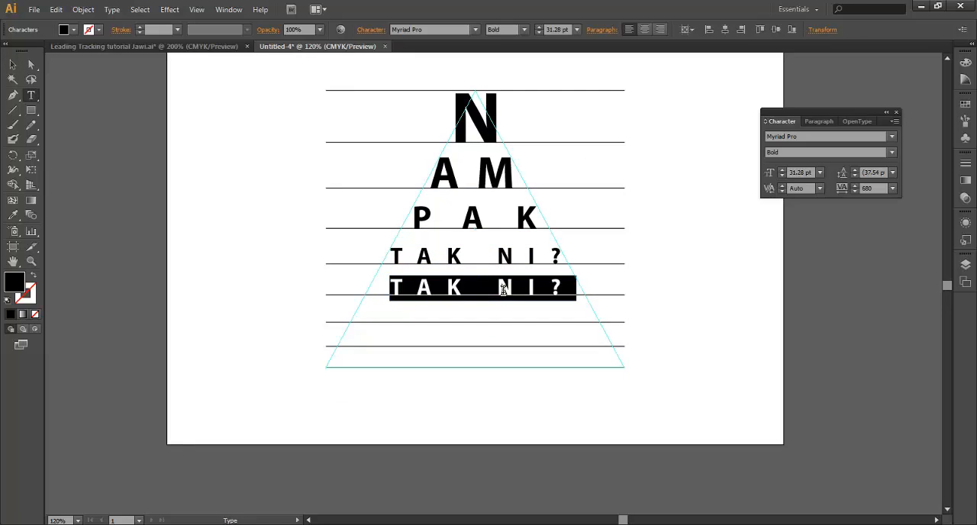
text(INI HURUF)
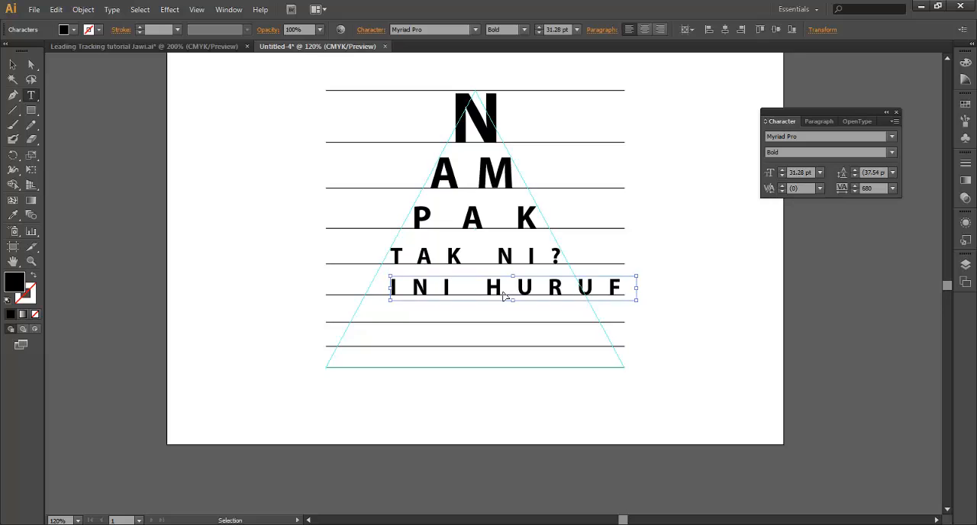
Reduce the font size of the INI HURUF text to 23.28 pt and shift it to the triangle's left edge
triple_click(504, 290)
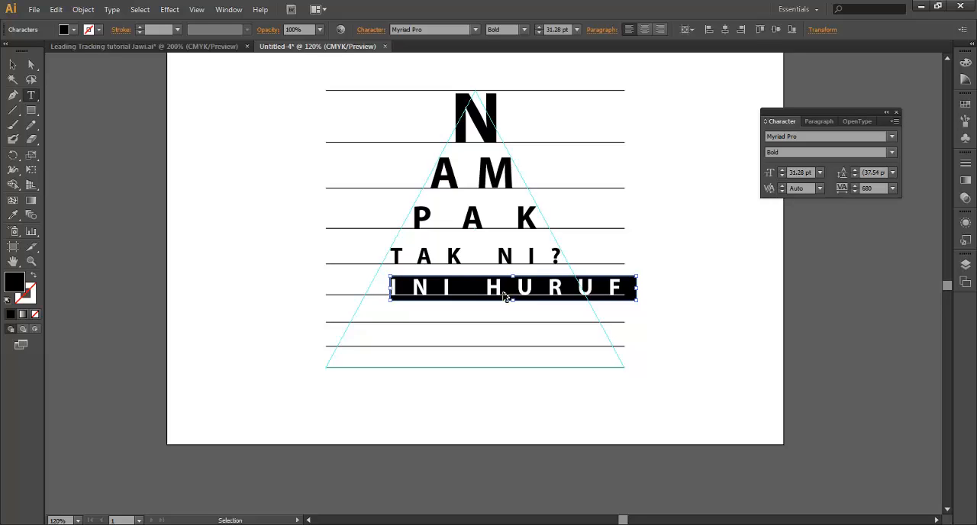
key(ctrl+shift+comma)
key(ctrl+shift+comma)
key(ctrl+shift+comma)
key(ctrl+shift+comma)
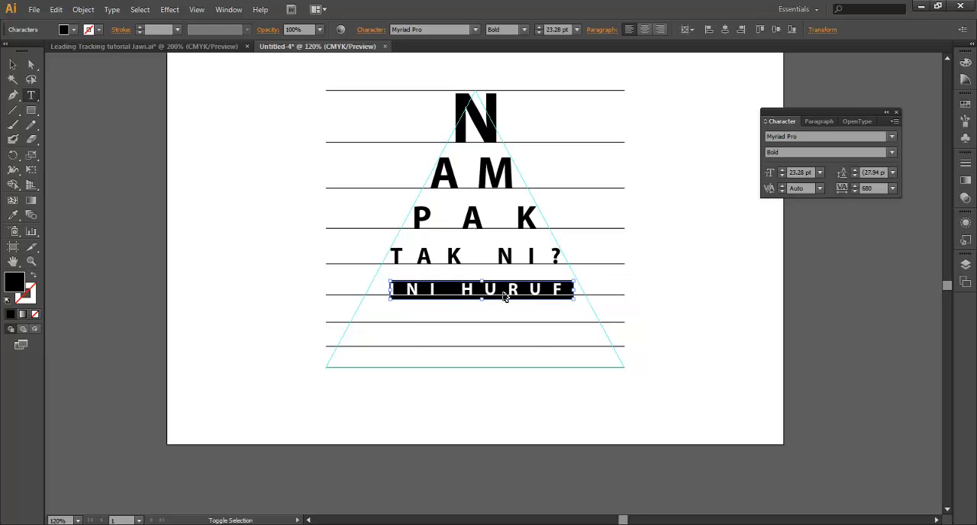
key(Escape)
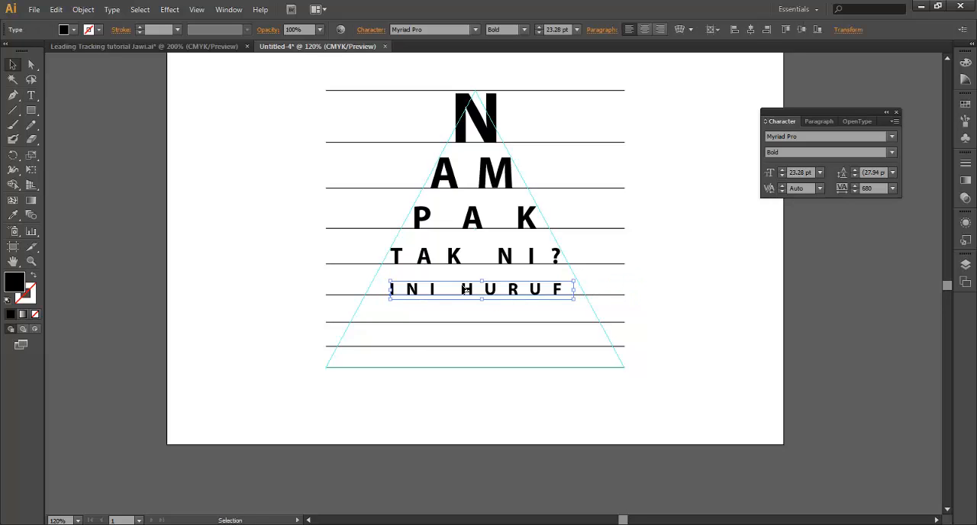
drag(465, 293, 448, 293)
Increase the tracking of the INI HURUF text to 940 and nudge it slightly left to fit the triangle
double_click(462, 291)
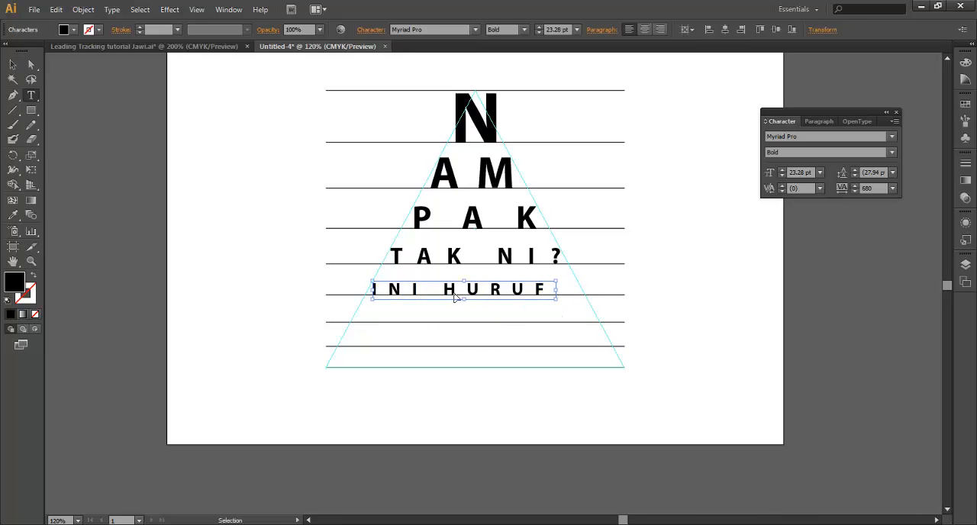
key(ctrl+a)
key(alt+Right)
key(alt+Right)
key(alt+Right)
key(alt+Right)
key(alt+Right)
key(alt+Right)
key(alt+Right)
key(alt+Right)
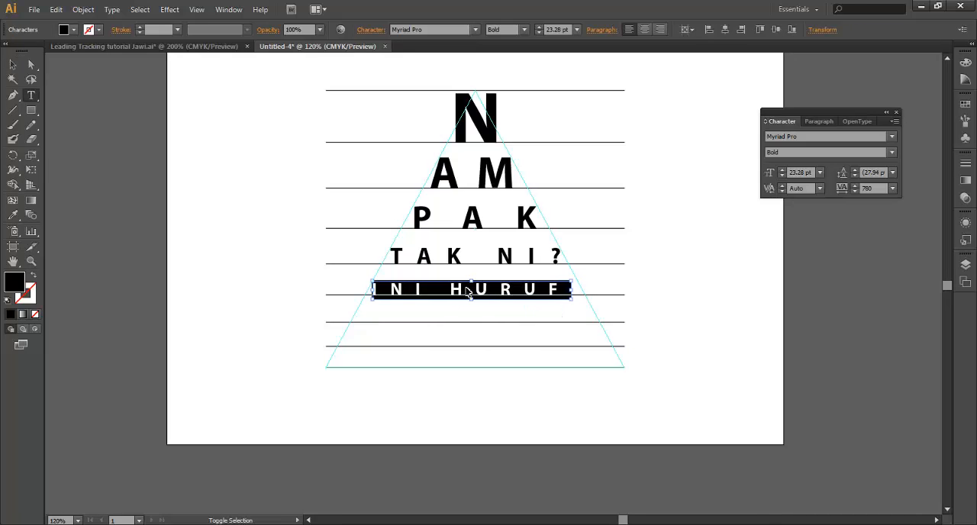
key(alt+Right)
key(alt+Right)
key(alt+Right)
key(alt+Right)
key(alt+Right)
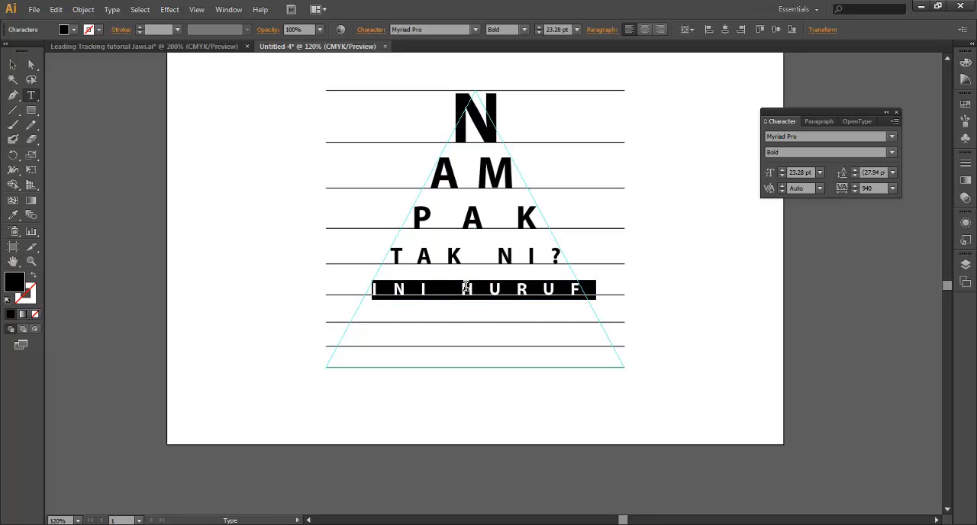
key(Escape)
key(Left)
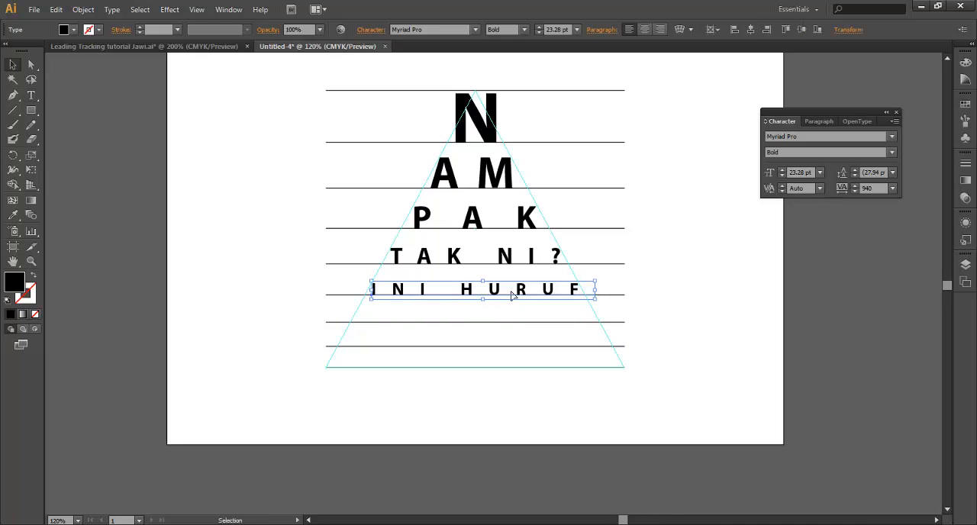
Duplicate the INI HURUF text onto the seventh line and replace the copy's text with NUUUN MATANYA
drag(527, 295, 521, 320)
double_click(522, 315)
key(ctrl+a)
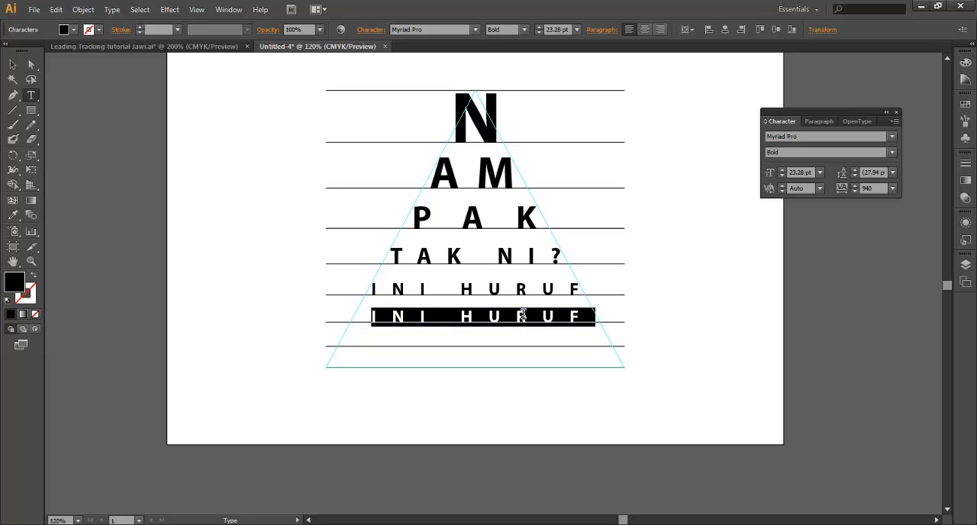
text(NU)
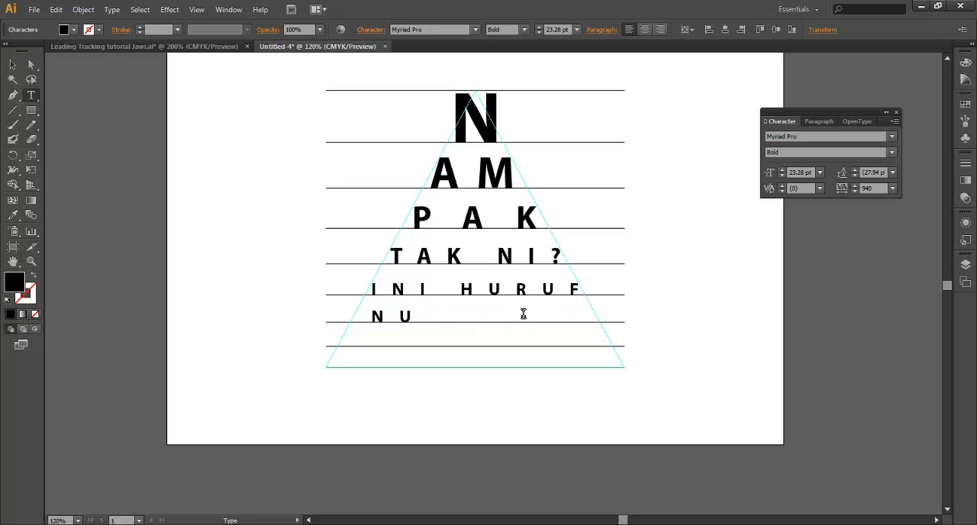
text(UUN MATAN)
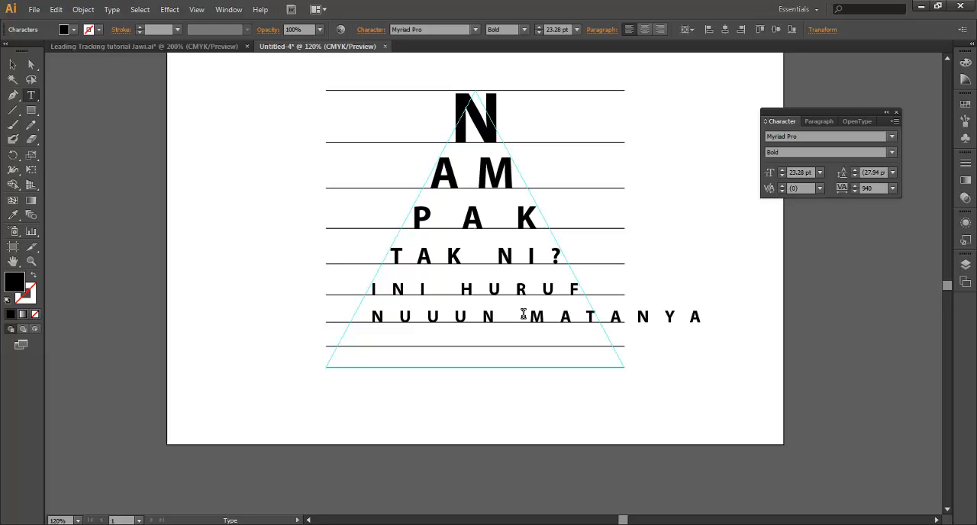
text(YA)
Reduce the font size of the NUUUN MATANYA text to 15.28 pt and shift it to the triangle's left edge
key(ctrl+a)
key(ctrl+shift+comma)
key(ctrl+shift+comma)
key(ctrl+shift+comma)
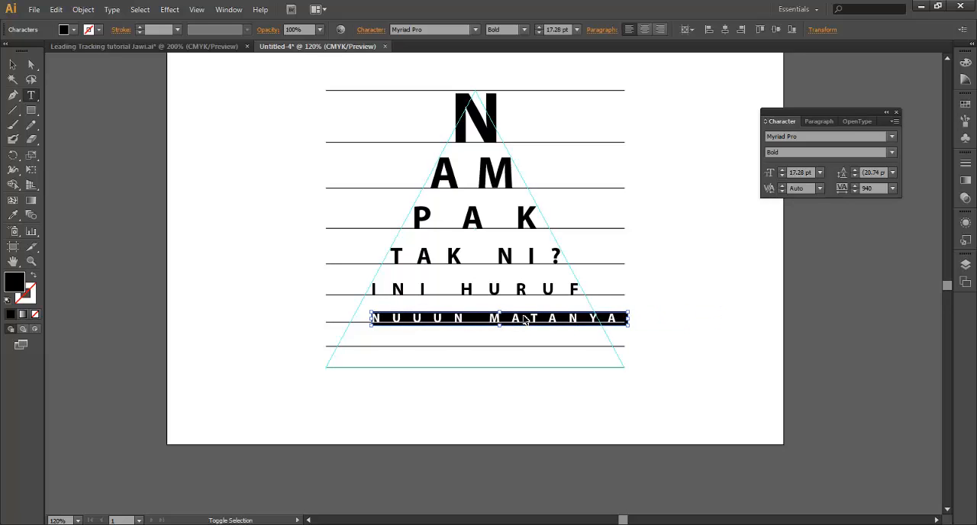
key(ctrl+shift+comma)
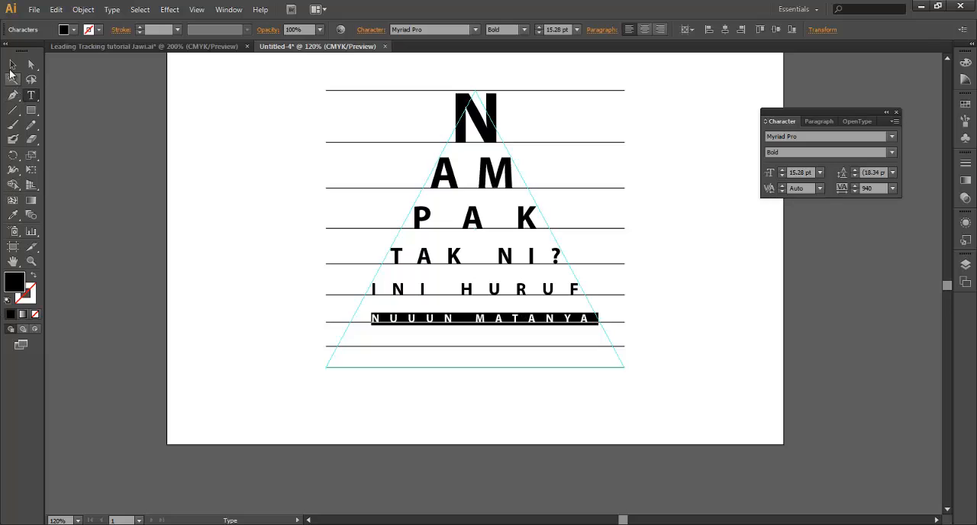
click(12, 66)
drag(453, 320, 429, 325)
Increase the tracking of the NUUUN MATANYA text to 1140 so it spans the triangle's width
double_click(437, 322)
key(ctrl+a)
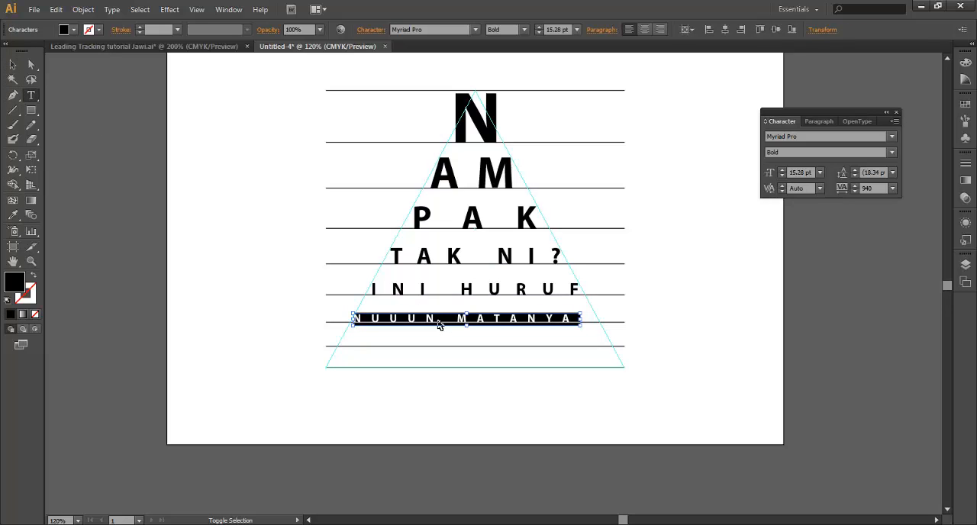
key(alt+Right)
key(alt+Right)
key(alt+Right)
key(alt+Right)
key(alt+Right)
key(alt+Right)
key(alt+Right)
key(alt+Right)
key(alt+Right)
key(alt+Right)
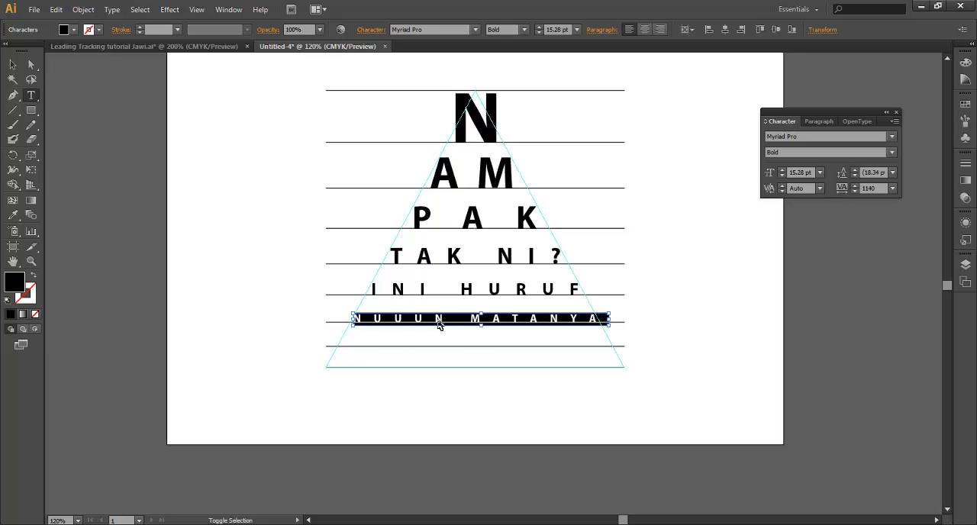
key(Escape)
Duplicate the NUUUN MATANYA text onto the eighth line as an 11.28 pt row reading SATU DI ATAS
drag(464, 325, 468, 349)
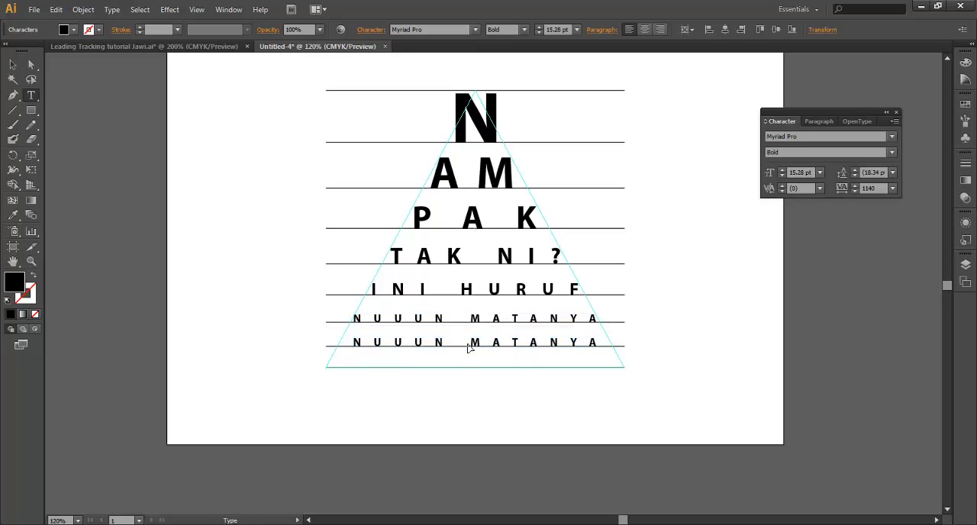
triple_click(468, 344)
key(ctrl+shift+comma)
key(ctrl+shift+comma)
key(ctrl+shift+comma)
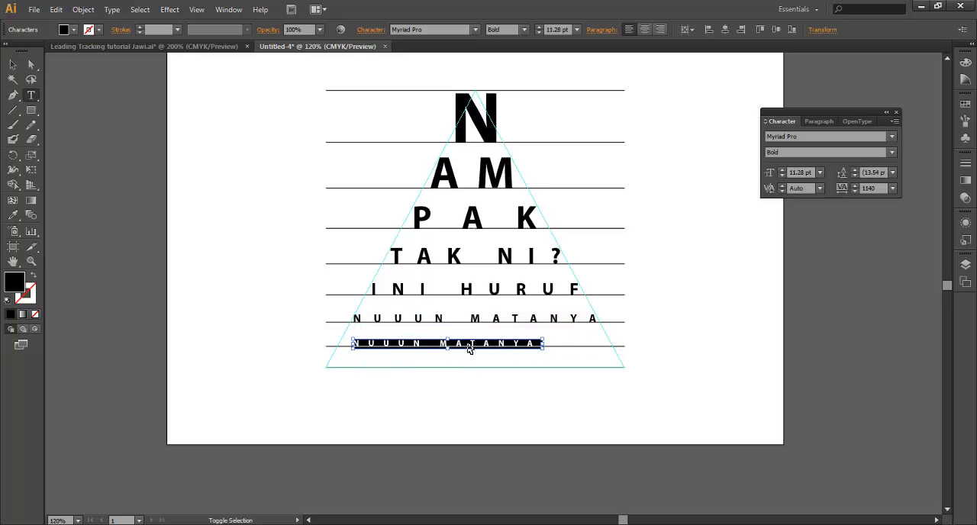
key(ctrl+shift+period)
text(SATU DI ATAS)
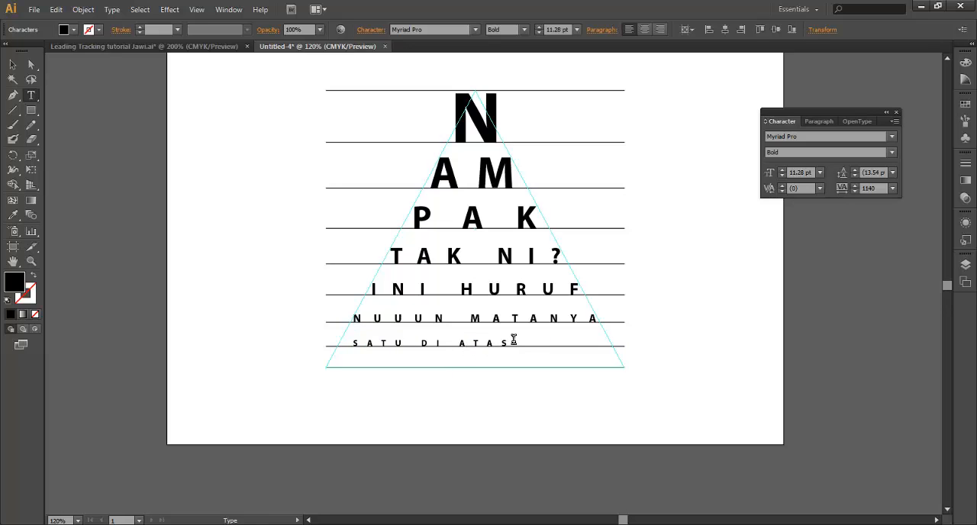
Increase the tracking of the whole SATU DI ATAS text to 2260
drag(514, 339, 271, 340)
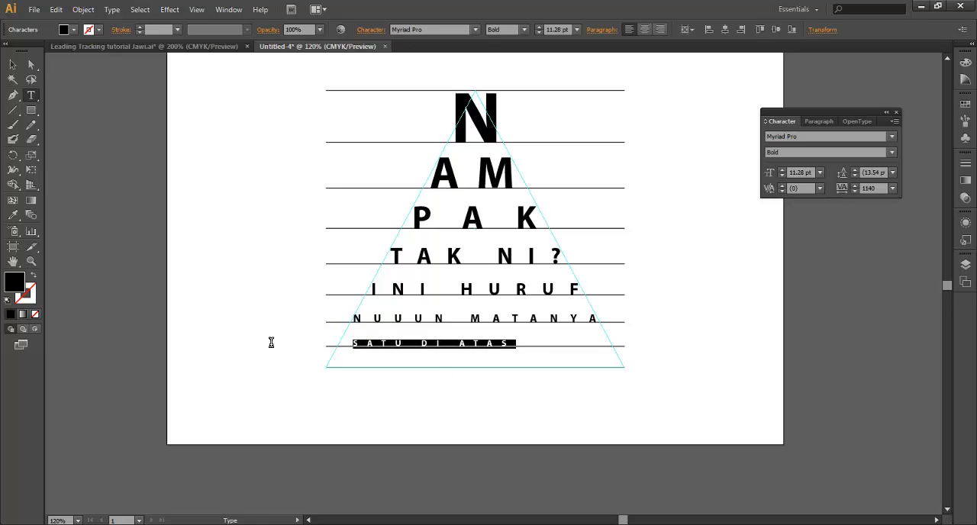
key(alt+Right)
key(alt+Right)
key(alt+Right)
key(alt+Right)
key(alt+Right)
key(alt+Right)
key(alt+Right)
key(alt+Right)
key(alt+Right)
key(alt+Right)
key(alt+Right)
key(alt+Right)
key(alt+Right)
key(alt+Right)
key(alt+Right)
key(alt+Right)
key(alt+Right)
key(alt+Right)
key(alt+Right)
key(alt+Right)
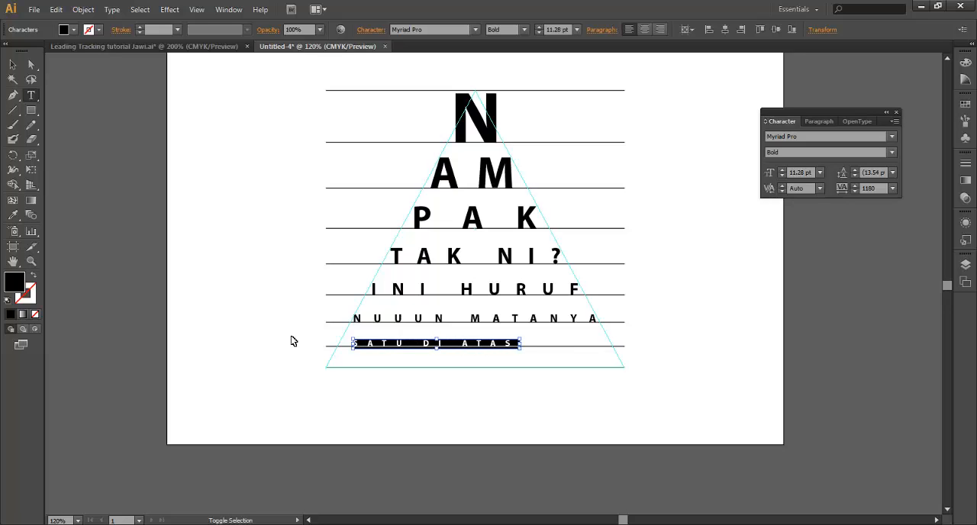
key(alt+Right)
key(alt+Right)
key(alt+Right)
key(alt+Right)
key(alt+Right)
key(alt+Right)
key(alt+Right)
key(alt+Right)
key(alt+Right)
key(alt+Right)
key(alt+Right)
key(alt+Right)
key(alt+Right)
key(alt+Right)
key(alt+Right)
key(alt+Right)
key(alt+Right)
key(alt+Right)
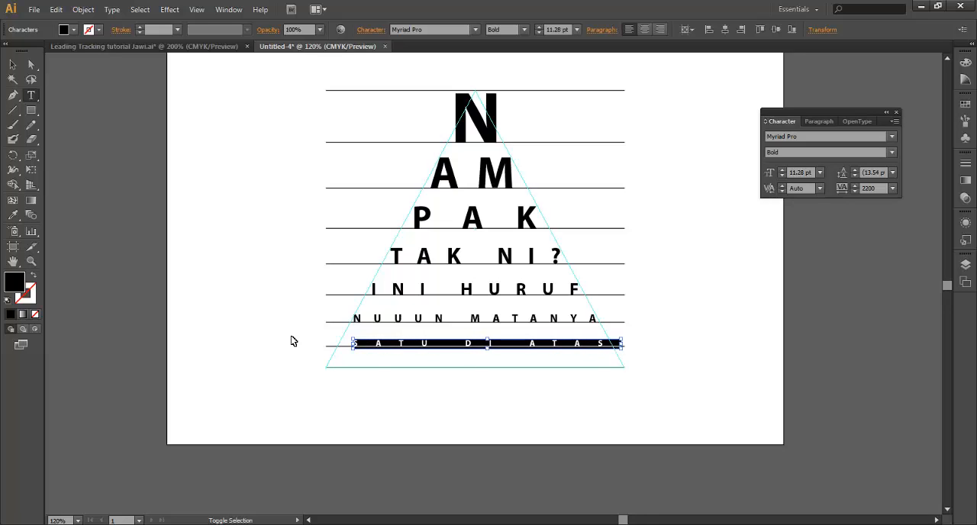
key(Escape)
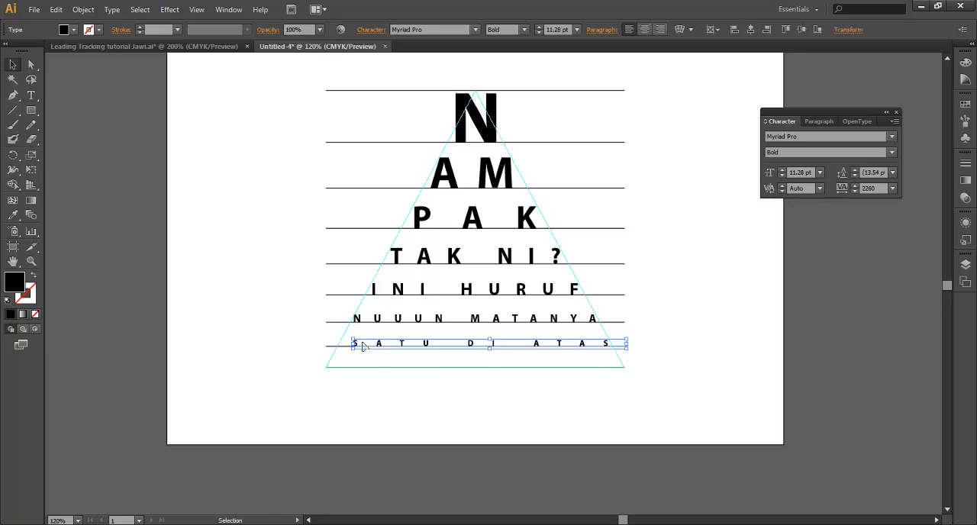
Shift the SATU DI ATAS text to the triangle's left edge and increase its tracking to 2400 so it spans the triangle's width
key(Left)
key(Left)
key(Left)
key(Left)
key(Left)
key(Left)
key(Left)
key(Left)
key(Left)
key(Left)
key(Left)
key(Left)
key(Left)
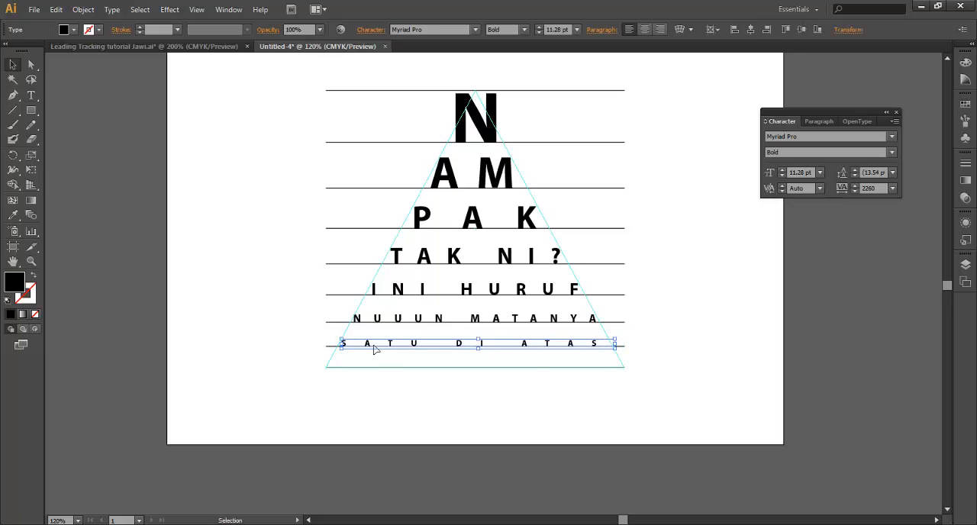
double_click(414, 350)
key(ctrl+a)
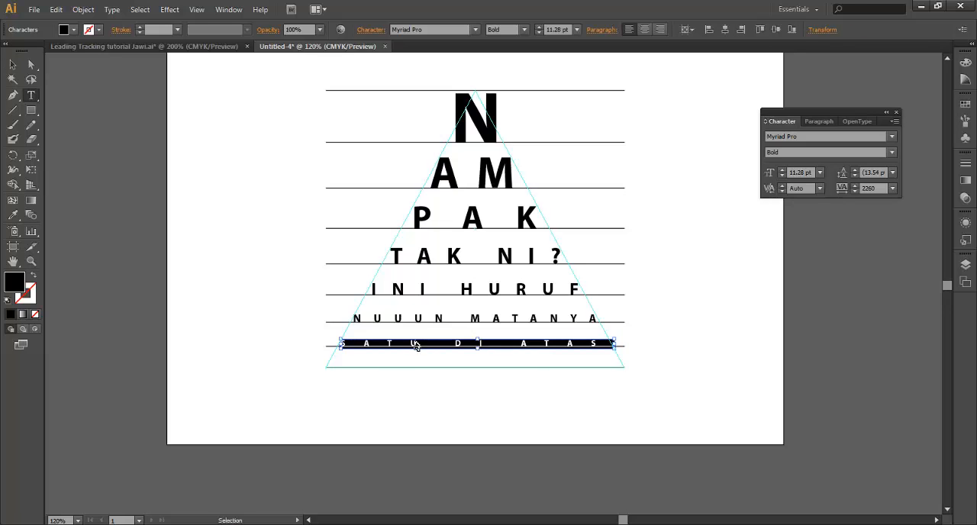
key(alt+Right)
key(alt+Right)
key(alt+Right)
key(alt+Right)
key(alt+Right)
key(alt+Right)
key(alt+Right)
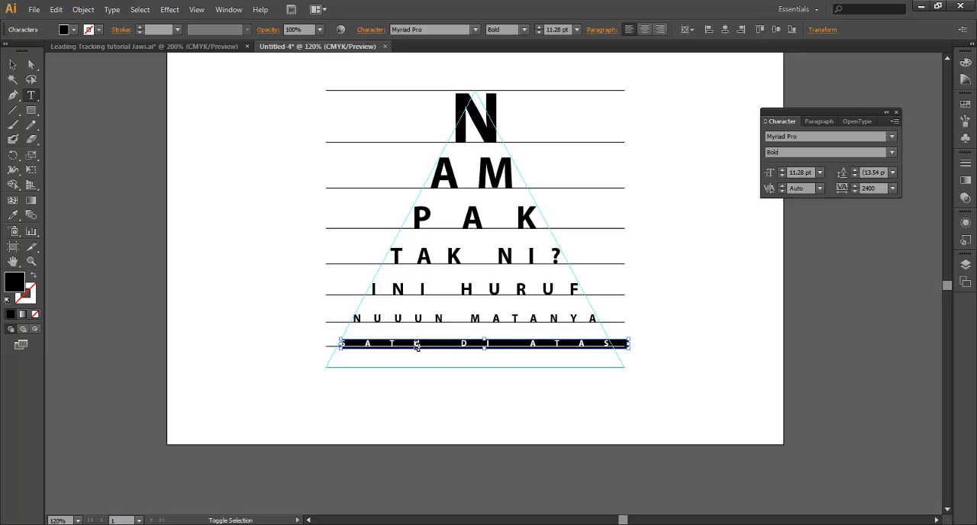
key(Escape)
click(624, 387)
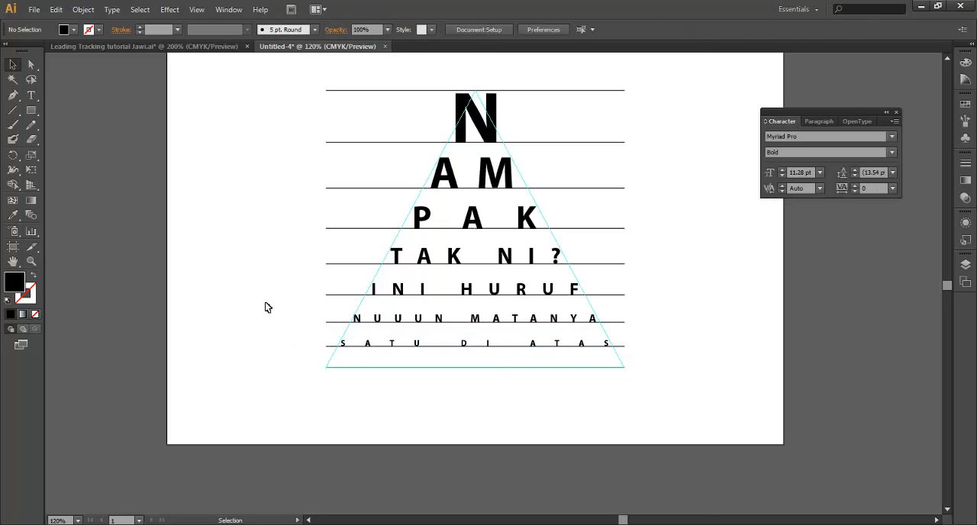
Check the last row of the finished Jawi tutorial design, return to the Untitled-4 document and display the Glyphs panel
click(146, 47)
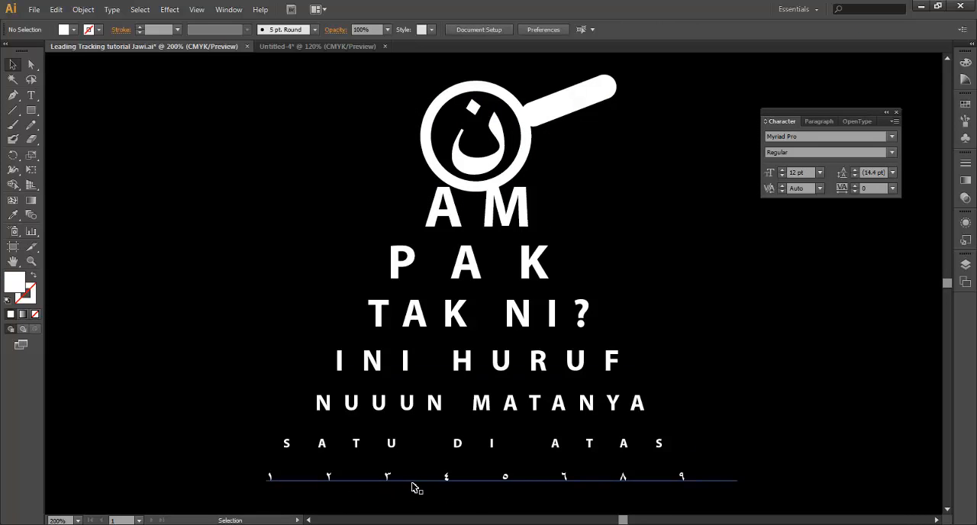
click(325, 46)
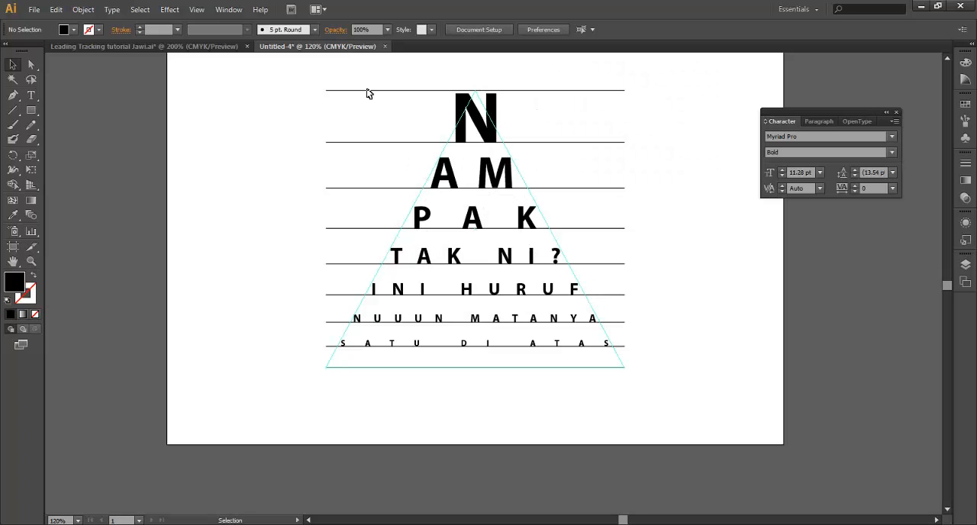
click(112, 9)
click(130, 68)
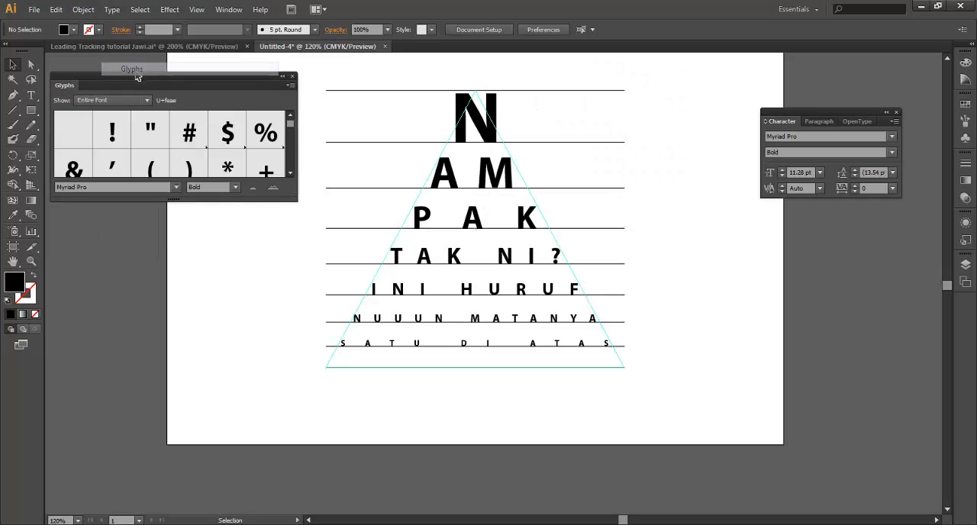
drag(245, 74, 261, 83)
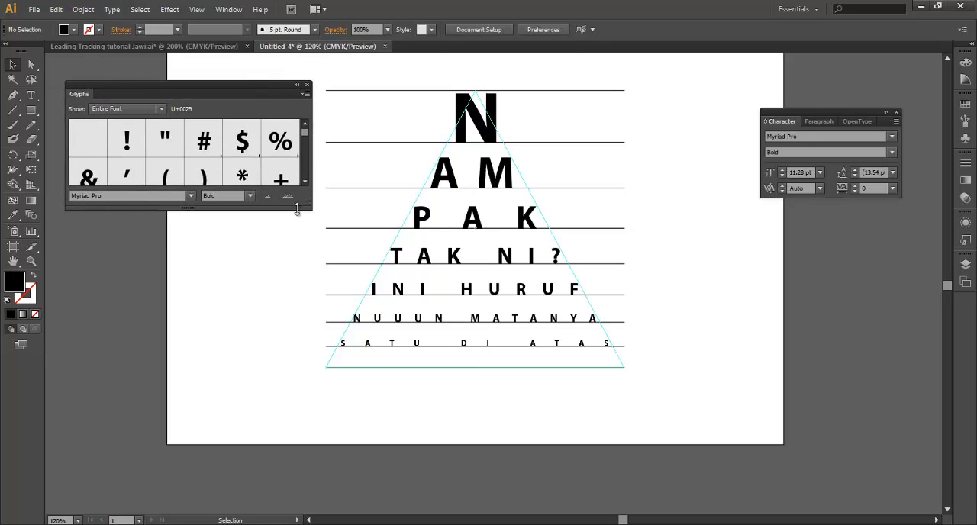
Try to switch the glyph font to Traditional Arabic with no text selected
click(175, 196)
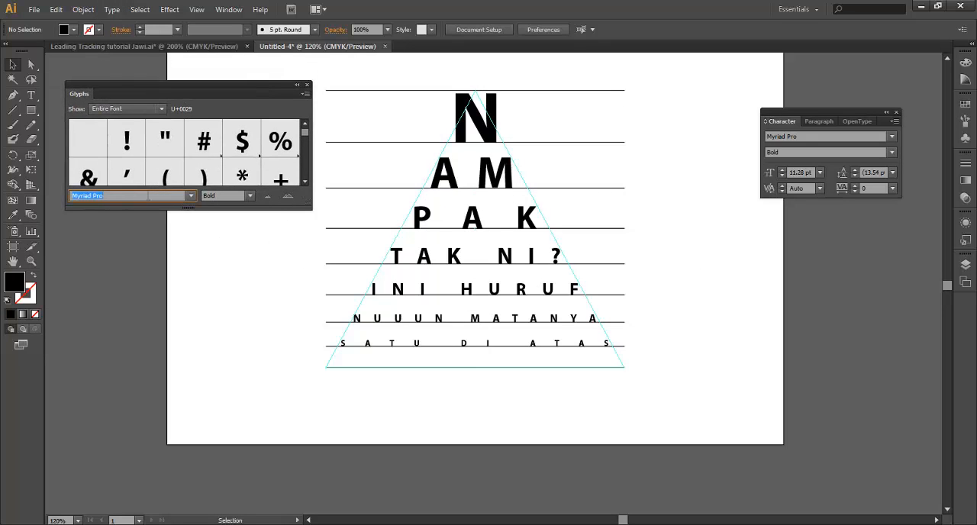
text(Traditional Arabic)
key(Return)
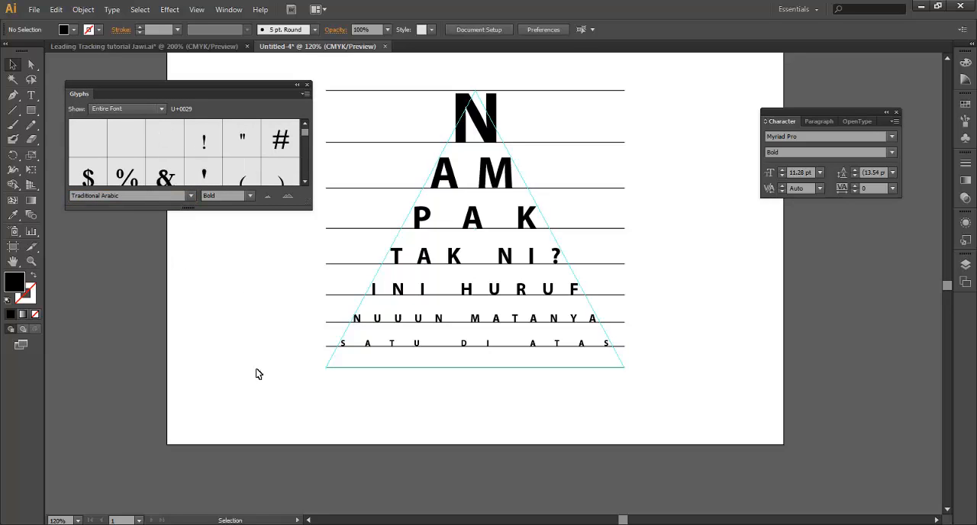
Duplicate the SATU DI ATAS text onto the triangle's base line and set the copy's font to Traditional Arabic
click(483, 348)
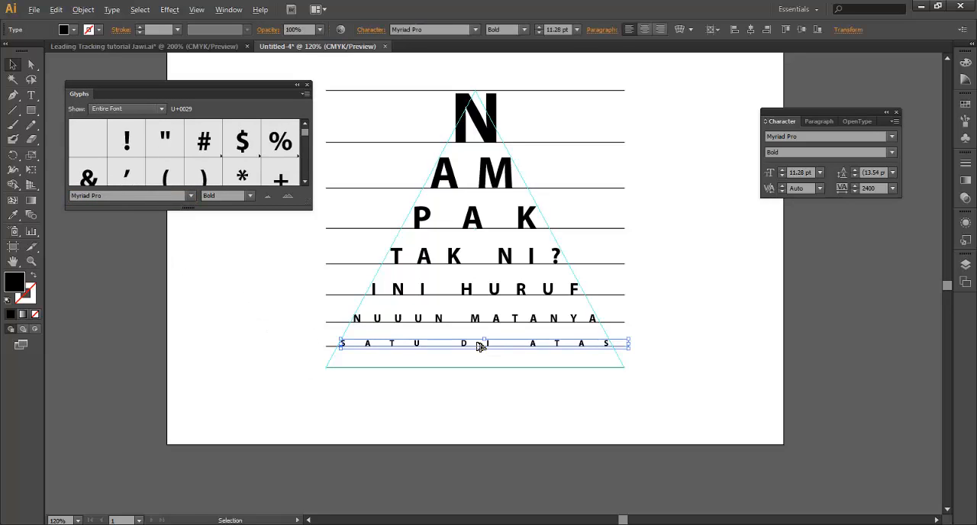
drag(480, 347, 475, 367)
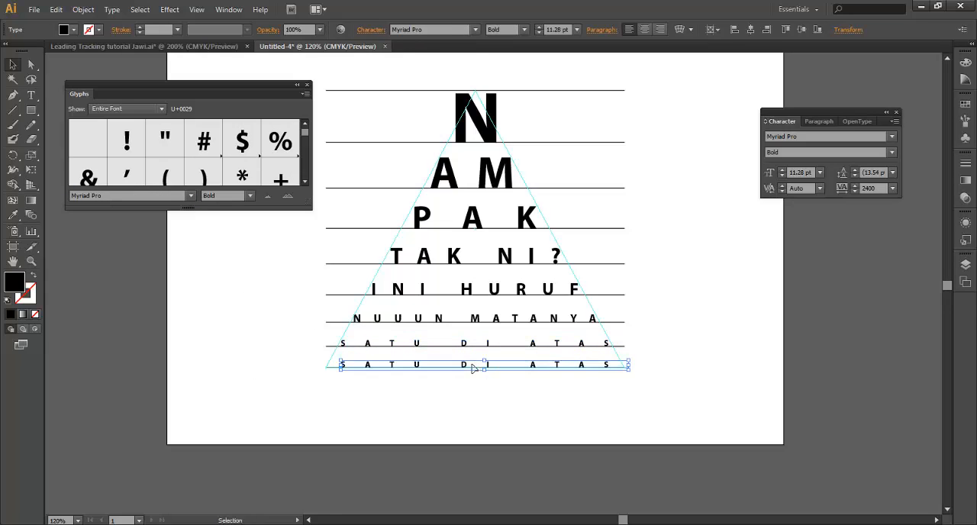
double_click(473, 366)
key(ctrl+a)
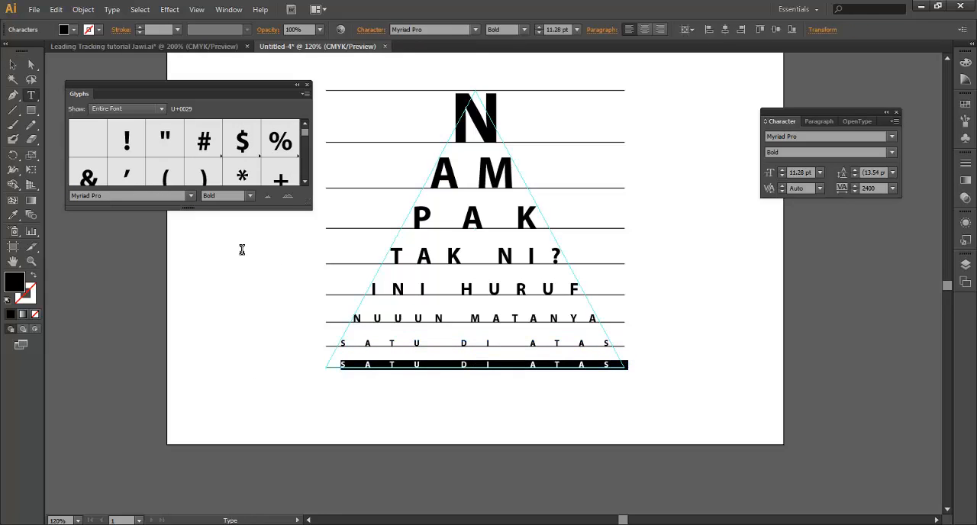
click(150, 196)
text(Traditional Arabic)
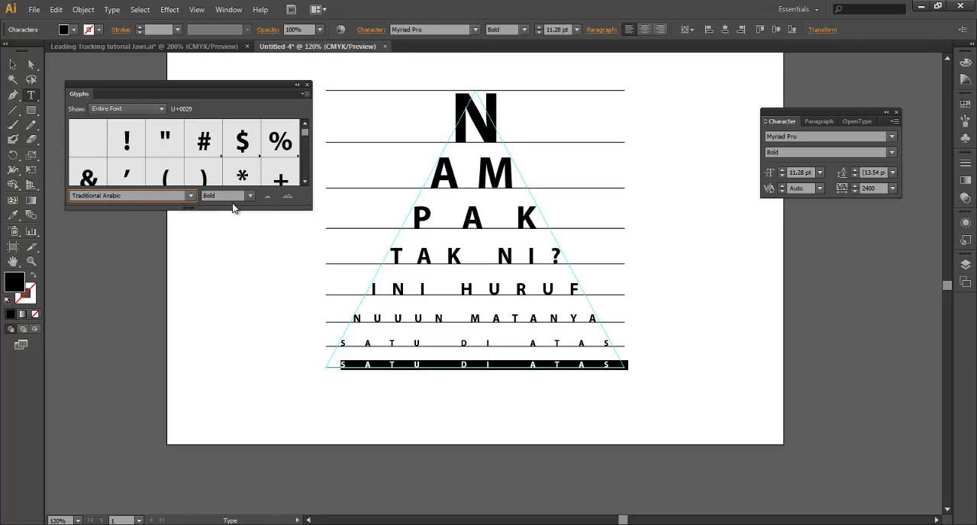
key(Return)
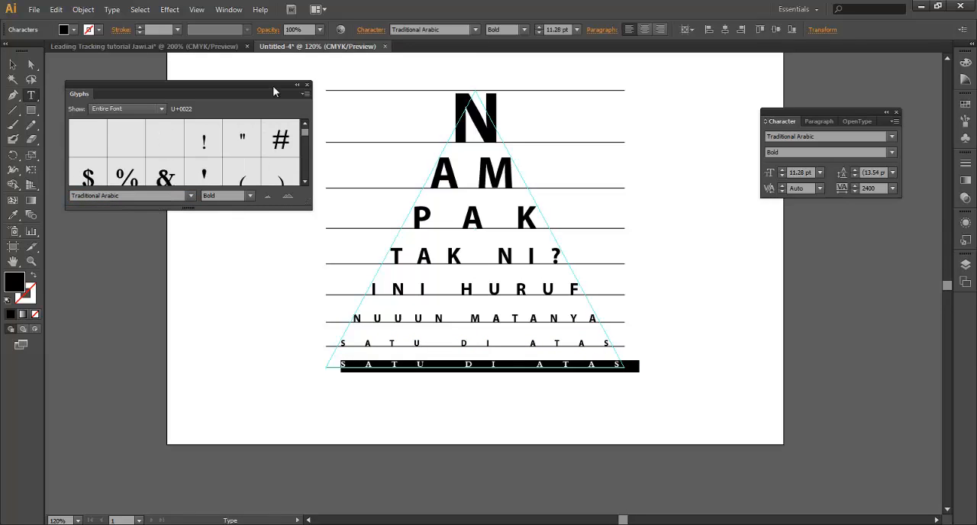
Replace the base-line text with the Arabic-Indic digit ١ from the Traditional Arabic glyphs
drag(306, 198, 321, 397)
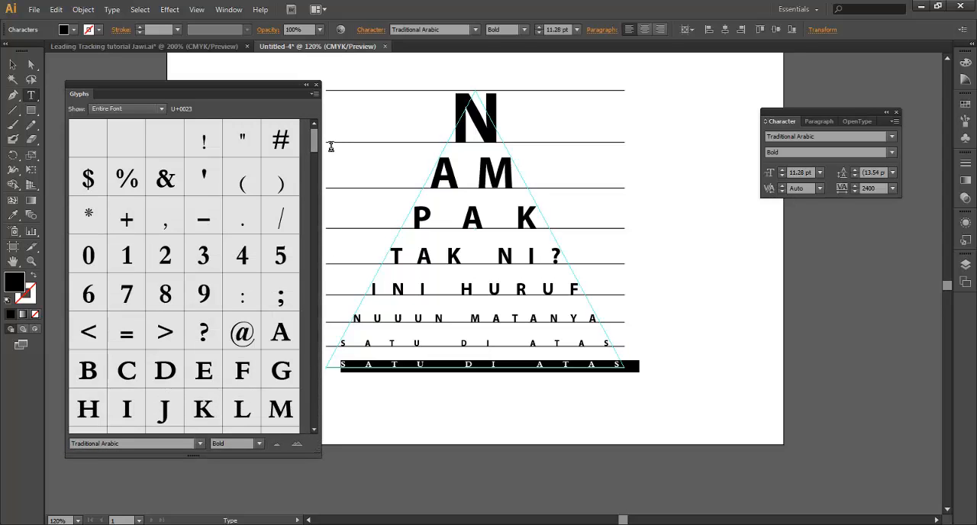
drag(315, 139, 300, 238)
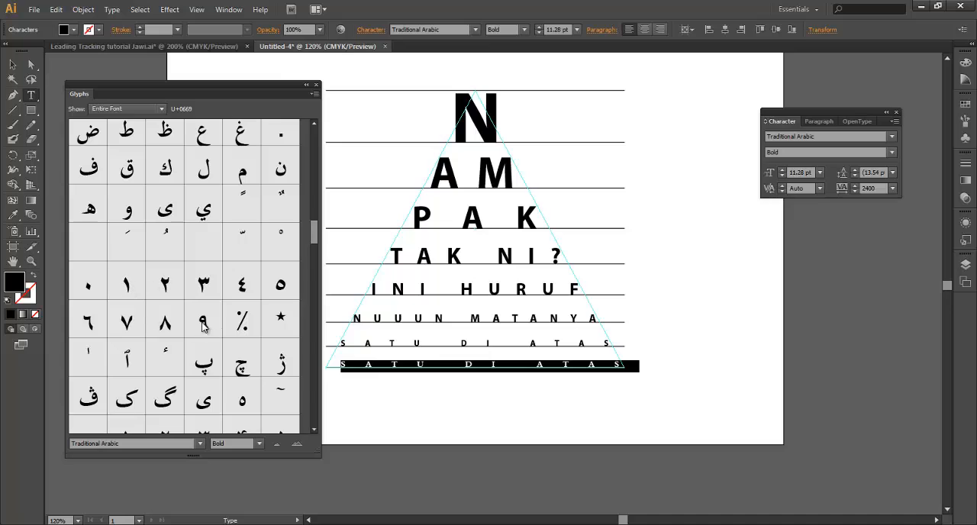
double_click(127, 283)
drag(354, 372, 334, 366)
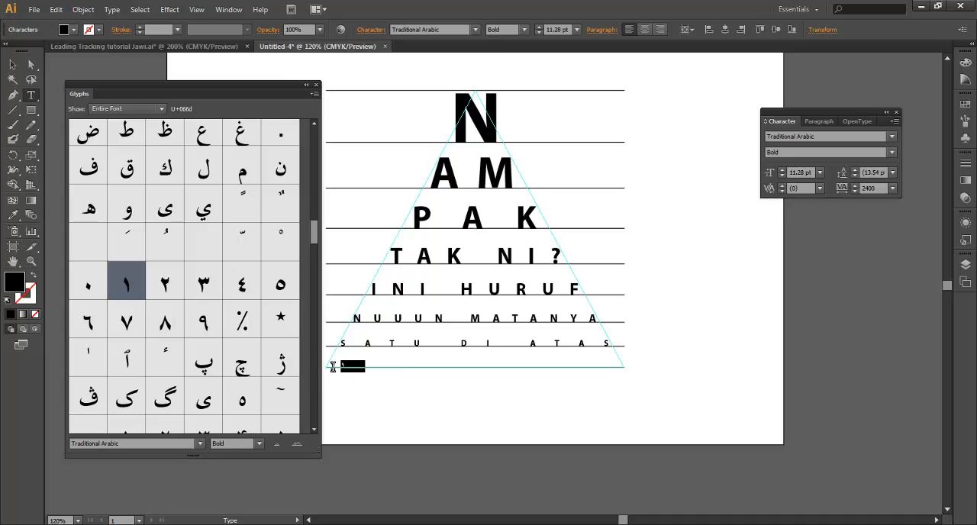
double_click(170, 290)
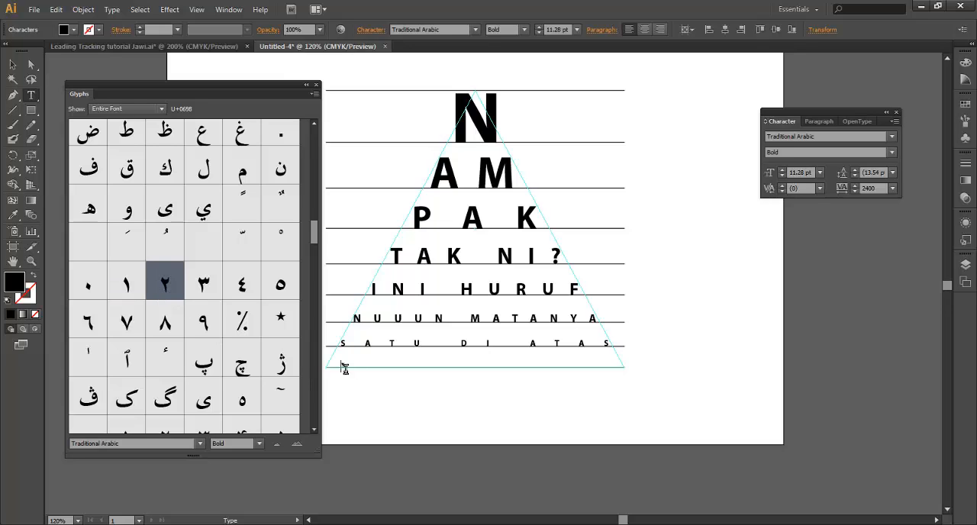
drag(354, 369, 334, 367)
double_click(125, 284)
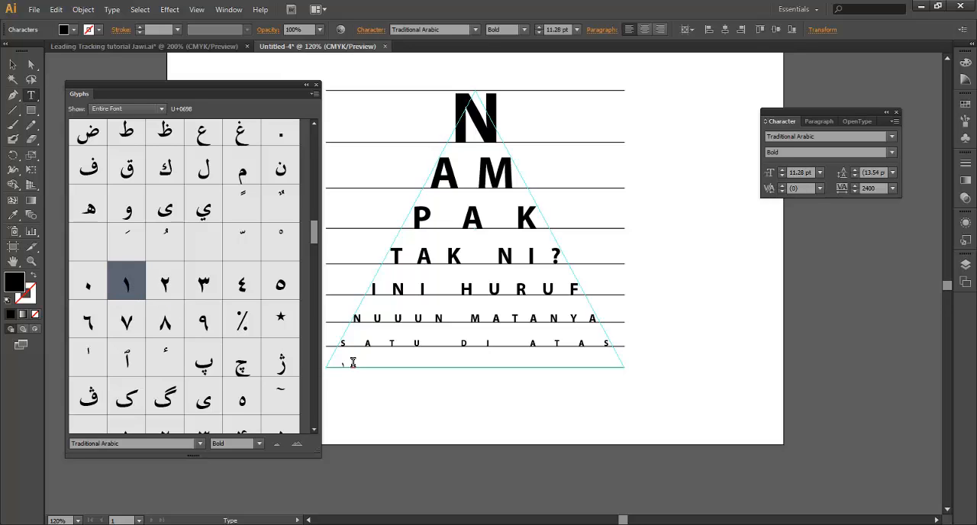
Append the Arabic-Indic digits ٢ through ٩ to the base-line row and collapse the Glyphs panel
double_click(165, 285)
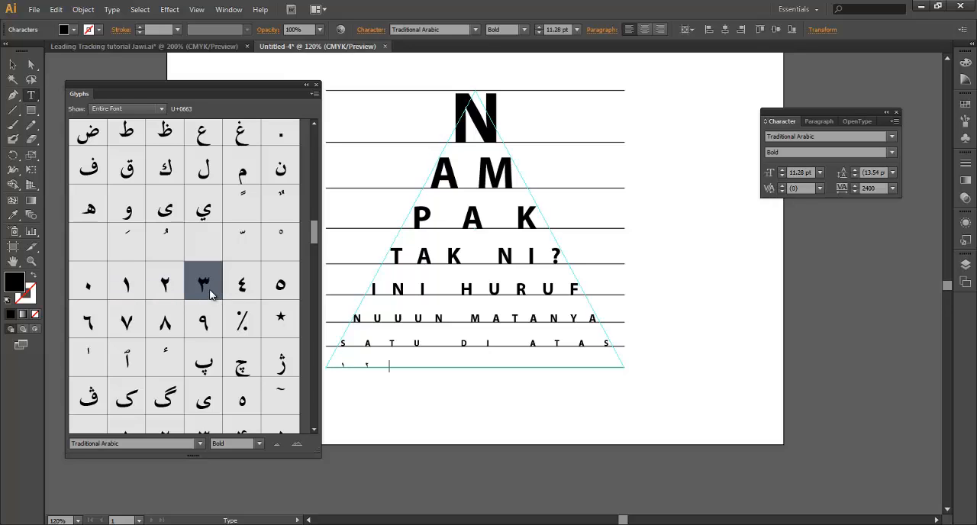
double_click(243, 293)
double_click(280, 294)
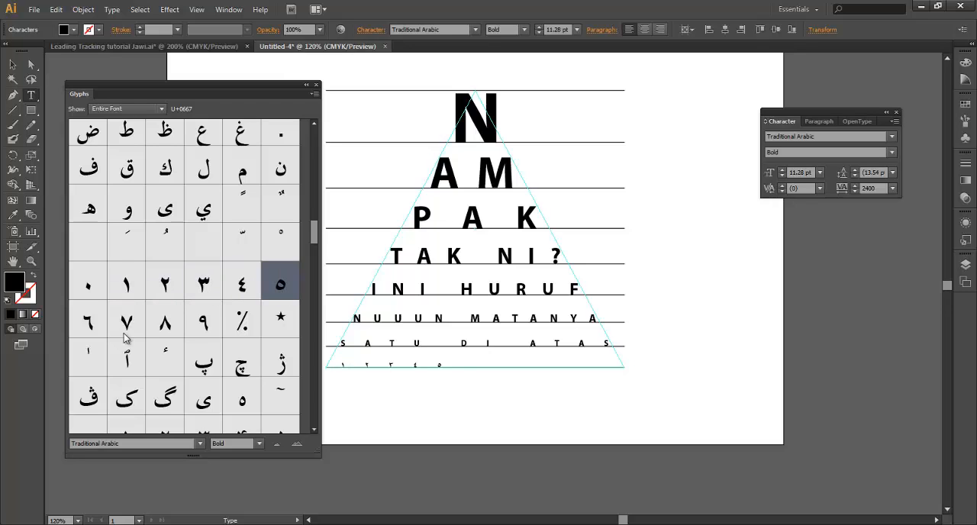
double_click(88, 323)
double_click(142, 331)
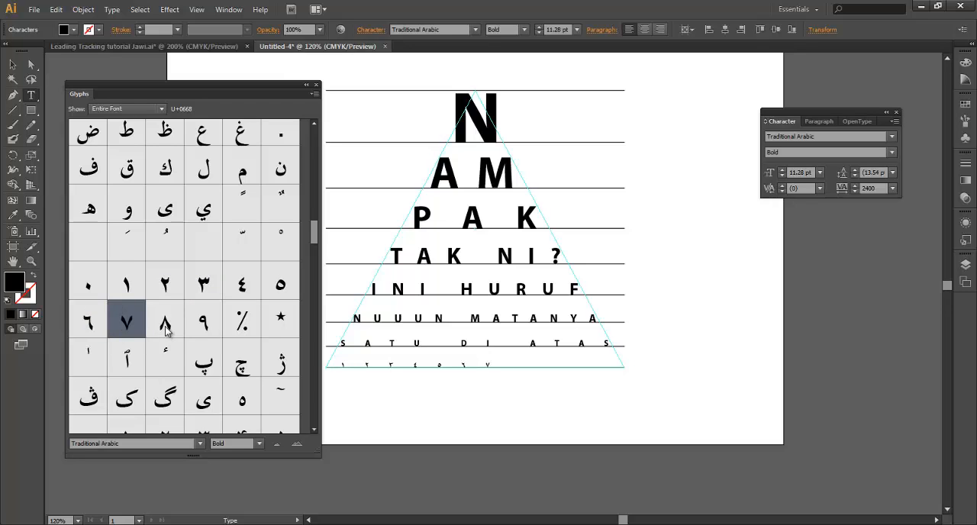
double_click(168, 326)
double_click(205, 326)
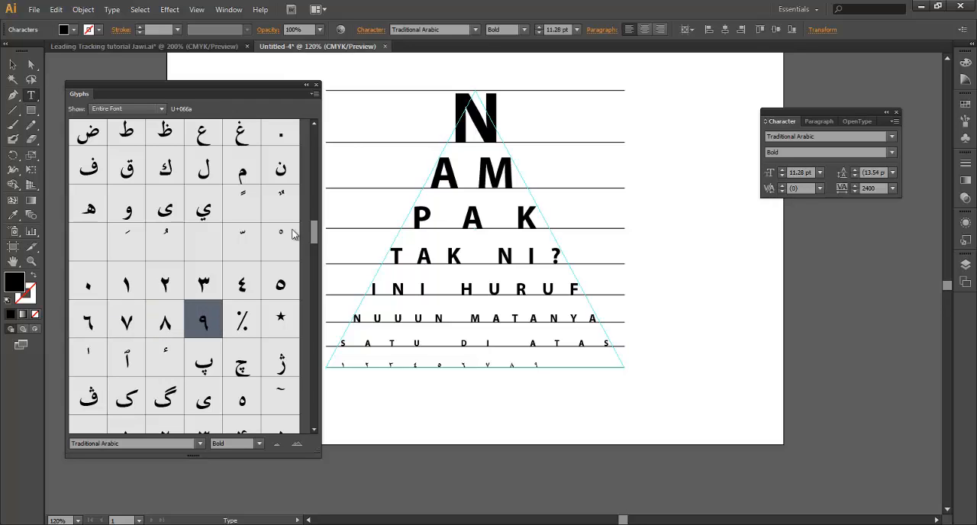
click(306, 85)
Increase the tracking of the Arabic-Indic digit row to 3640
drag(554, 362, 214, 355)
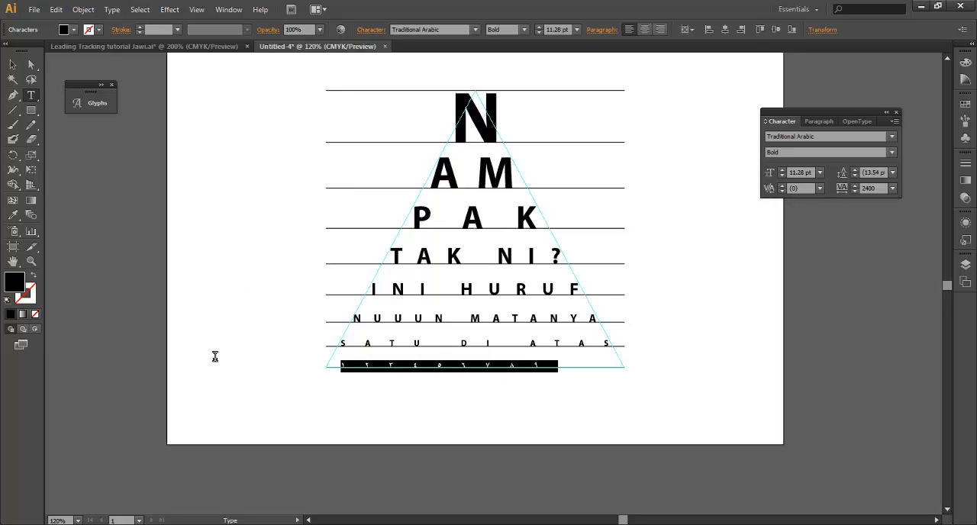
key(alt+Right)
key(alt+Right)
key(alt+Right)
key(alt+Right)
key(alt+Right)
key(alt+Right)
key(alt+Right)
key(alt+Right)
key(alt+Right)
key(alt+Right)
key(alt+Right)
key(alt+Right)
key(alt+Right)
key(alt+Right)
key(alt+Right)
key(alt+Right)
key(alt+Right)
key(alt+Right)
key(alt+Right)
key(alt+Right)
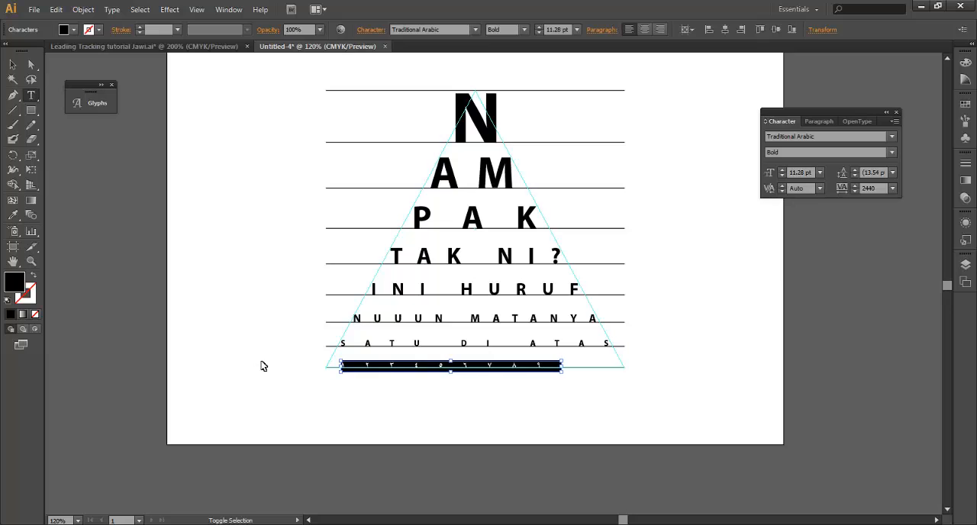
key(alt+Right)
key(alt+Right)
key(alt+Right)
key(alt+Right)
key(alt+Right)
key(alt+Right)
key(alt+Right)
key(alt+Right)
key(alt+Right)
key(alt+Right)
key(alt+Right)
key(alt+Right)
key(alt+Right)
key(alt+Right)
key(alt+Right)
key(alt+Right)
key(alt+Right)
key(alt+Right)
key(alt+Right)
key(alt+Right)
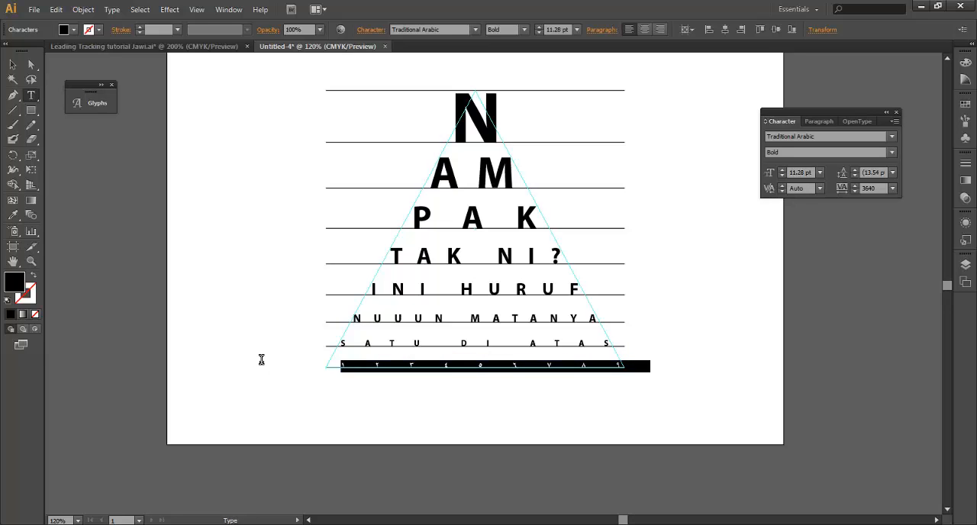
Shift the Arabic-Indic digit row so that its first digit sits at the triangle's lower-left corner
key(Escape)
key(Left)
key(Left)
key(Left)
key(Left)
key(Left)
key(Left)
key(Left)
key(Left)
key(Left)
key(Left)
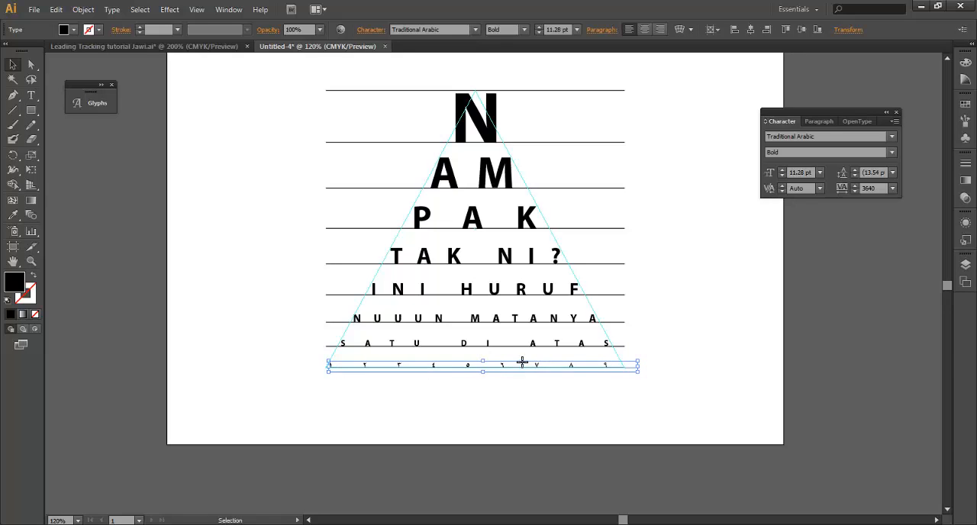
key(Left)
key(Left)
Raise the tracking of the Arabic-Indic digit row to 3900 so the last digit reaches the triangle's right corner
double_click(496, 370)
key(ctrl+a)
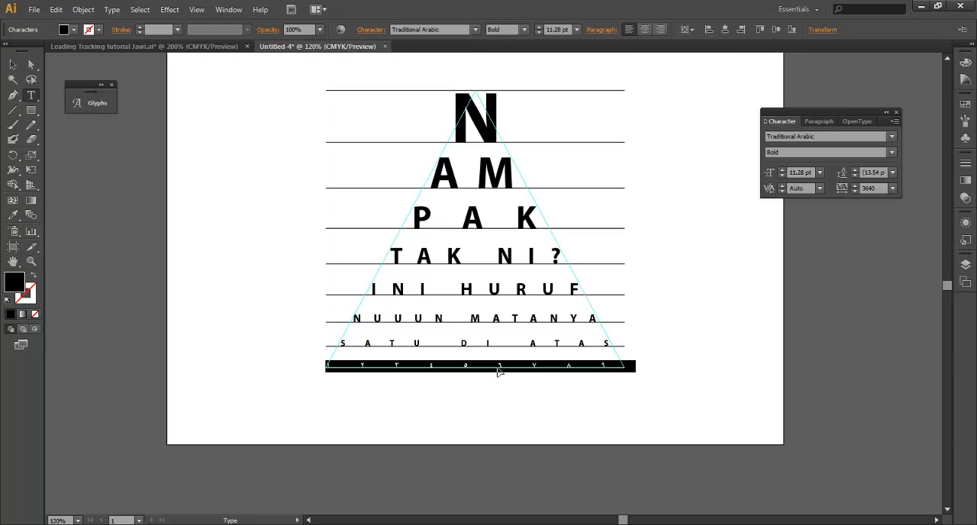
key(alt+Right)
key(alt+Right)
key(alt+Right)
key(alt+Right)
key(alt+Right)
key(alt+Right)
key(alt+Right)
key(alt+Right)
key(alt+Right)
key(alt+Right)
key(alt+Right)
key(alt+Right)
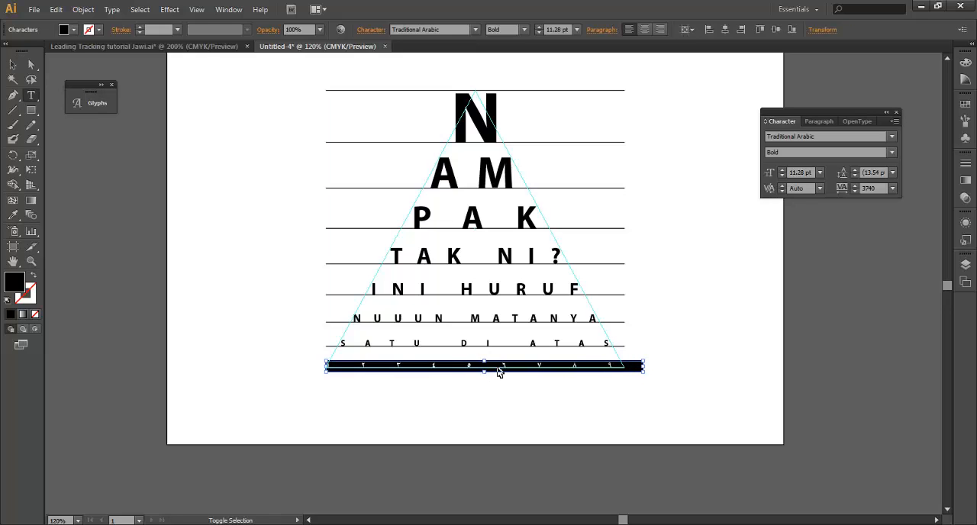
key(alt+Right)
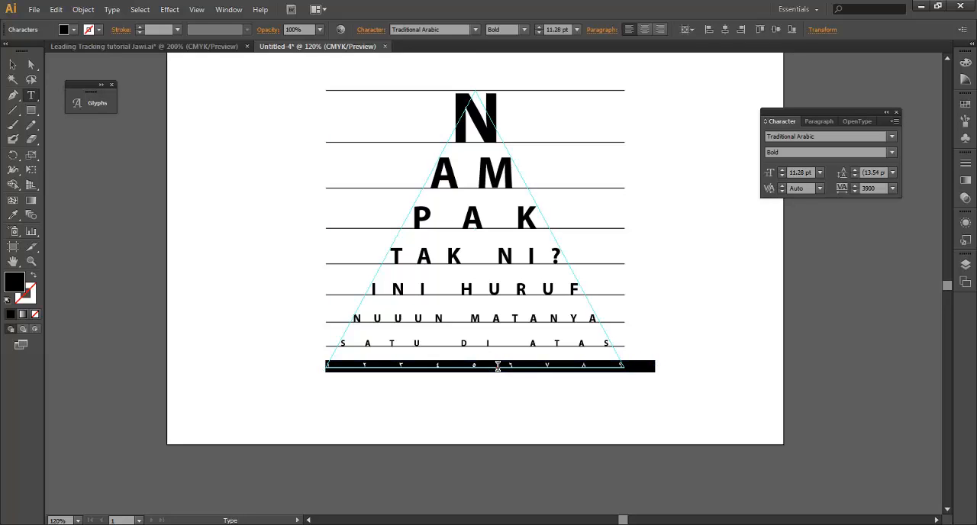
Change the font of the letter N in the chart's top row to Traditional Arabic
key(Escape)
click(639, 267)
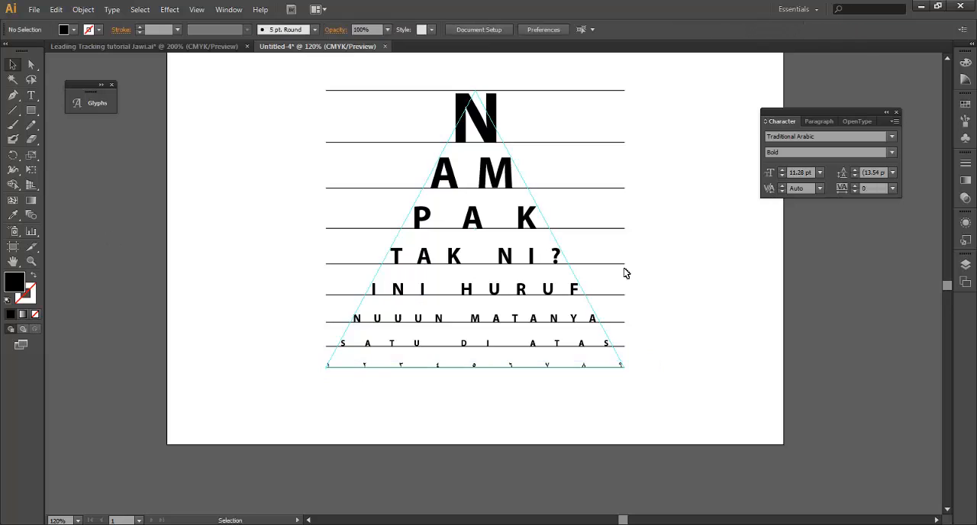
drag(617, 209, 614, 236)
click(483, 157)
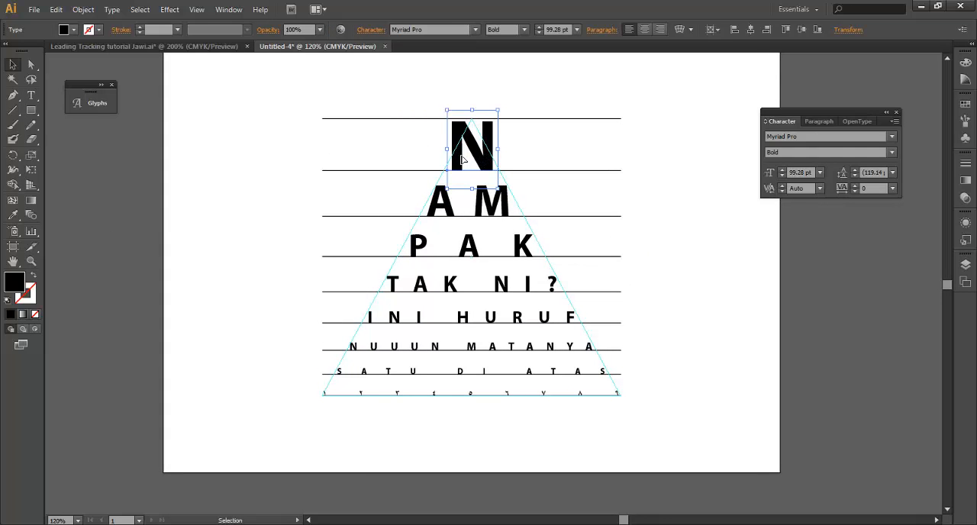
click(91, 103)
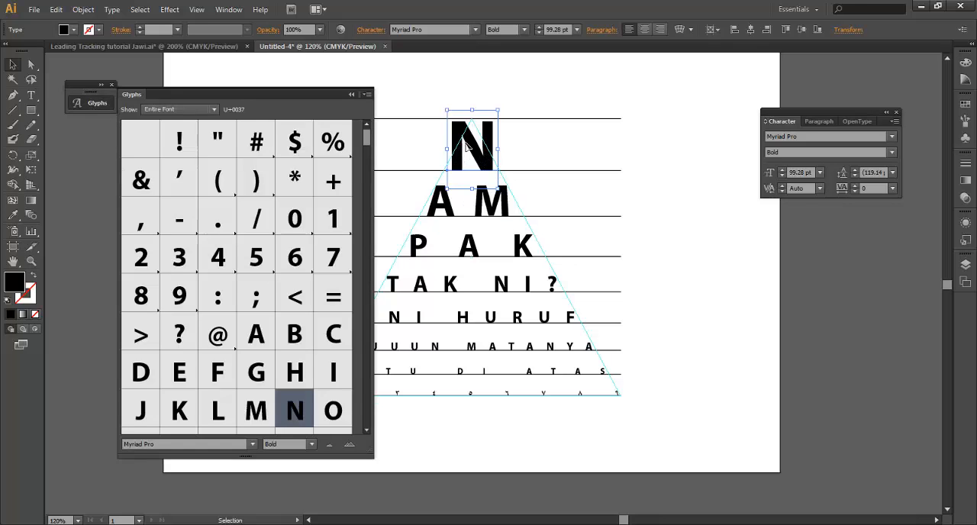
key(t)
drag(516, 151, 410, 153)
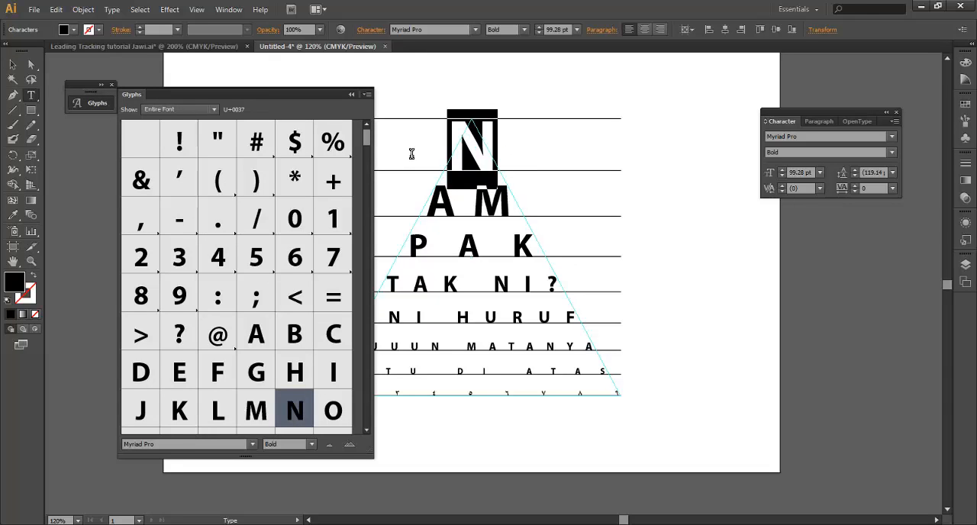
click(174, 446)
text(Traditional Arabic)
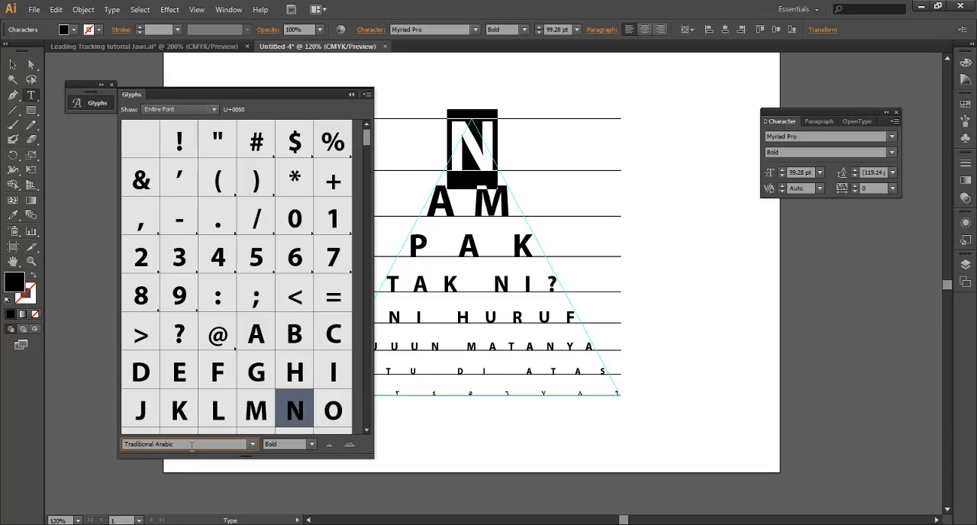
key(Return)
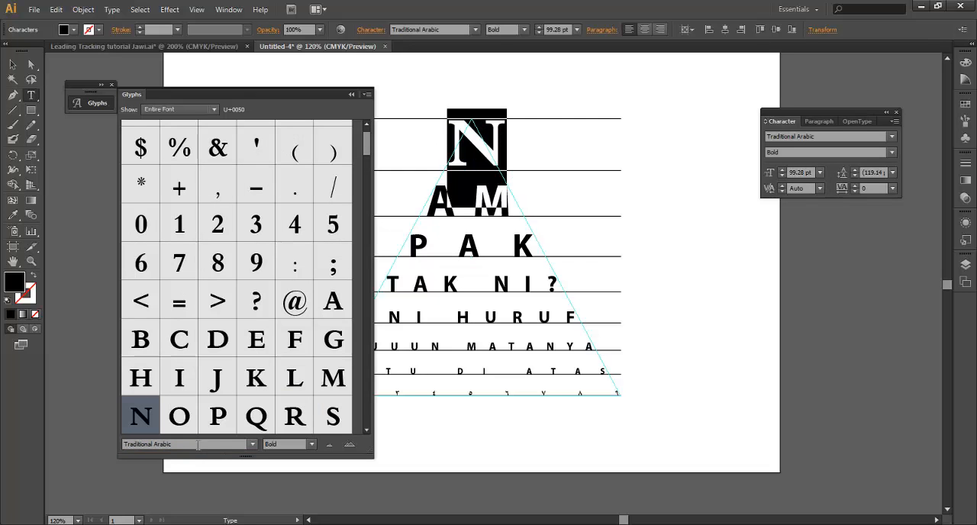
Replace the top-row N with the Arabic letter ن from the font's glyphs and collapse the Glyphs panel
drag(366, 149, 367, 235)
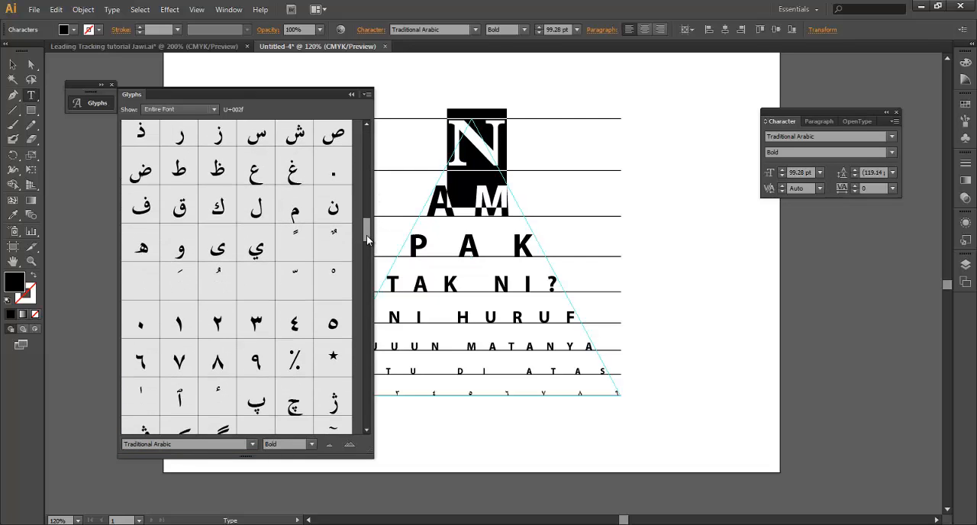
double_click(333, 207)
click(352, 95)
Enlarge the ن in the top row to 141.28 pt
drag(480, 153, 386, 155)
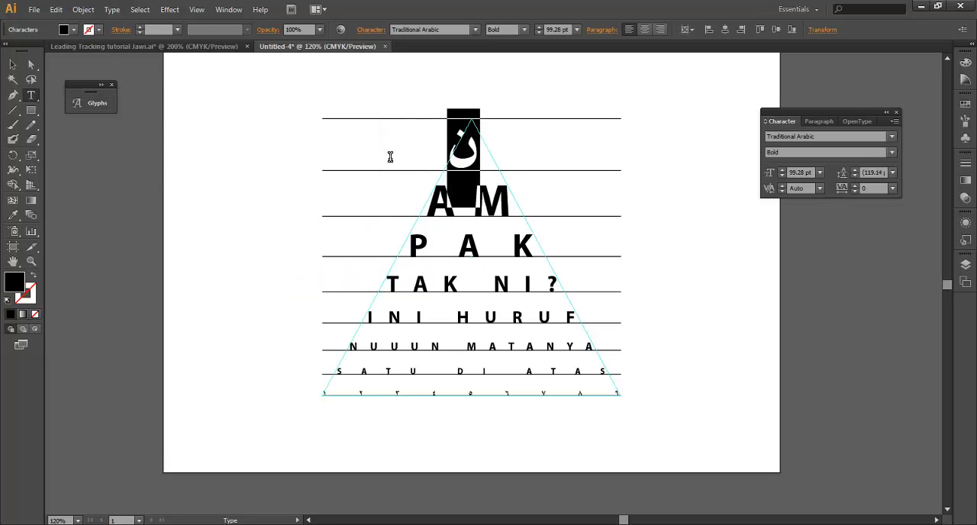
key(ctrl+shift+period)
key(ctrl+shift+period)
key(ctrl+shift+period)
key(ctrl+shift+period)
key(ctrl+shift+period)
key(ctrl+shift+period)
key(ctrl+shift+period)
key(ctrl+shift+period)
key(ctrl+shift+period)
key(ctrl+shift+period)
key(ctrl+shift+period)
key(ctrl+shift+period)
key(ctrl+shift+period)
key(ctrl+shift+period)
key(ctrl+shift+period)
key(ctrl+shift+period)
key(ctrl+shift+period)
key(ctrl+shift+period)
key(ctrl+shift+period)
key(ctrl+shift+period)
key(ctrl+shift+period)
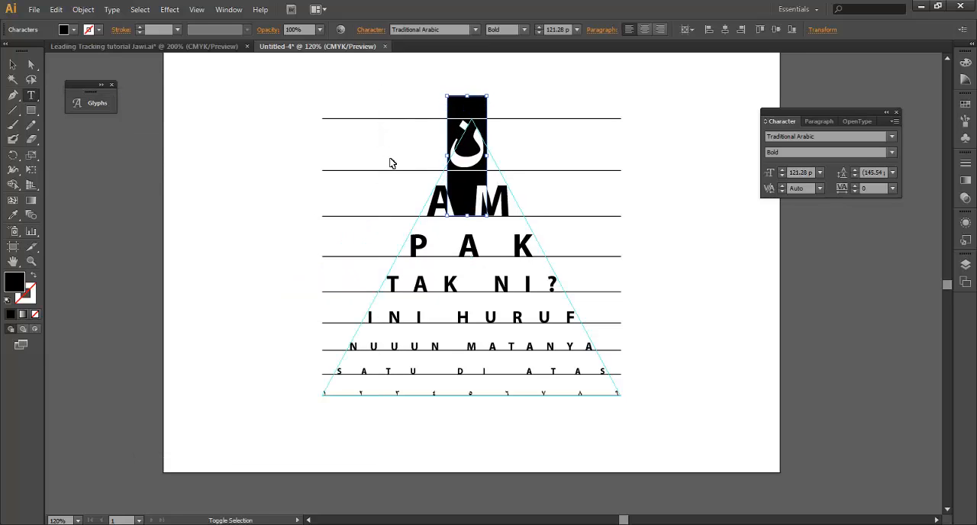
key(Escape)
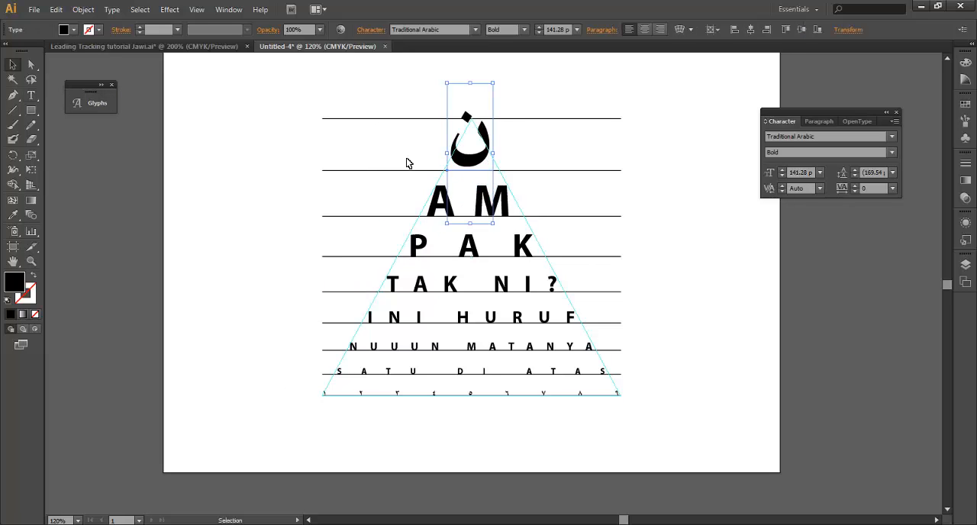
Nudge the ن down onto its baseline and right to centre it on the triangle's apex
key(Down)
key(Down)
key(Down)
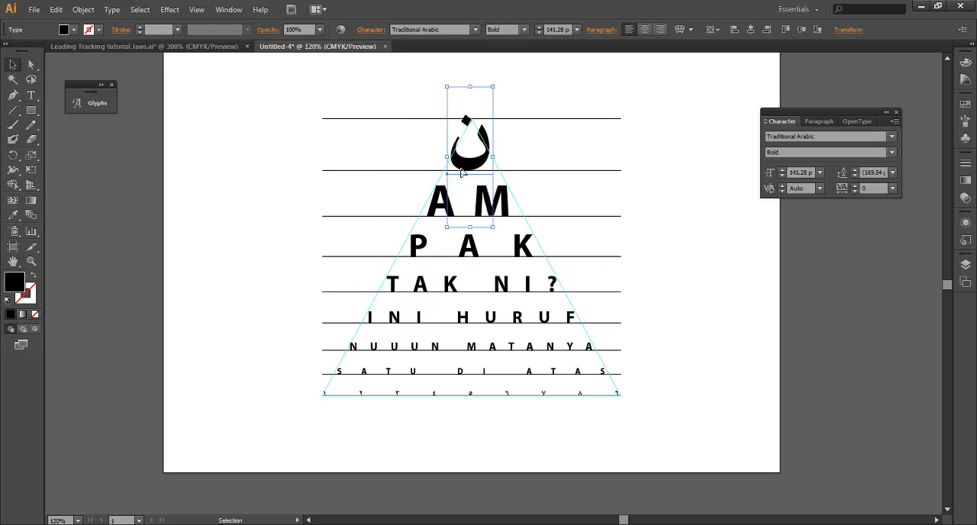
key(Right)
key(Right)
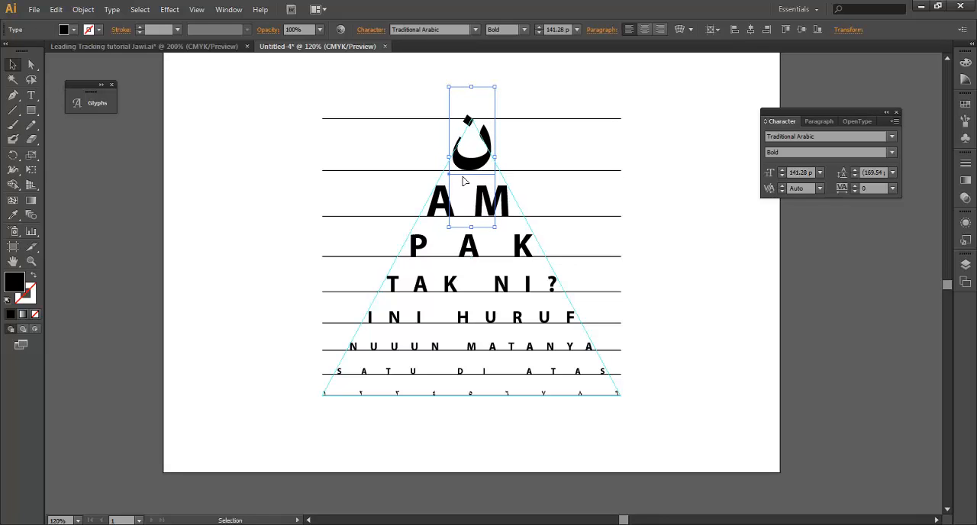
click(575, 200)
drag(238, 124, 650, 418)
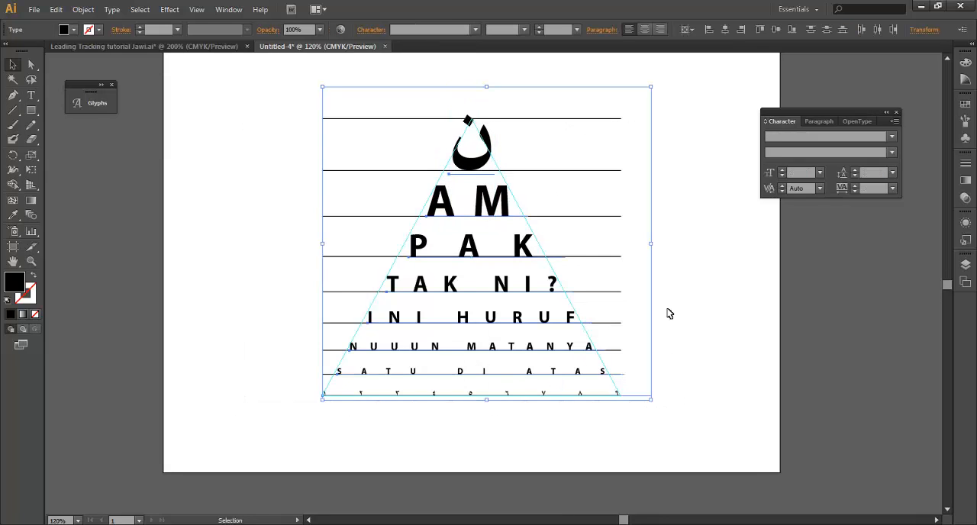
drag(669, 313, 653, 296)
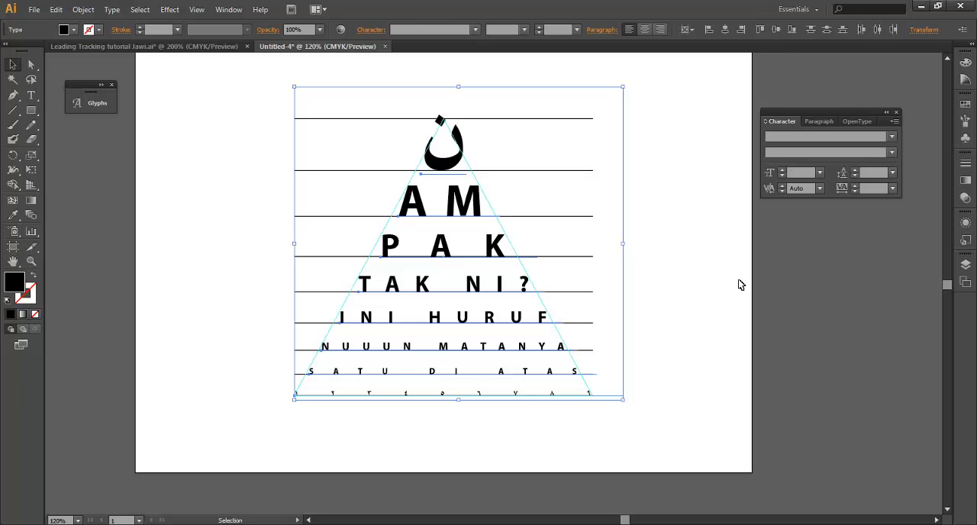
click(739, 284)
Draw a circle about 33 mm in diameter beside the chart's upper left and remove its fill
click(31, 111)
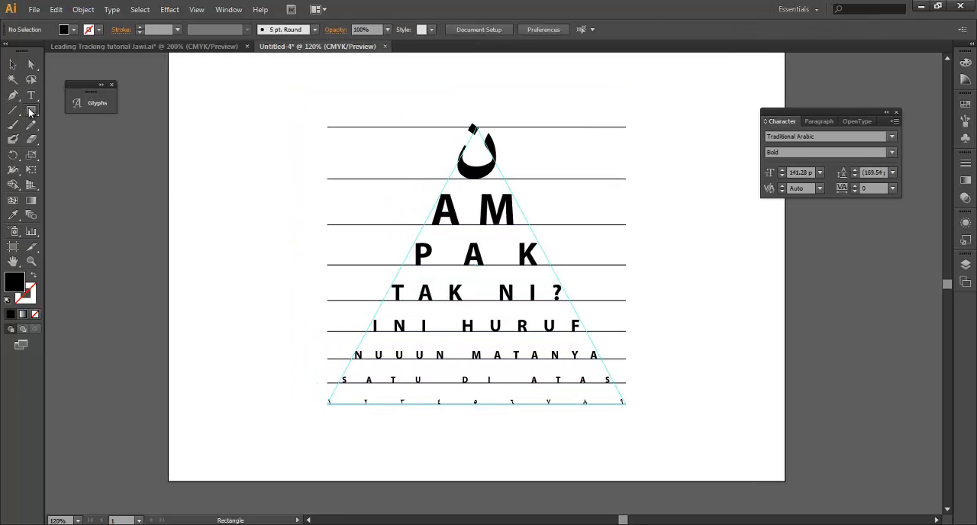
drag(31, 112, 91, 144)
drag(254, 169, 264, 204)
click(35, 314)
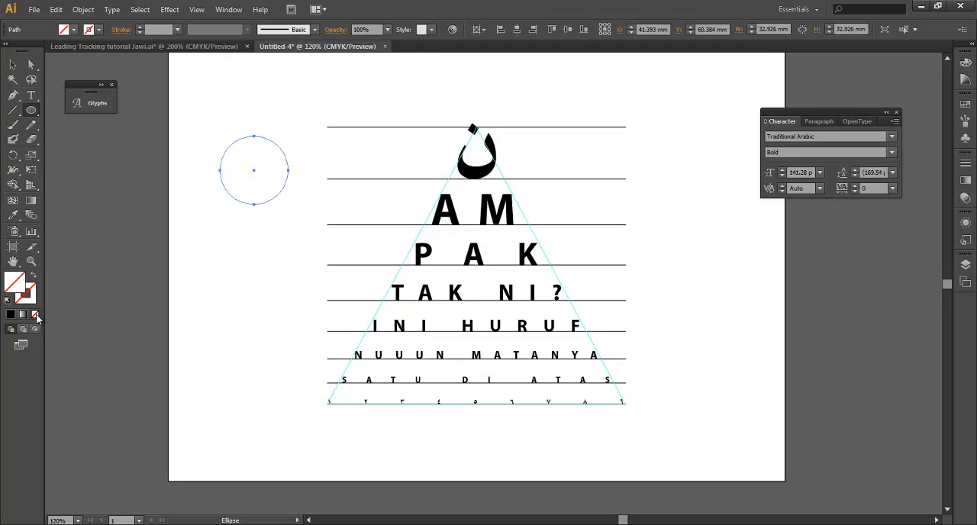
Give the circle a black stroke with a weight of 6 pt
click(31, 295)
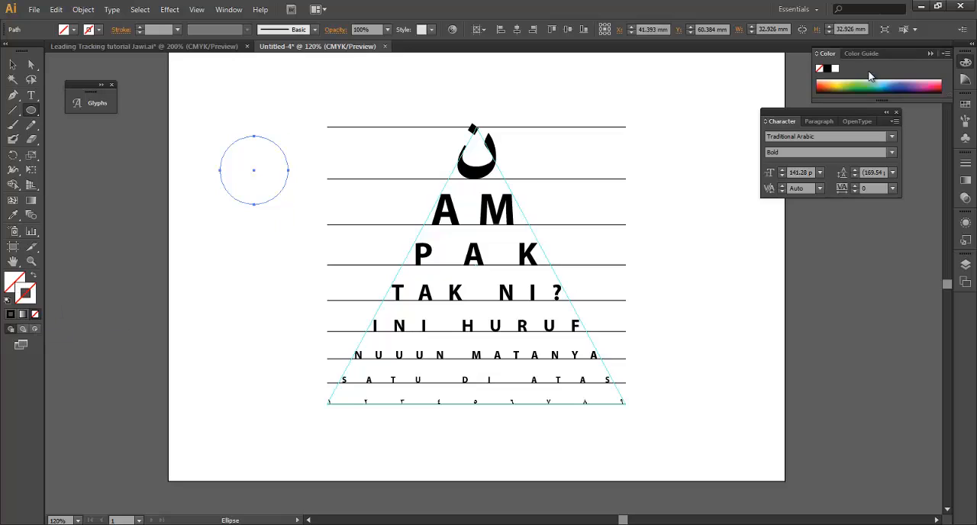
click(965, 105)
click(838, 109)
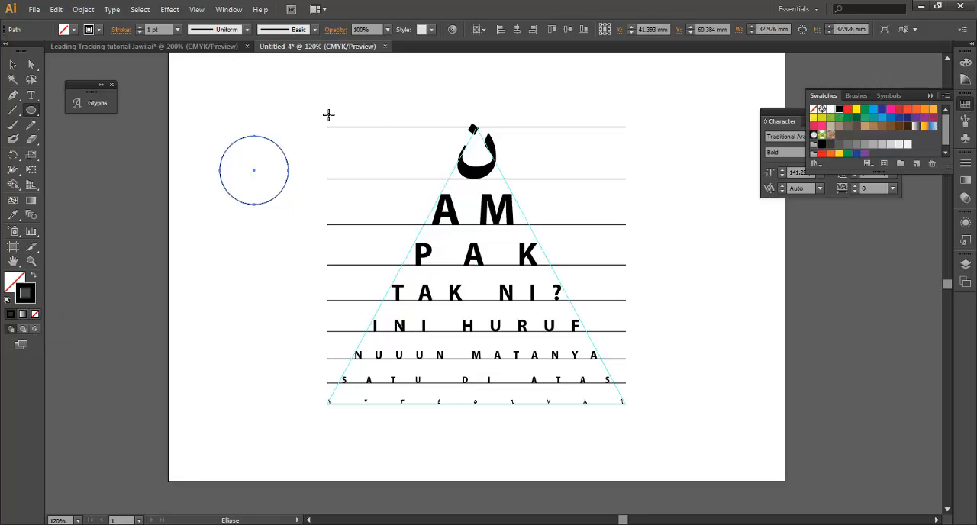
click(965, 163)
click(885, 170)
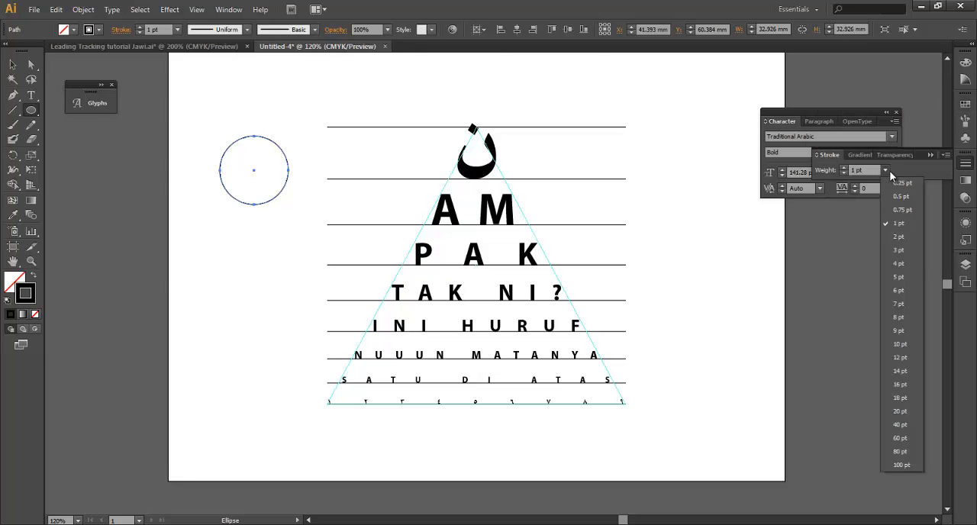
click(898, 290)
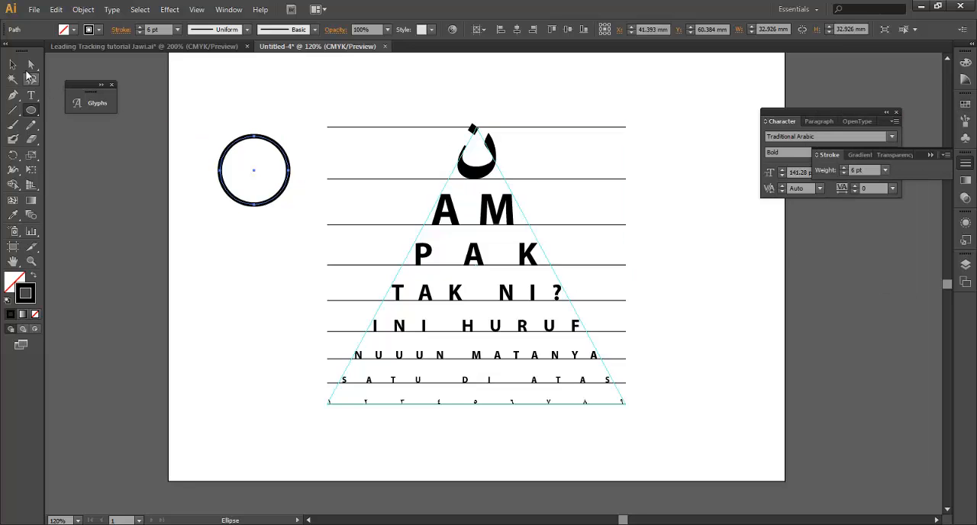
Expand the stroked circle into a filled ring shape and deselect it
click(12, 65)
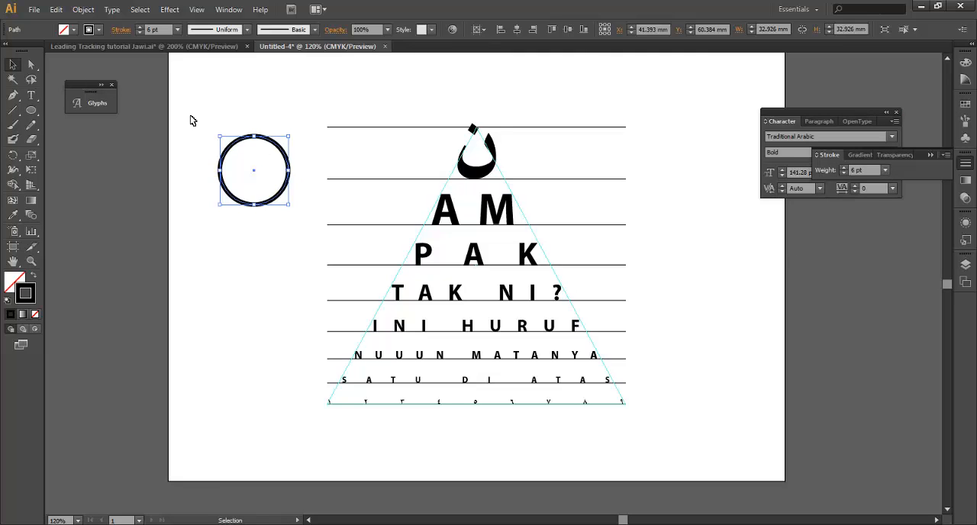
click(84, 9)
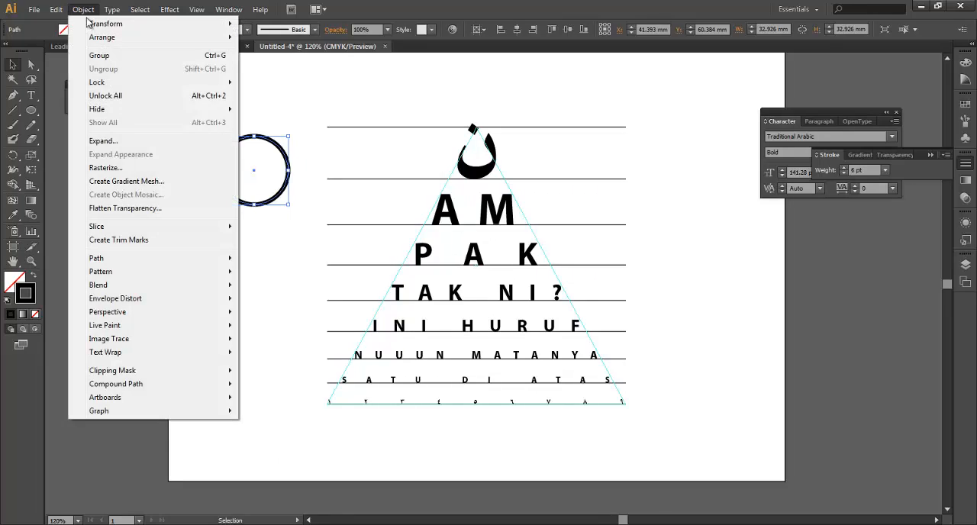
click(114, 140)
click(450, 333)
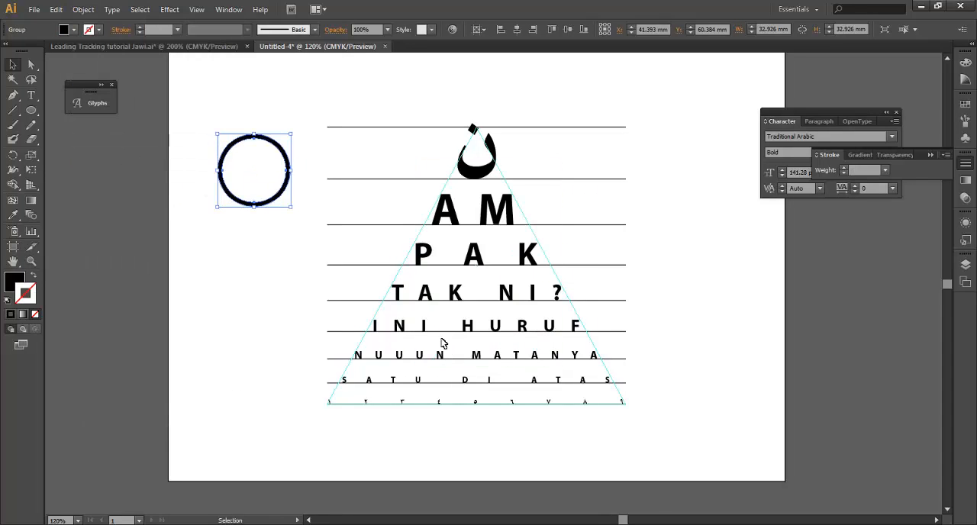
click(285, 268)
Draw a vertical rounded rectangle about 8 mm wide and 33 mm tall below the ring as a magnifier handle
drag(33, 112, 74, 125)
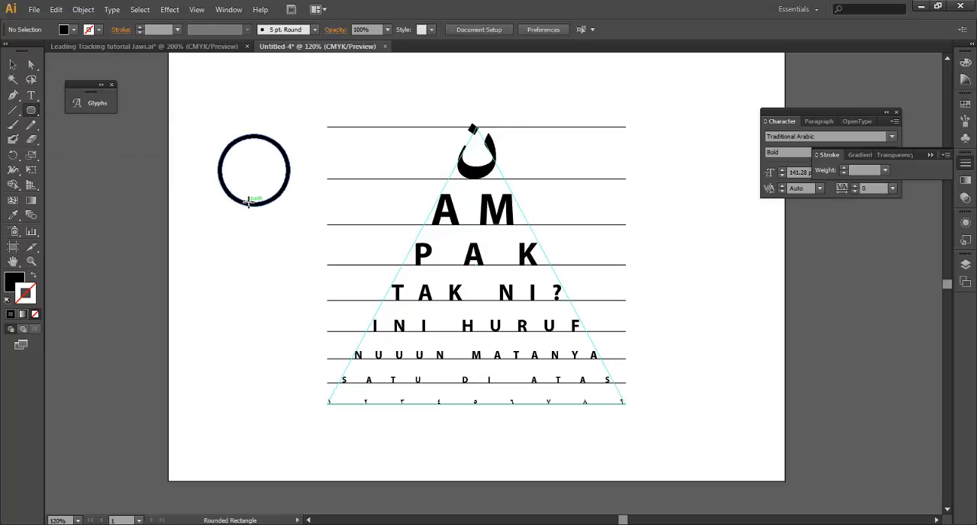
drag(251, 200, 265, 268)
key(v)
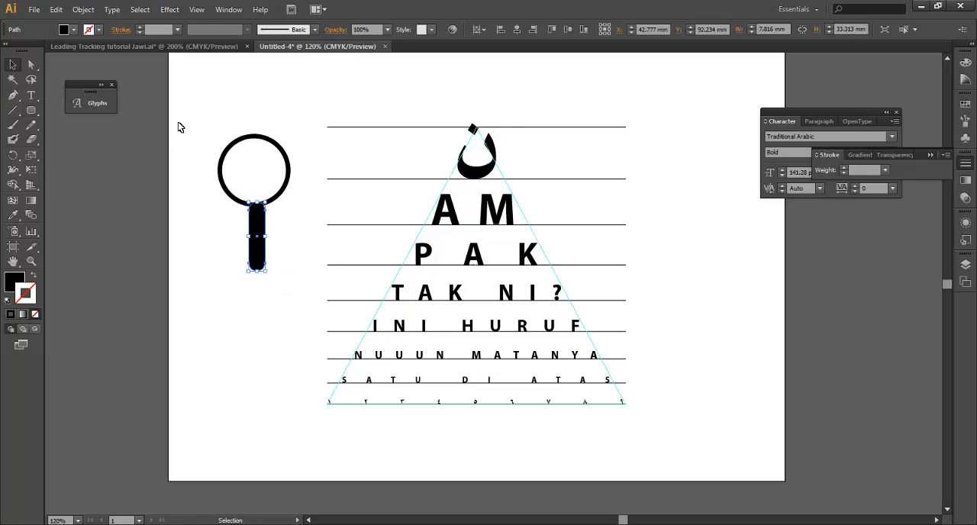
Centre the ring and the handle horizontally on each other, aligning relative to the selection
drag(175, 112, 283, 259)
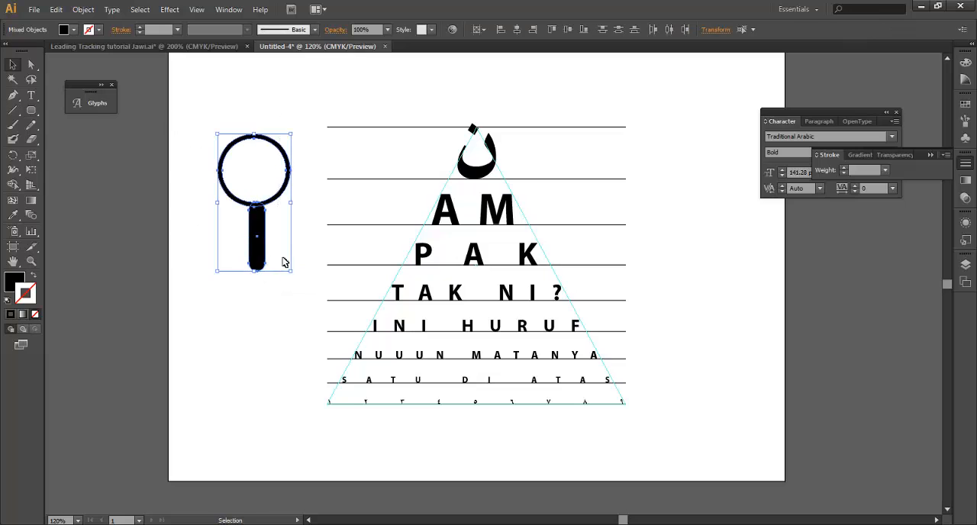
click(484, 30)
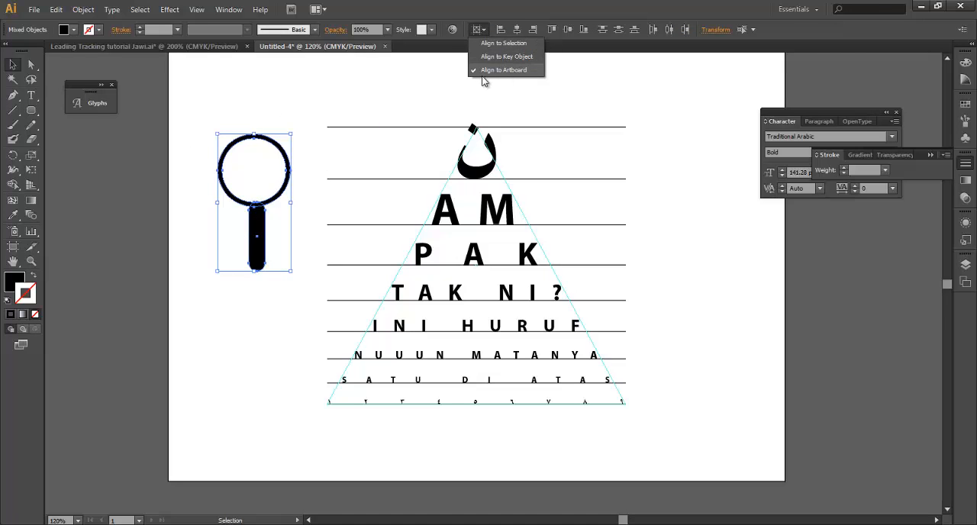
click(489, 47)
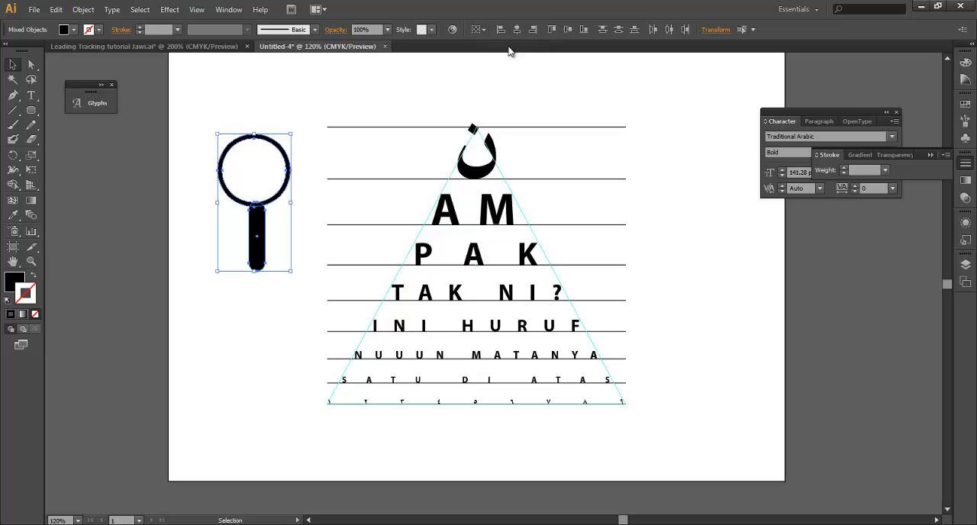
click(515, 32)
click(188, 161)
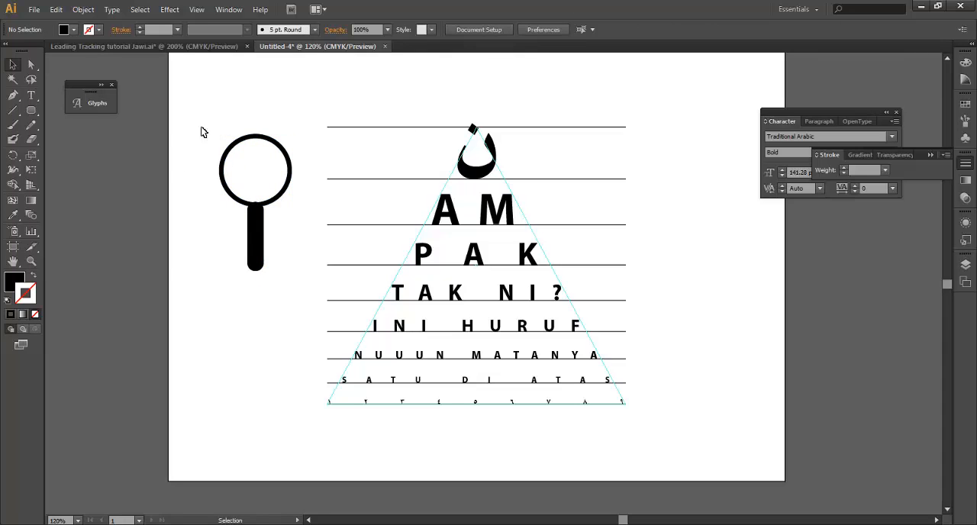
Unite the ring and handle into one magnifier shape, place its ring around the ن, and collapse the Pathfinder panel
drag(203, 130, 278, 280)
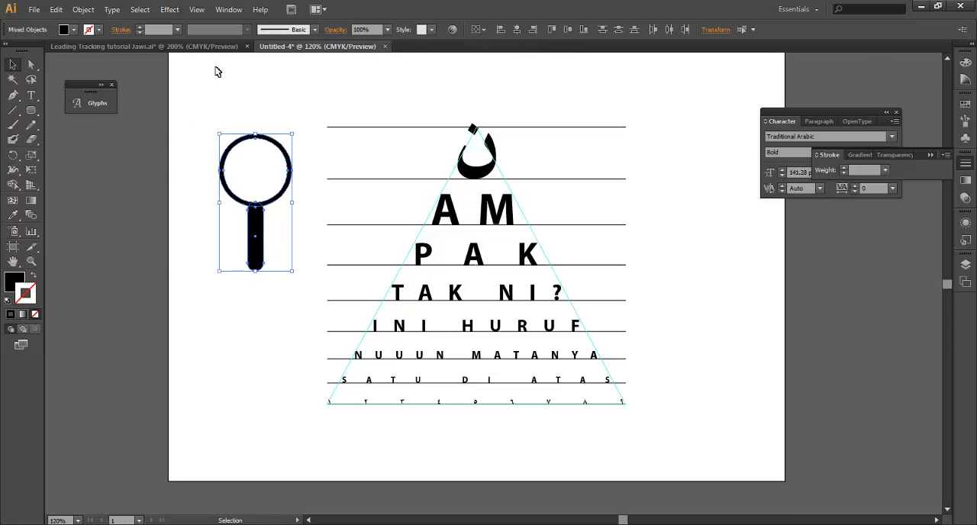
click(228, 9)
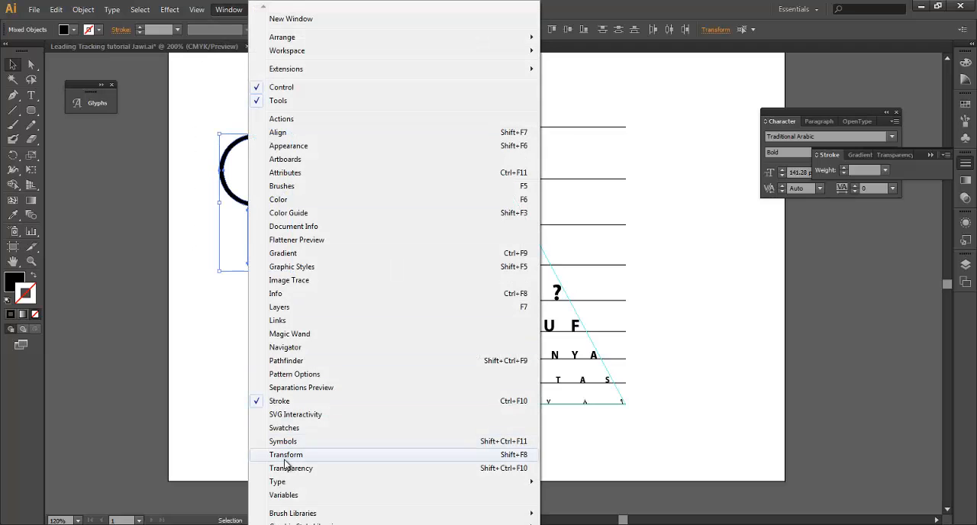
click(286, 361)
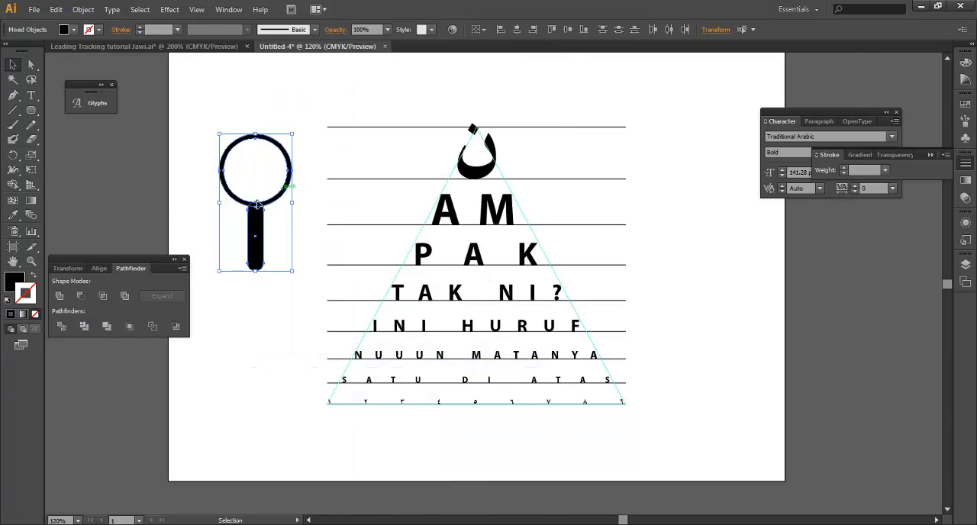
click(60, 296)
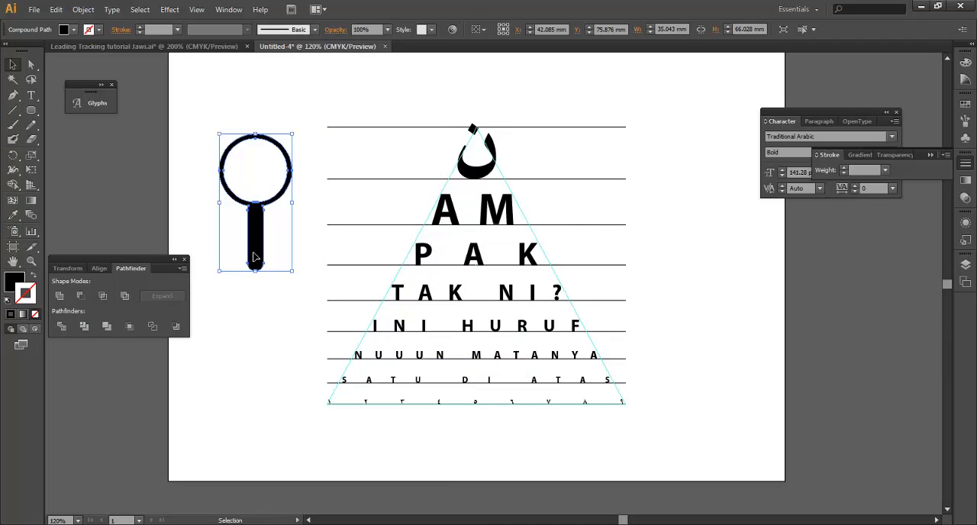
drag(255, 257, 475, 240)
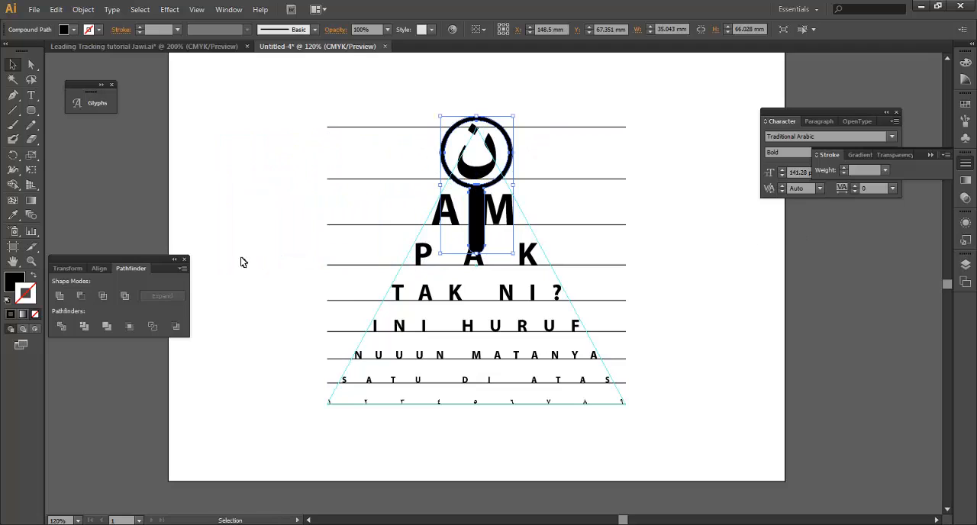
click(174, 259)
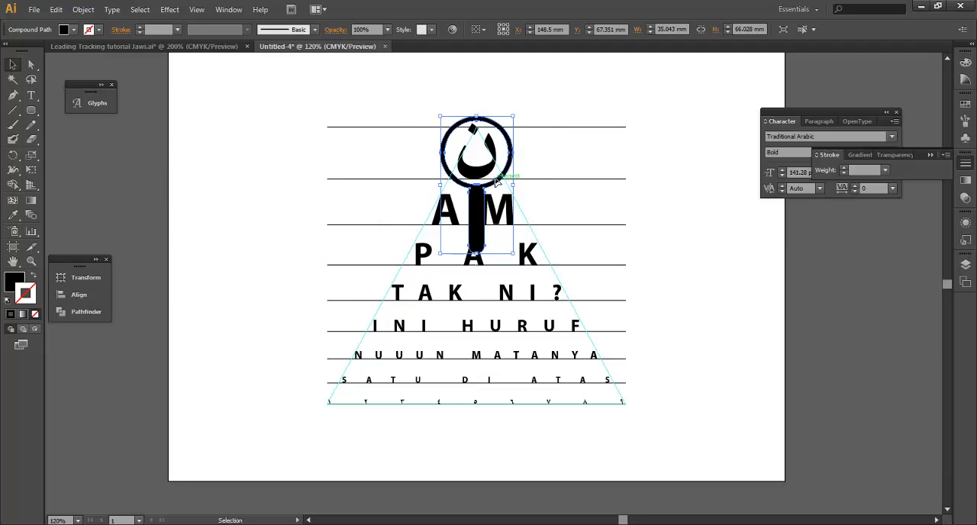
Rotate the magnifier shape around its ring's centre until the handle points up and to the right, and deselect it
click(13, 157)
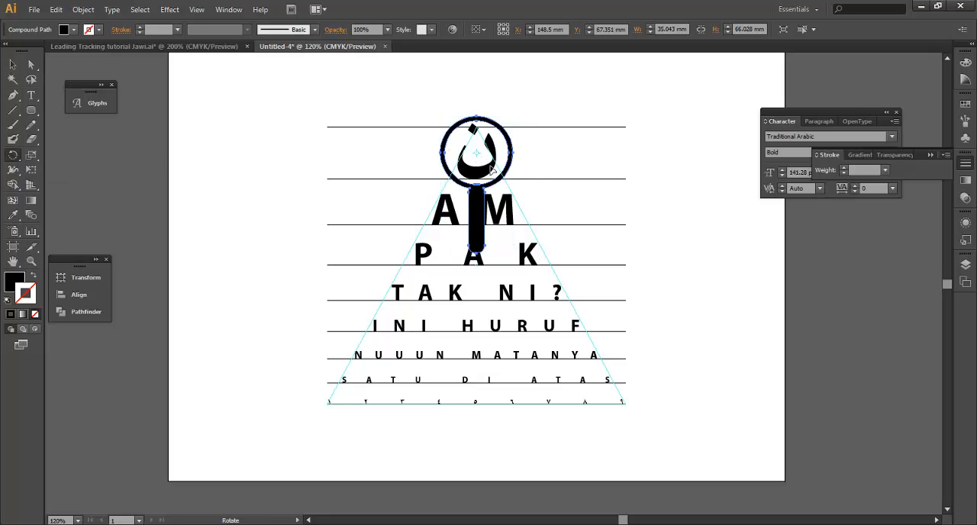
drag(479, 250, 557, 120)
click(13, 65)
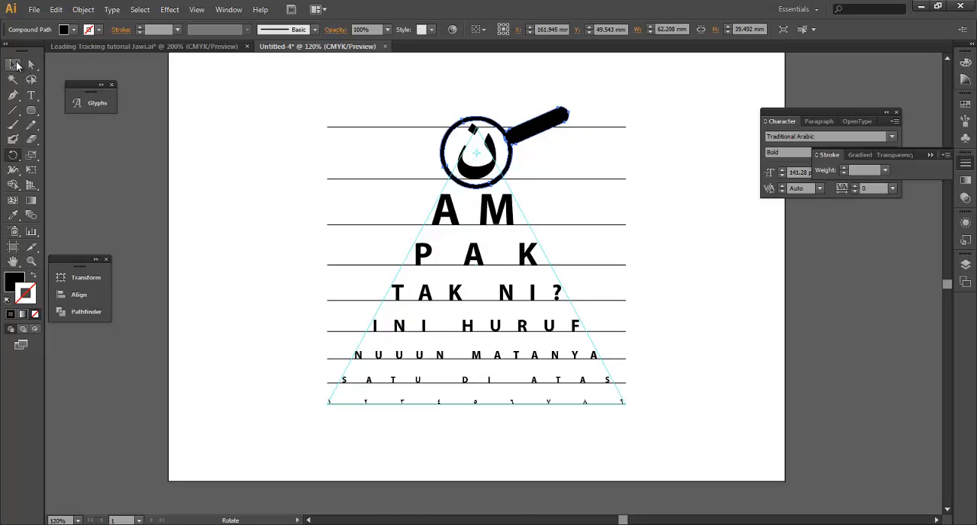
click(793, 251)
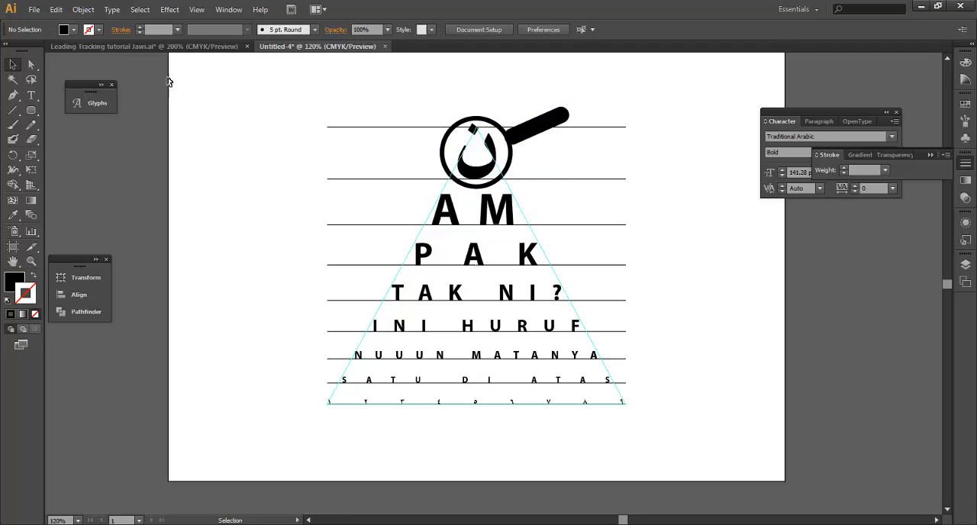
Check the finished tutorial document for reference, and cover the new document's whole artboard with a black 297 × 210 mm rectangle
click(114, 45)
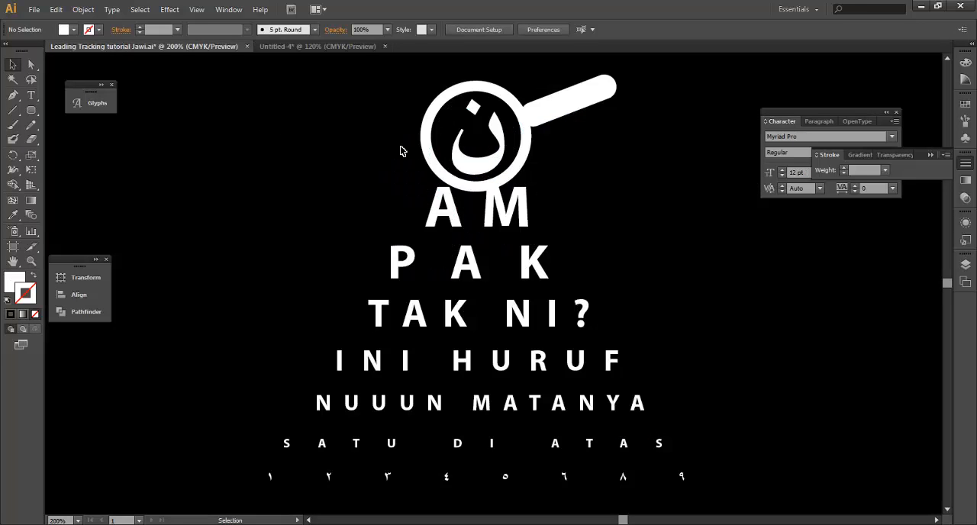
click(355, 46)
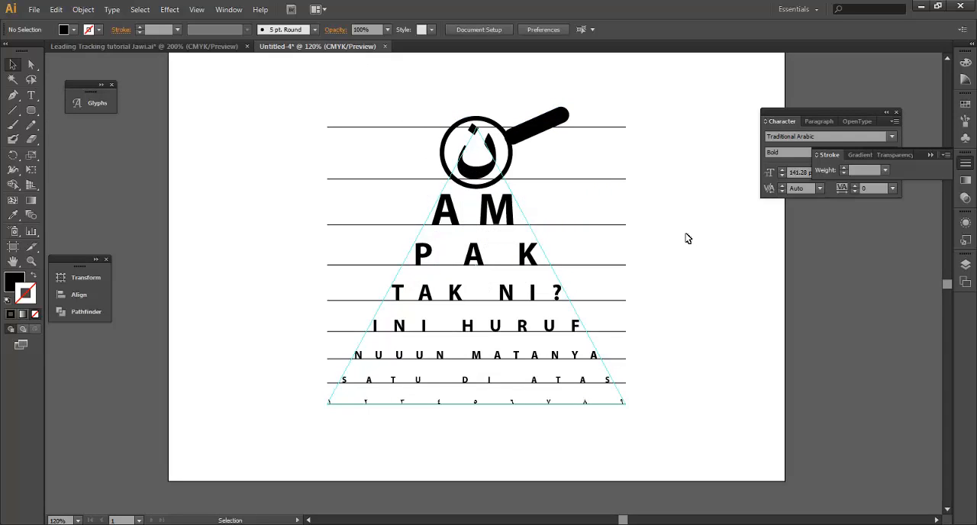
key(ctrl+minus)
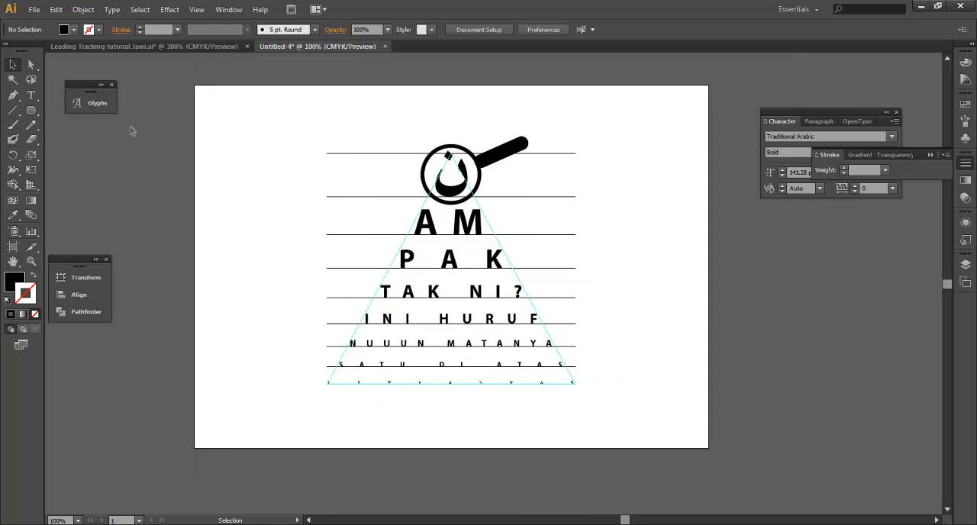
drag(30, 111, 77, 113)
drag(195, 85, 708, 448)
key(v)
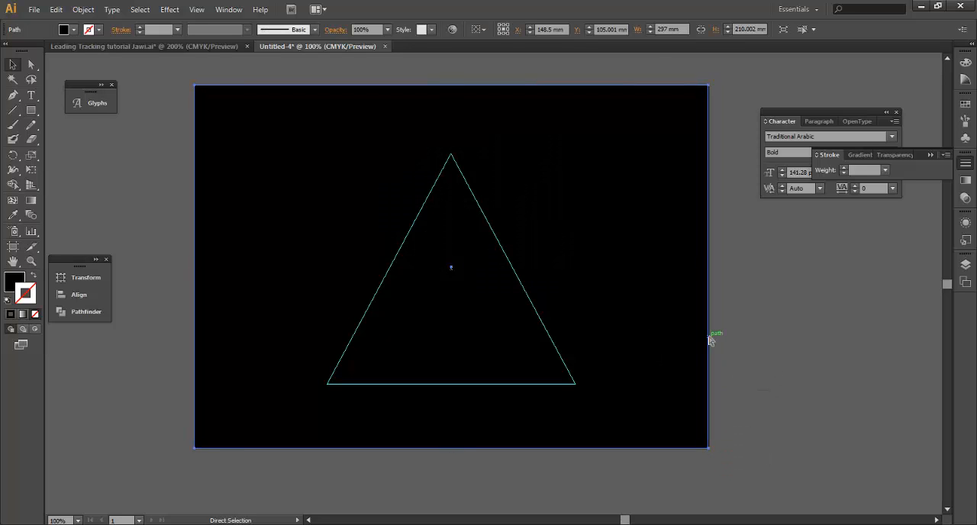
Send the black background rectangle to the back and lock it
right_click(634, 196)
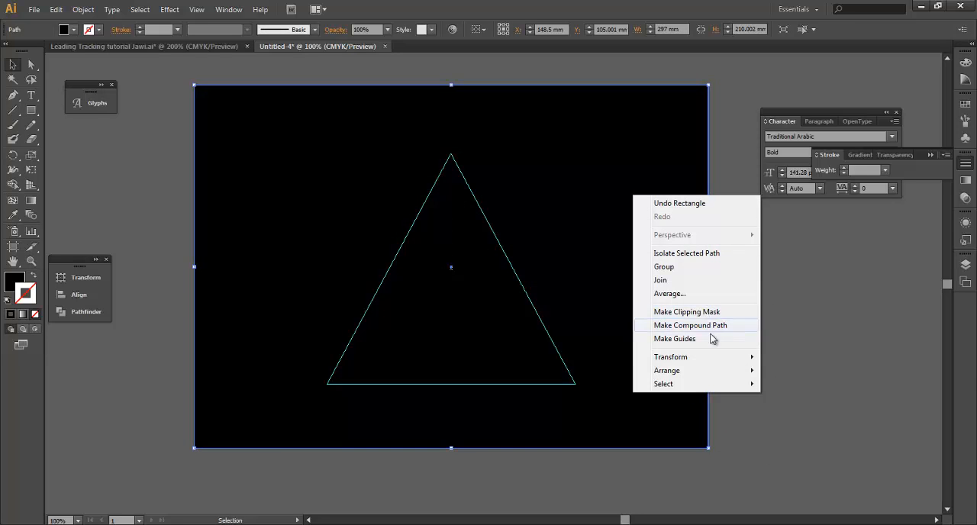
mouse_move(714, 371)
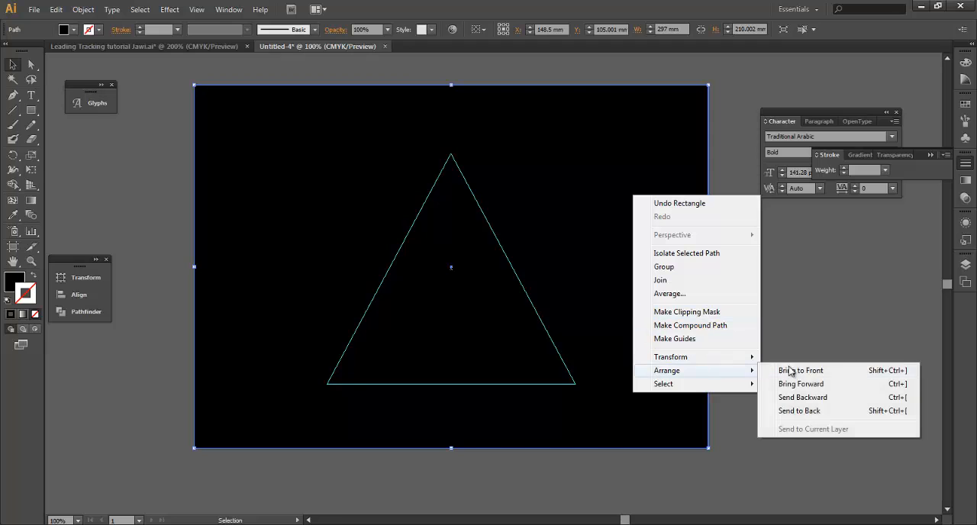
click(818, 409)
click(83, 9)
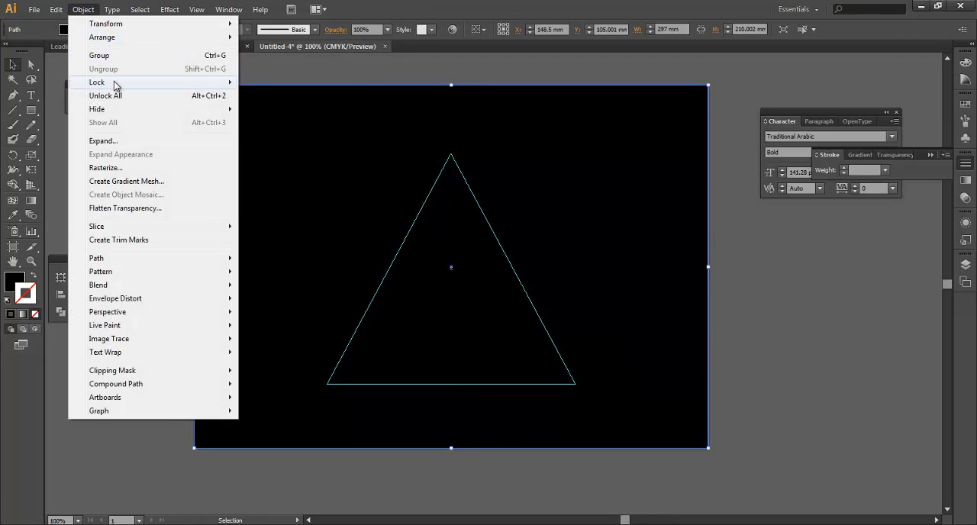
click(267, 82)
Select all the text rows without the magnifier, fill them with the White swatch, and deselect them
scroll(902, 519, down, 1)
drag(902, 519, 643, 380)
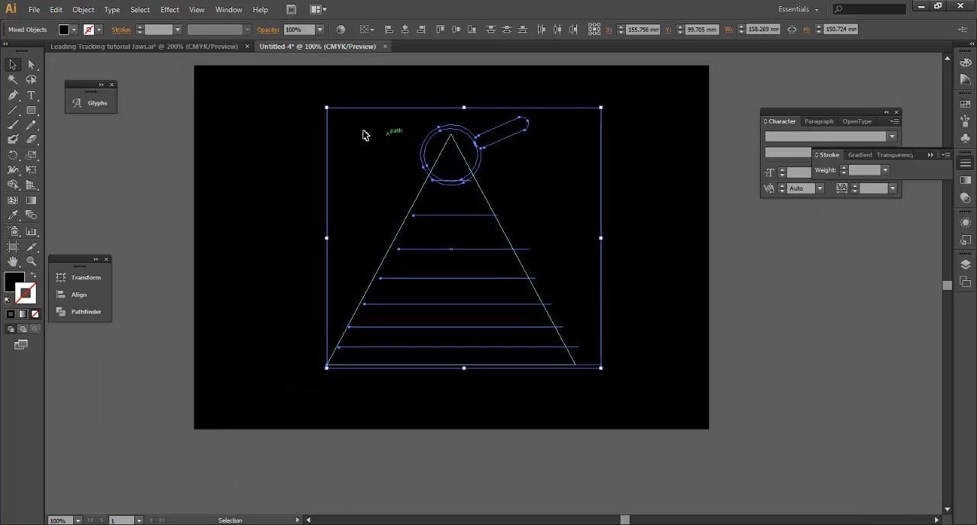
shift+click(511, 141)
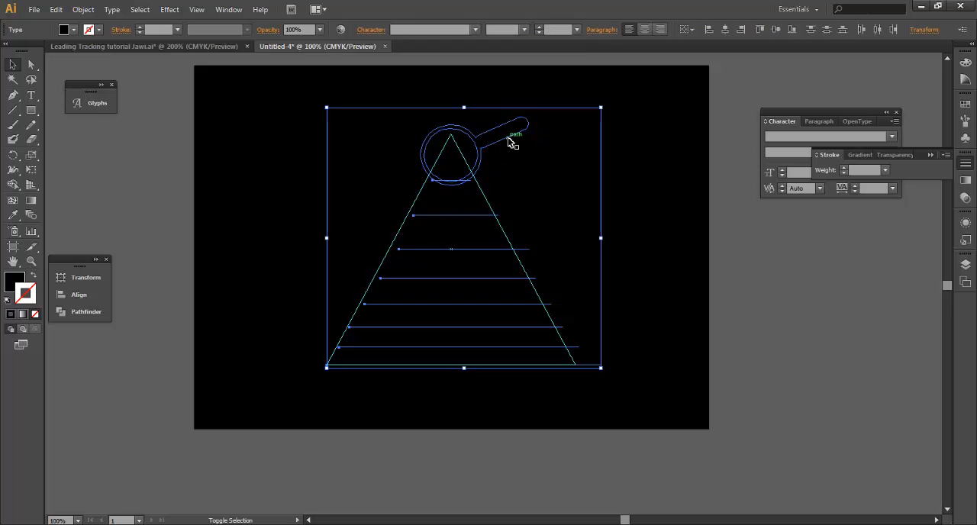
click(19, 279)
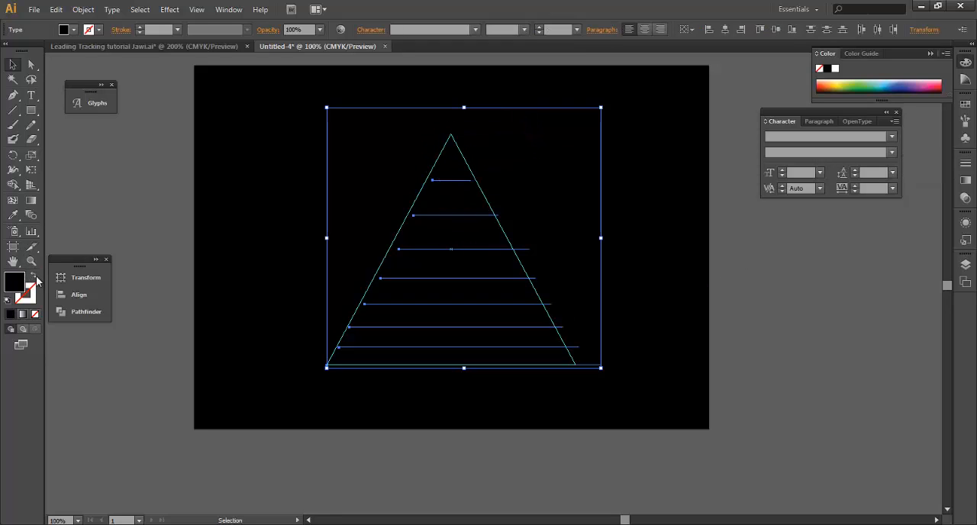
click(964, 104)
click(831, 109)
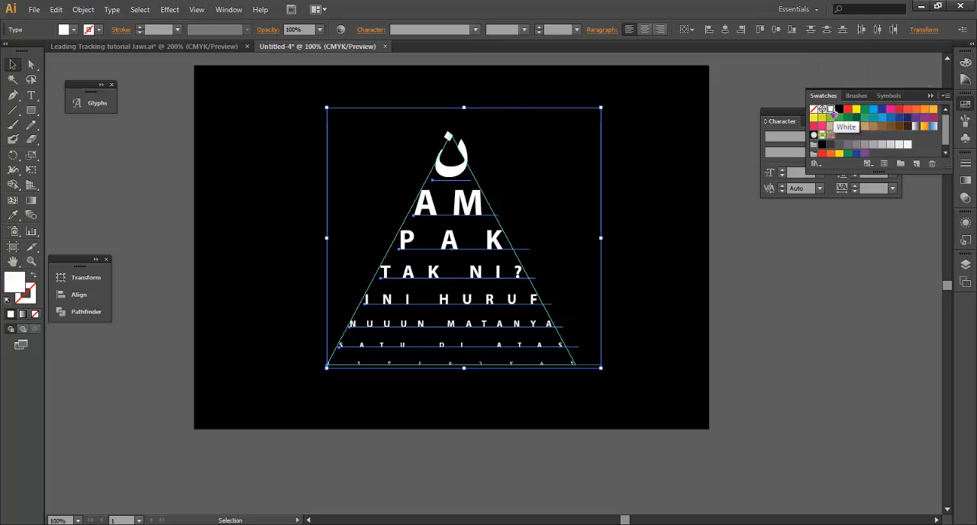
click(669, 240)
Fill the magnifier shape with the White swatch and deselect it
click(489, 145)
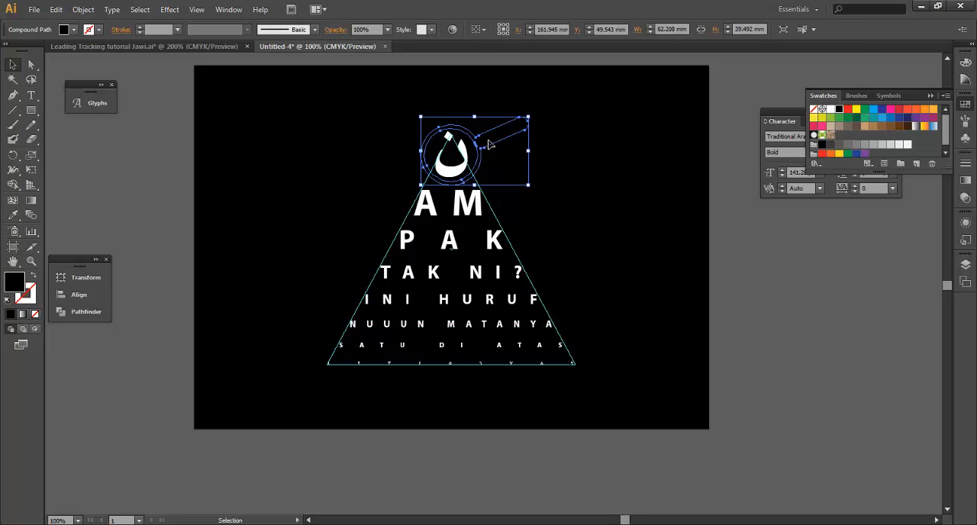
click(831, 109)
click(797, 301)
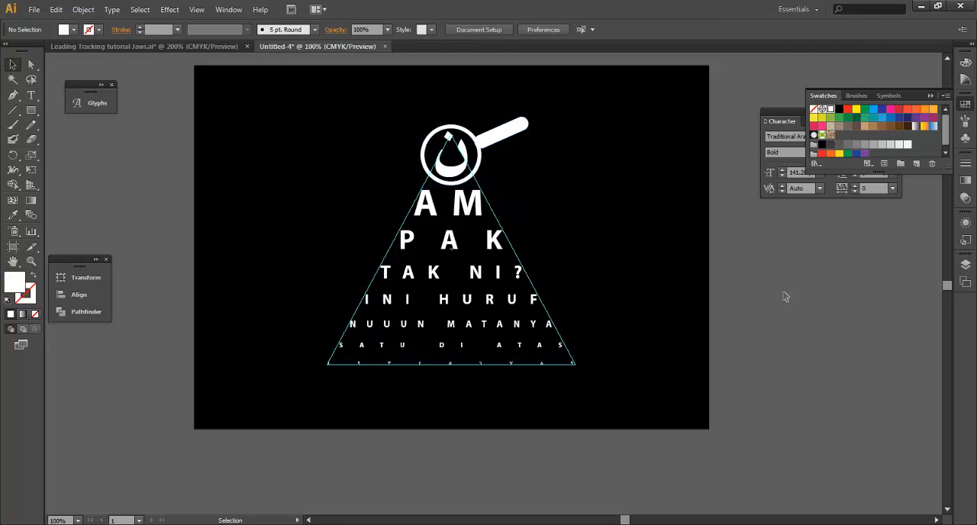
Hide the interface panels, recentre the artboard in view, and clear all guides from the document
key(Tab)
drag(553, 194, 606, 230)
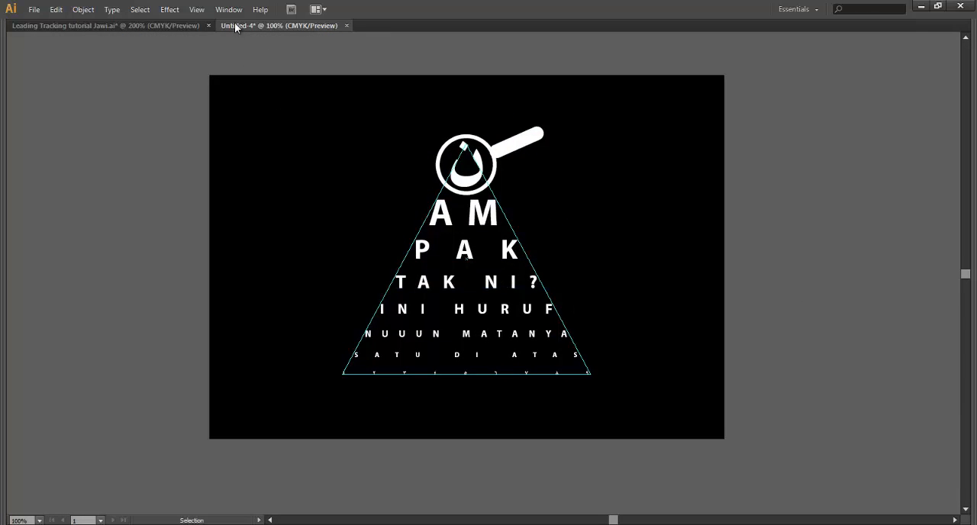
click(196, 9)
mouse_move(248, 365)
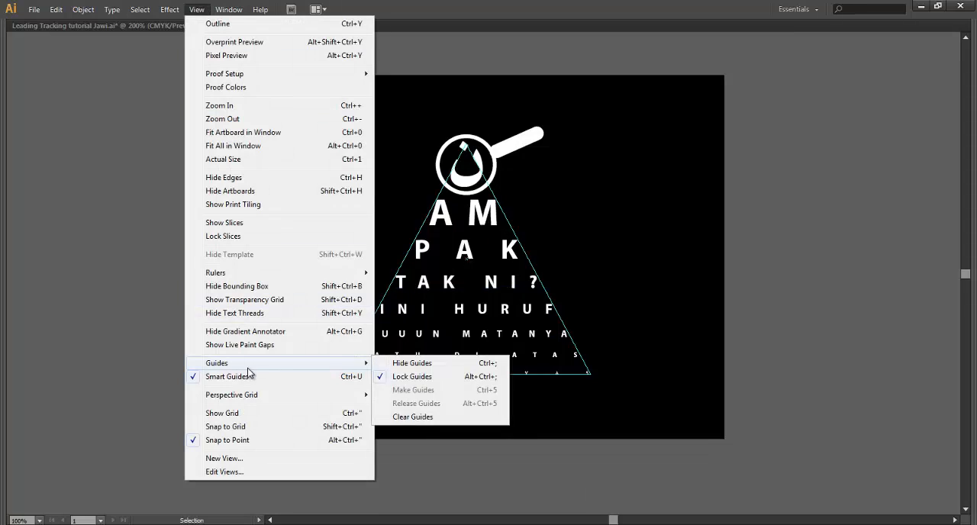
click(458, 418)
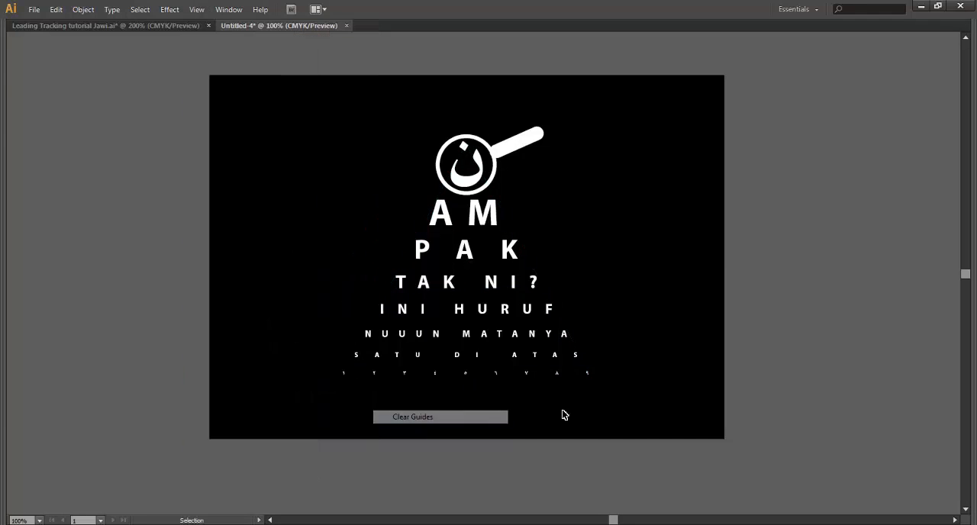